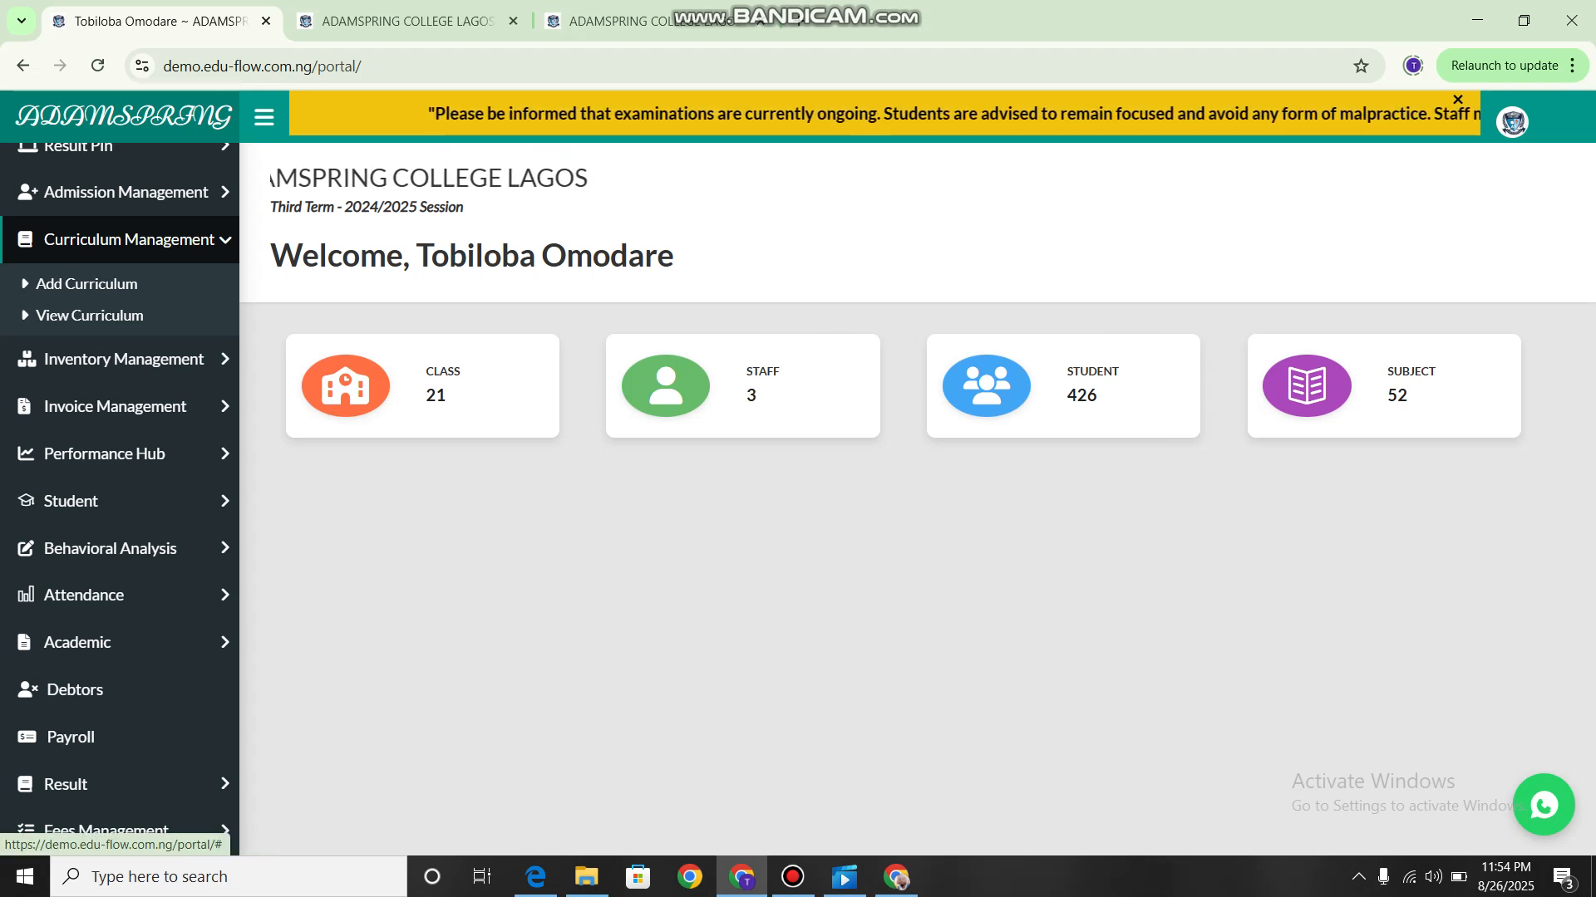
Open the curriculum list, review the title and subject fields of the Upload Curriculum form, and close it.
click(89, 316)
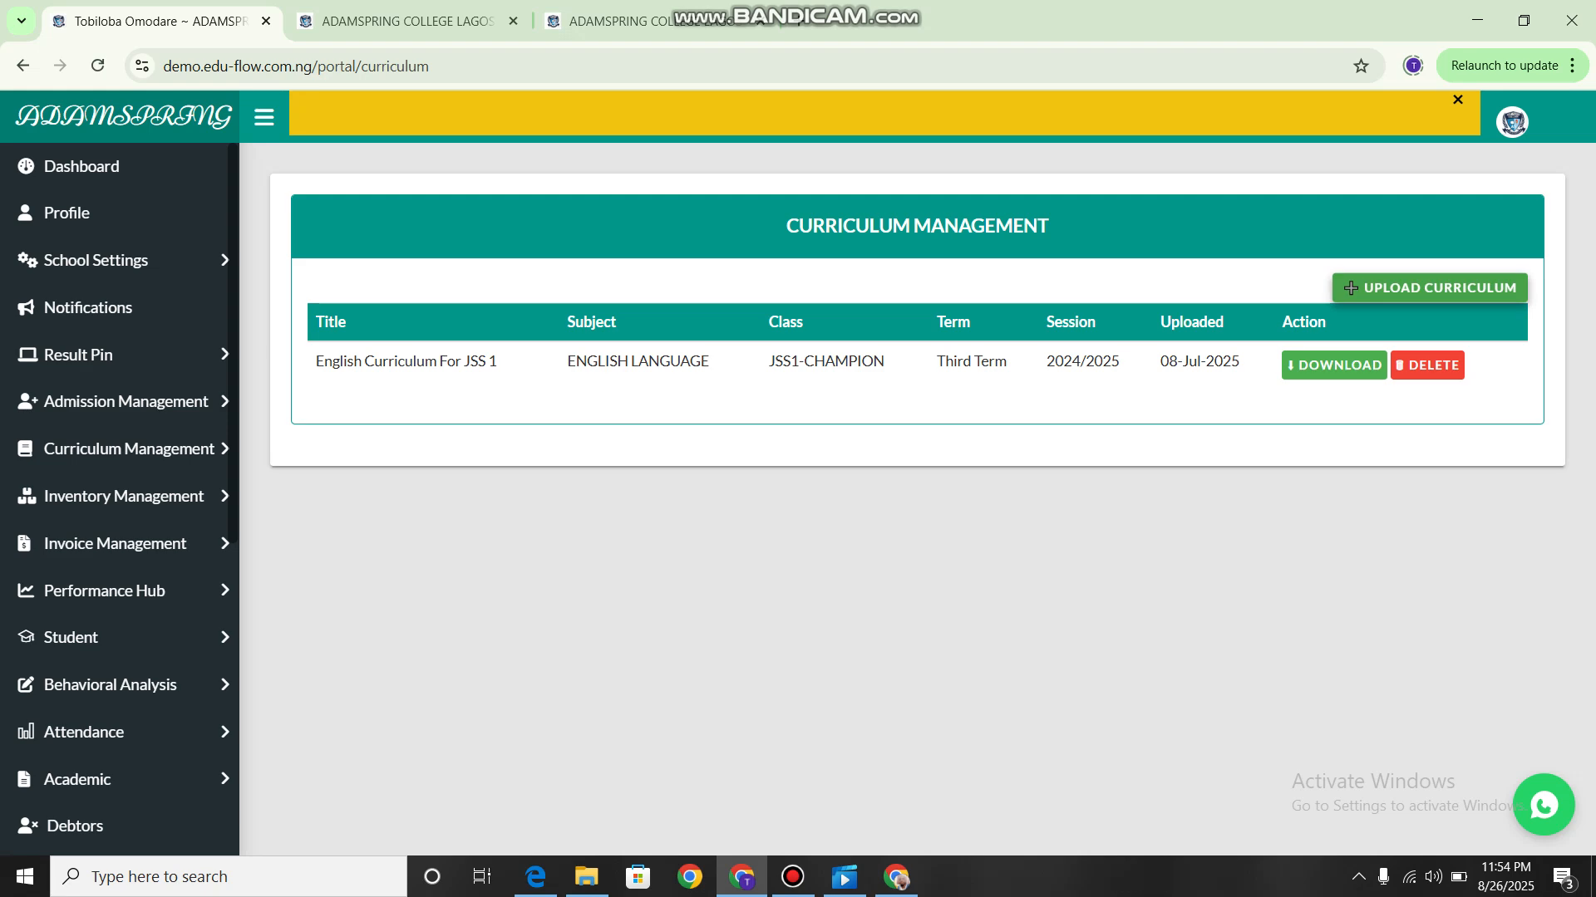
click(1350, 287)
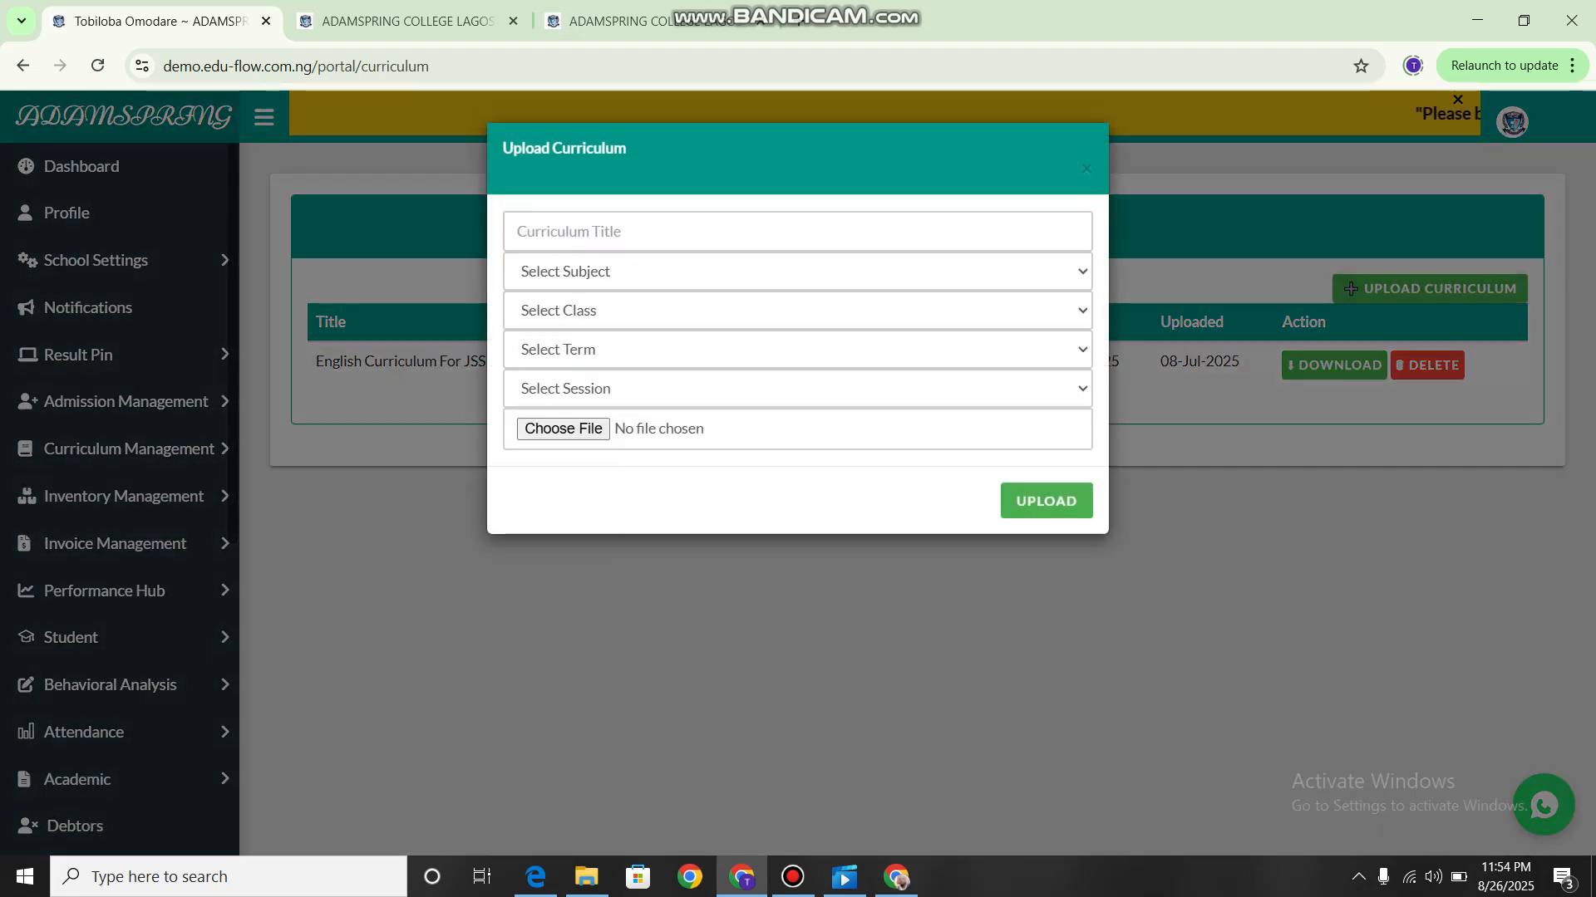
click(798, 272)
click(798, 232)
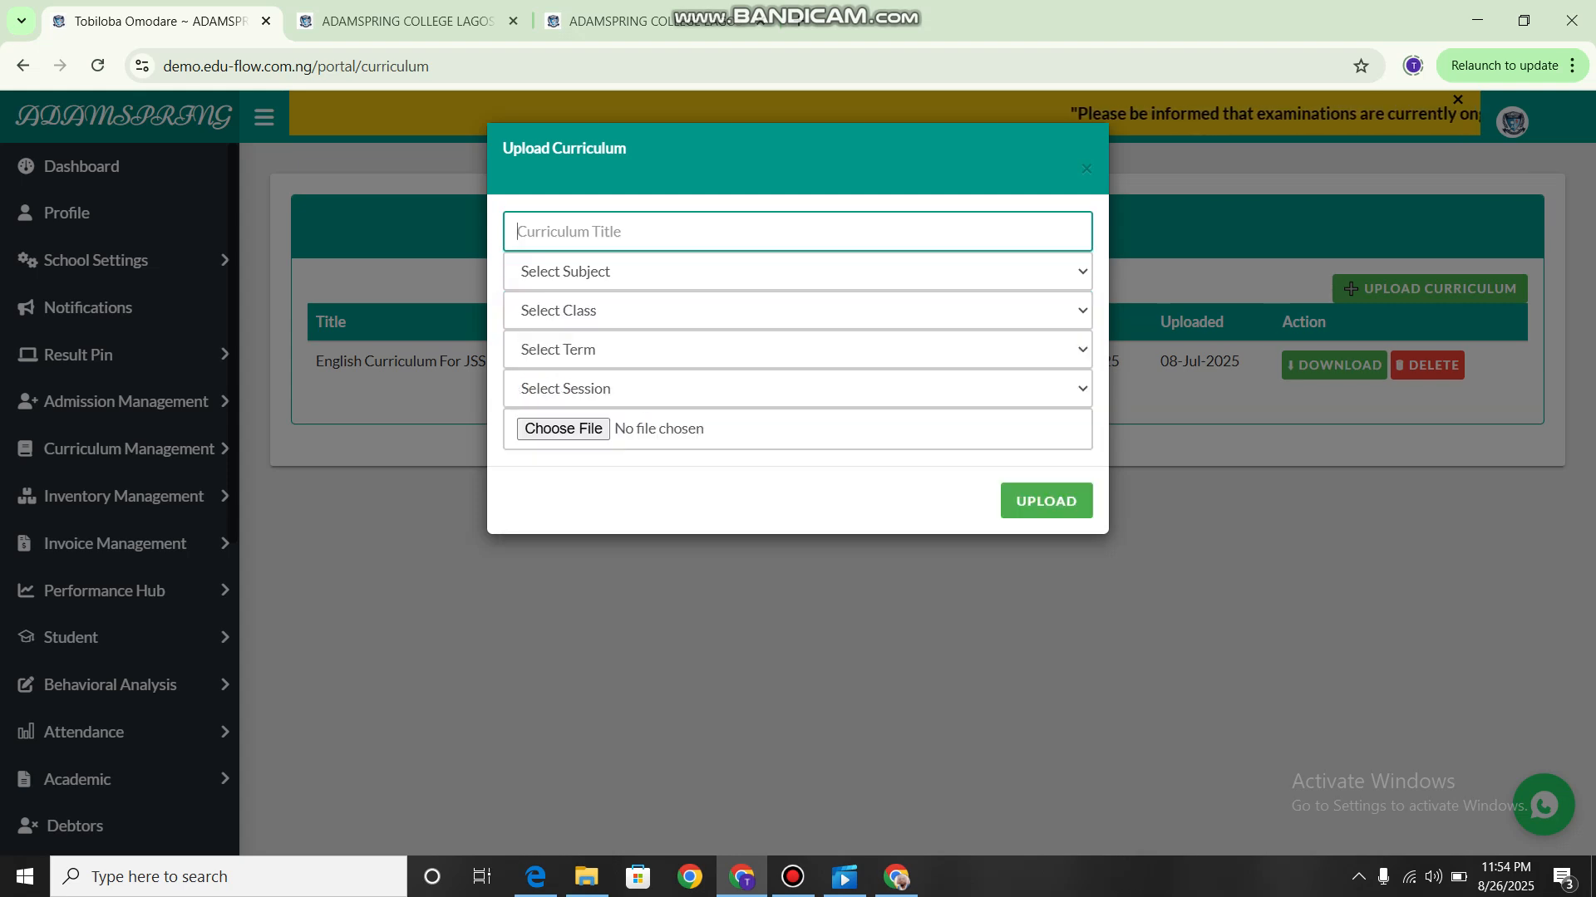
click(797, 272)
click(797, 271)
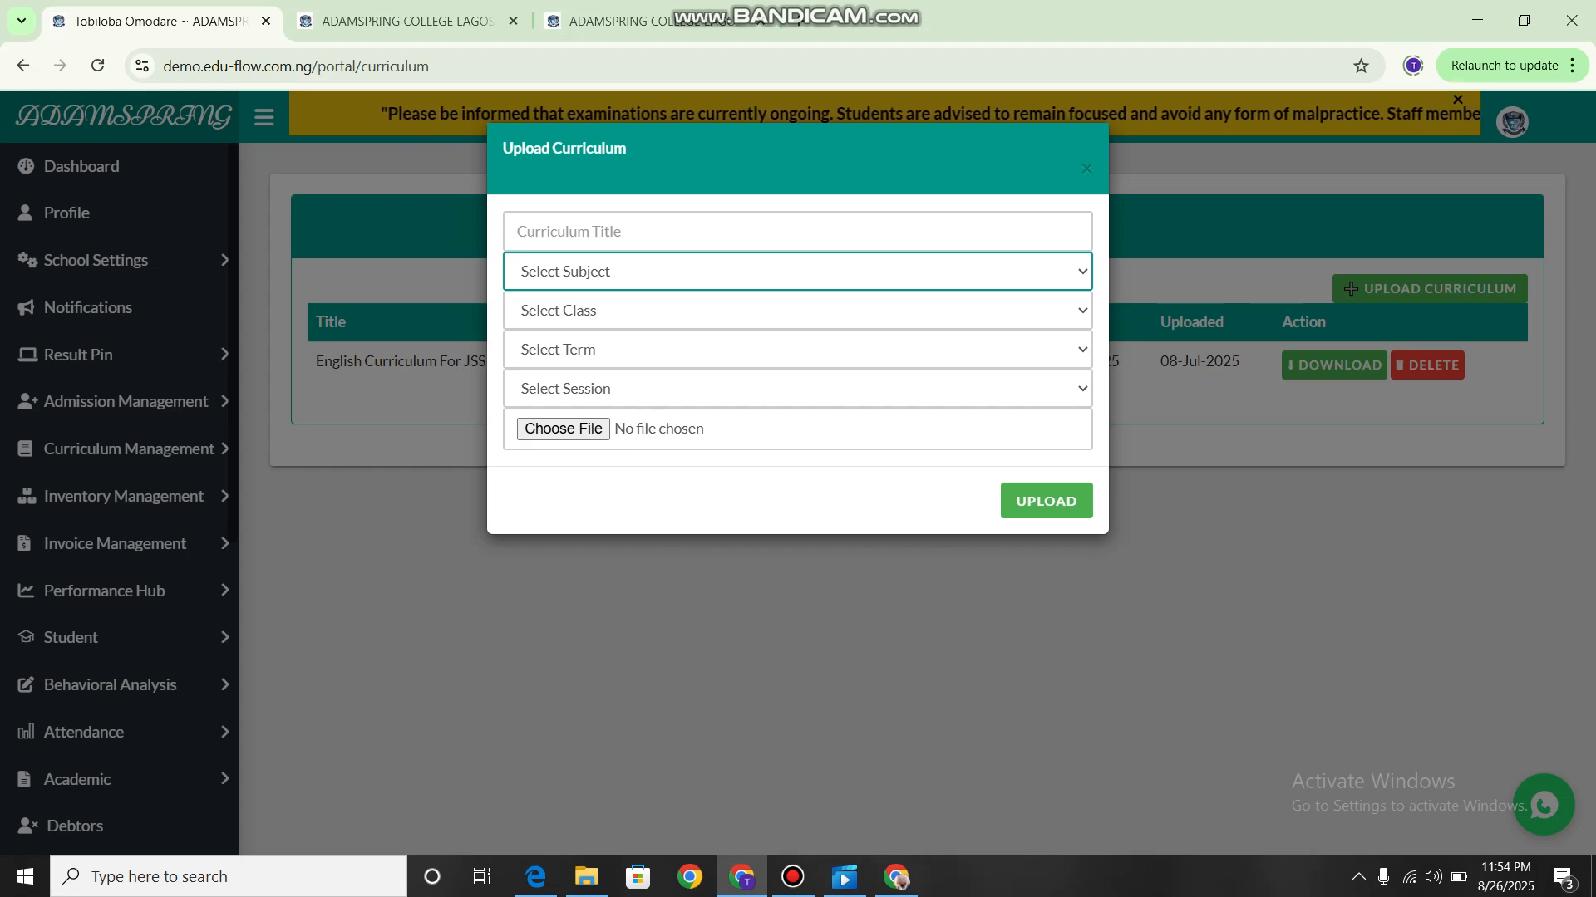
click(581, 631)
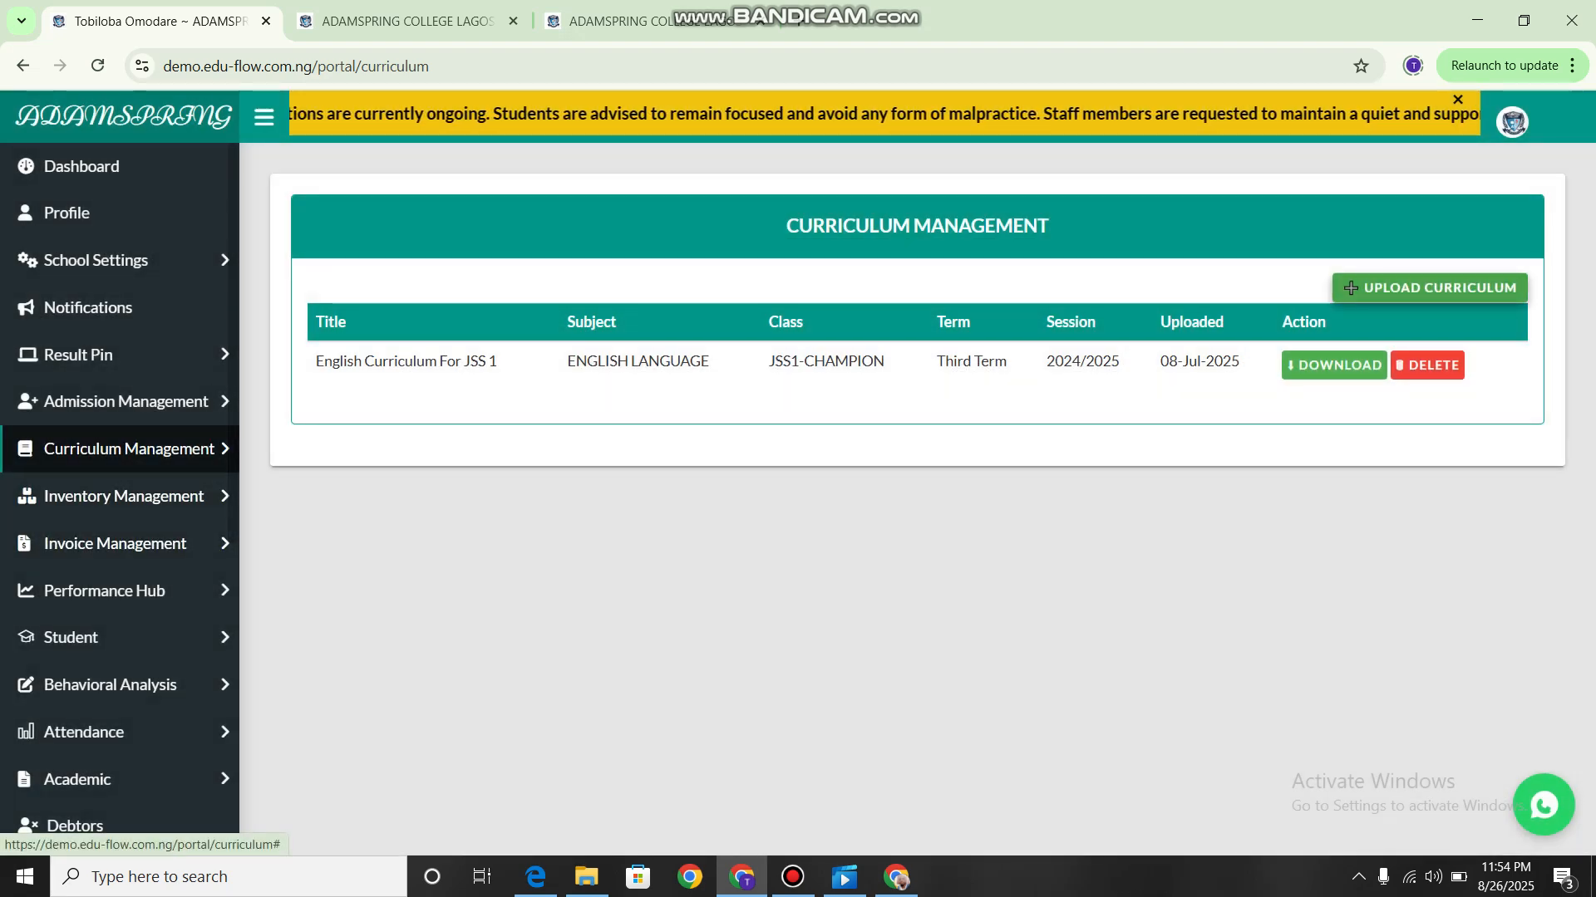
Open the Add Inventory page and bring up the form for a new inventory item.
click(124, 448)
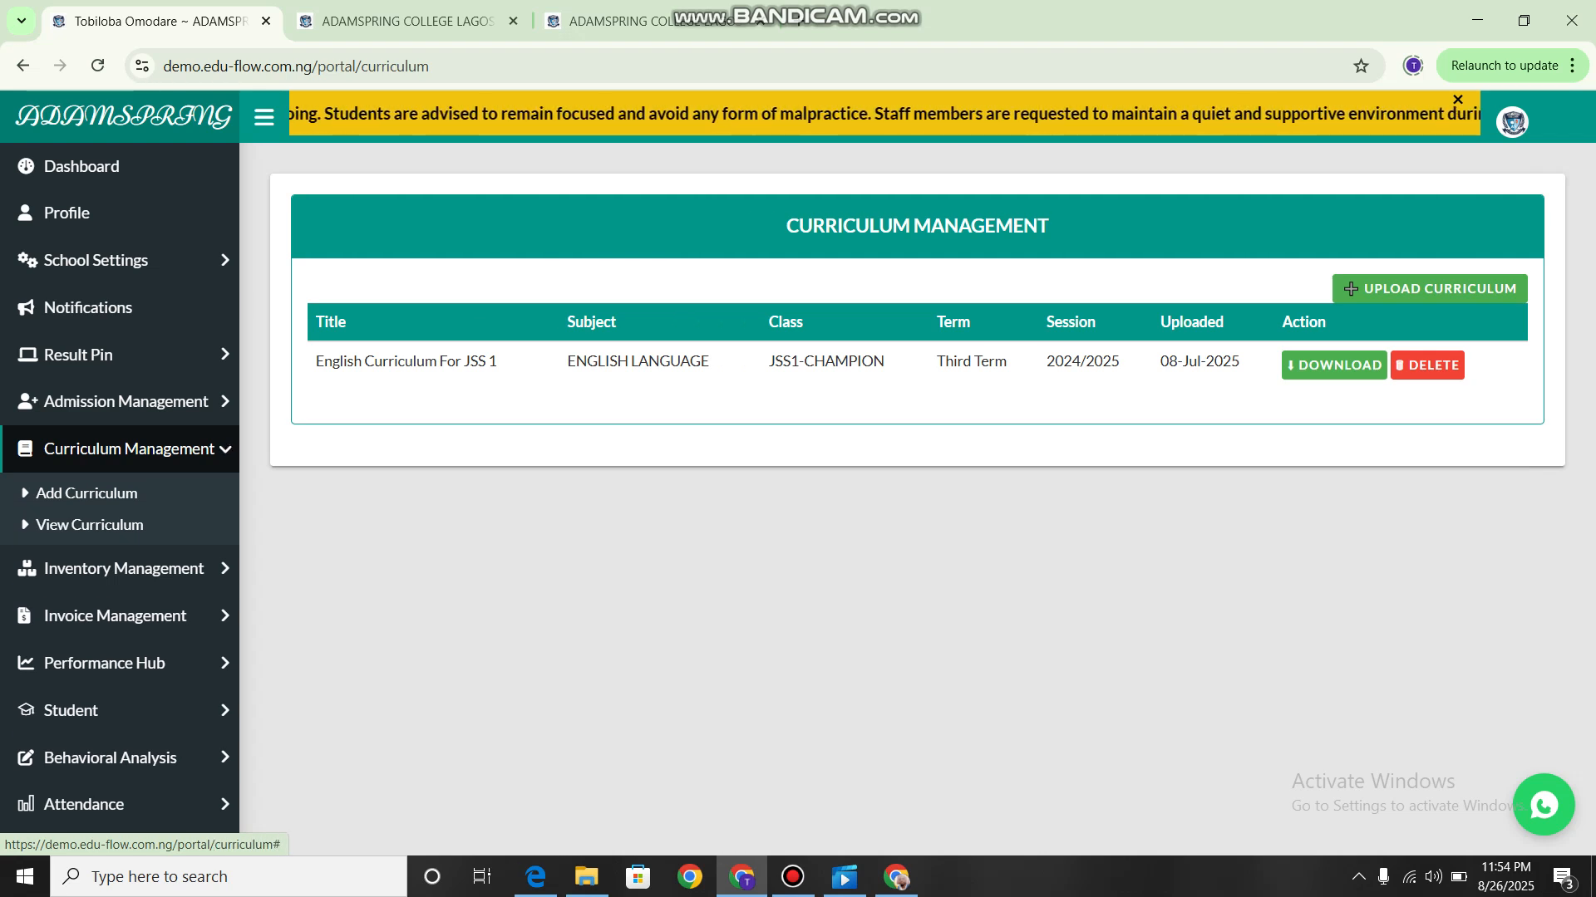
click(125, 568)
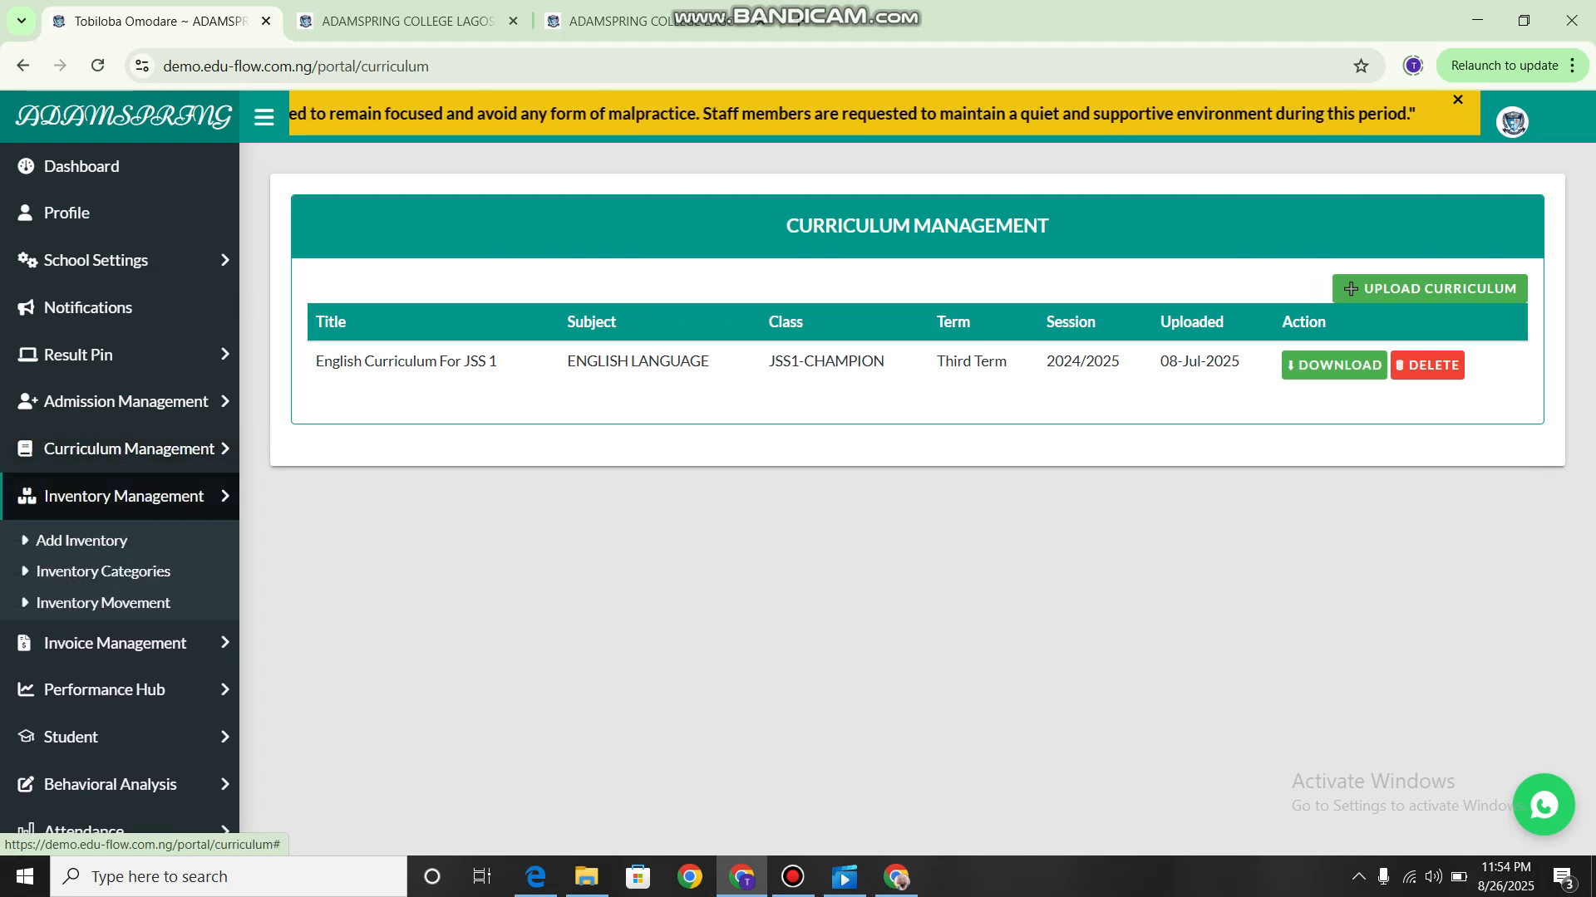
scroll(120, 433, down, 2)
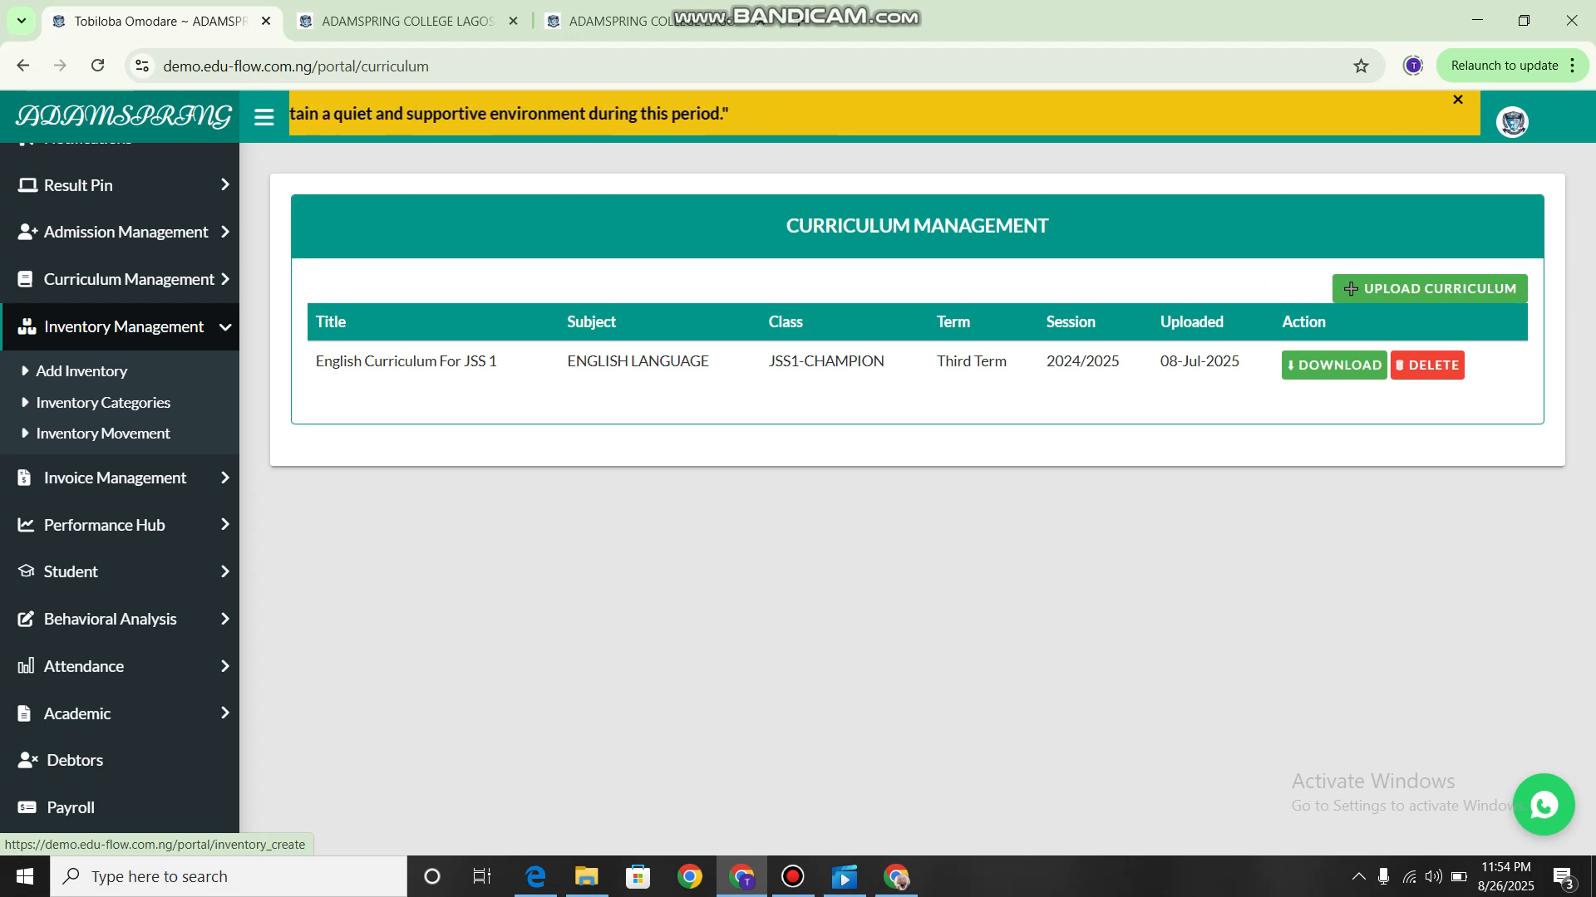
click(82, 371)
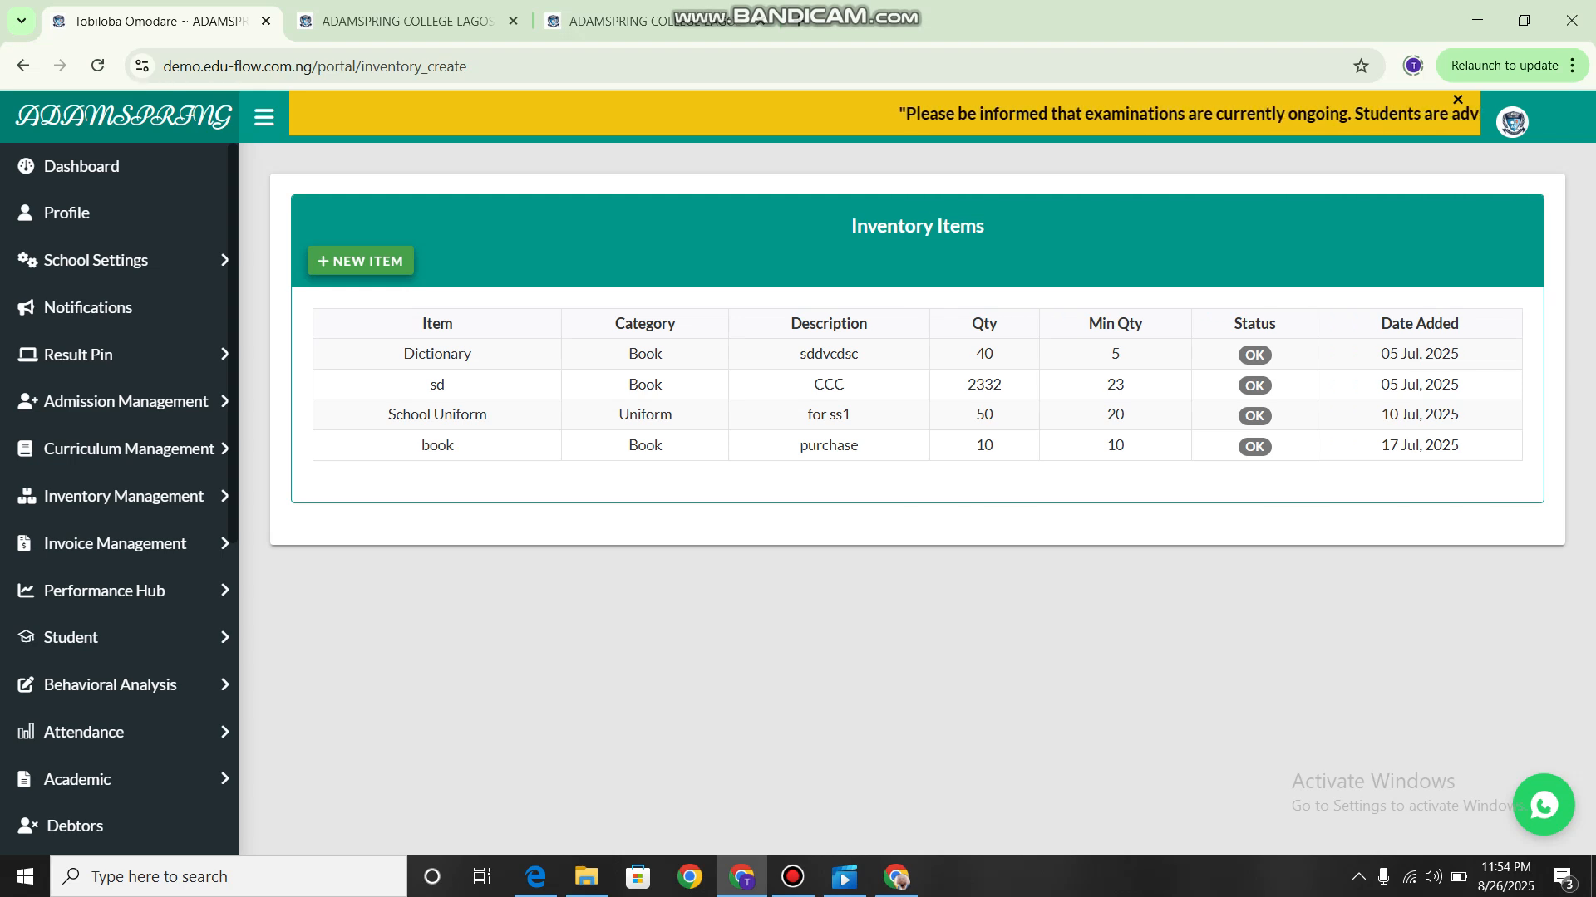
click(360, 261)
click(415, 258)
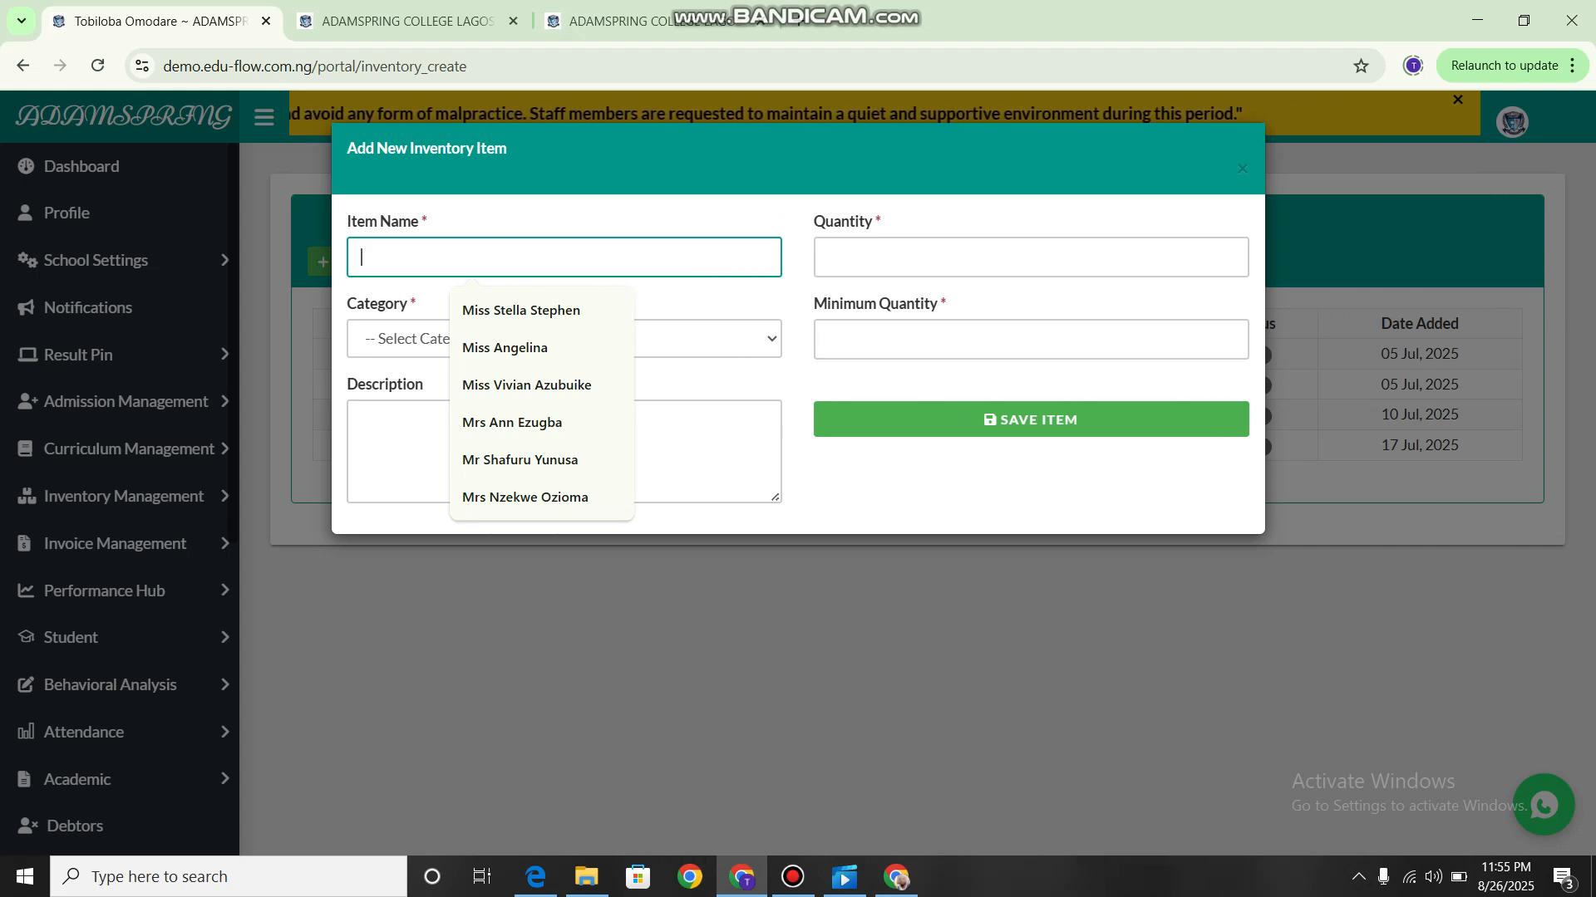
Review the quantity field and the available categories in the new inventory item form, and close it without saving.
click(1030, 258)
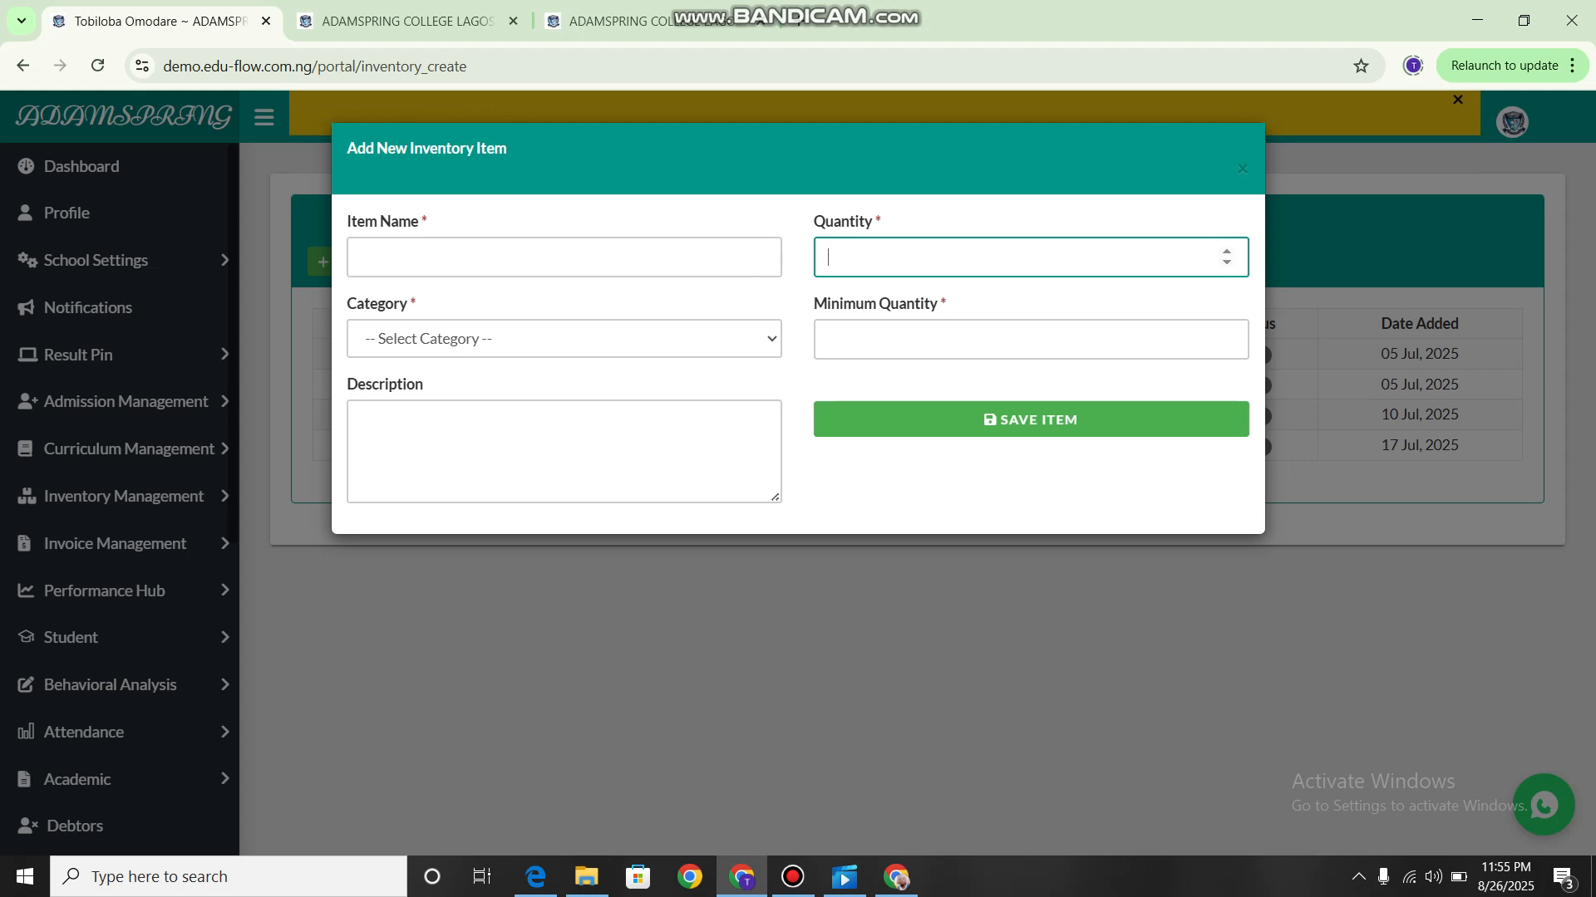
click(563, 339)
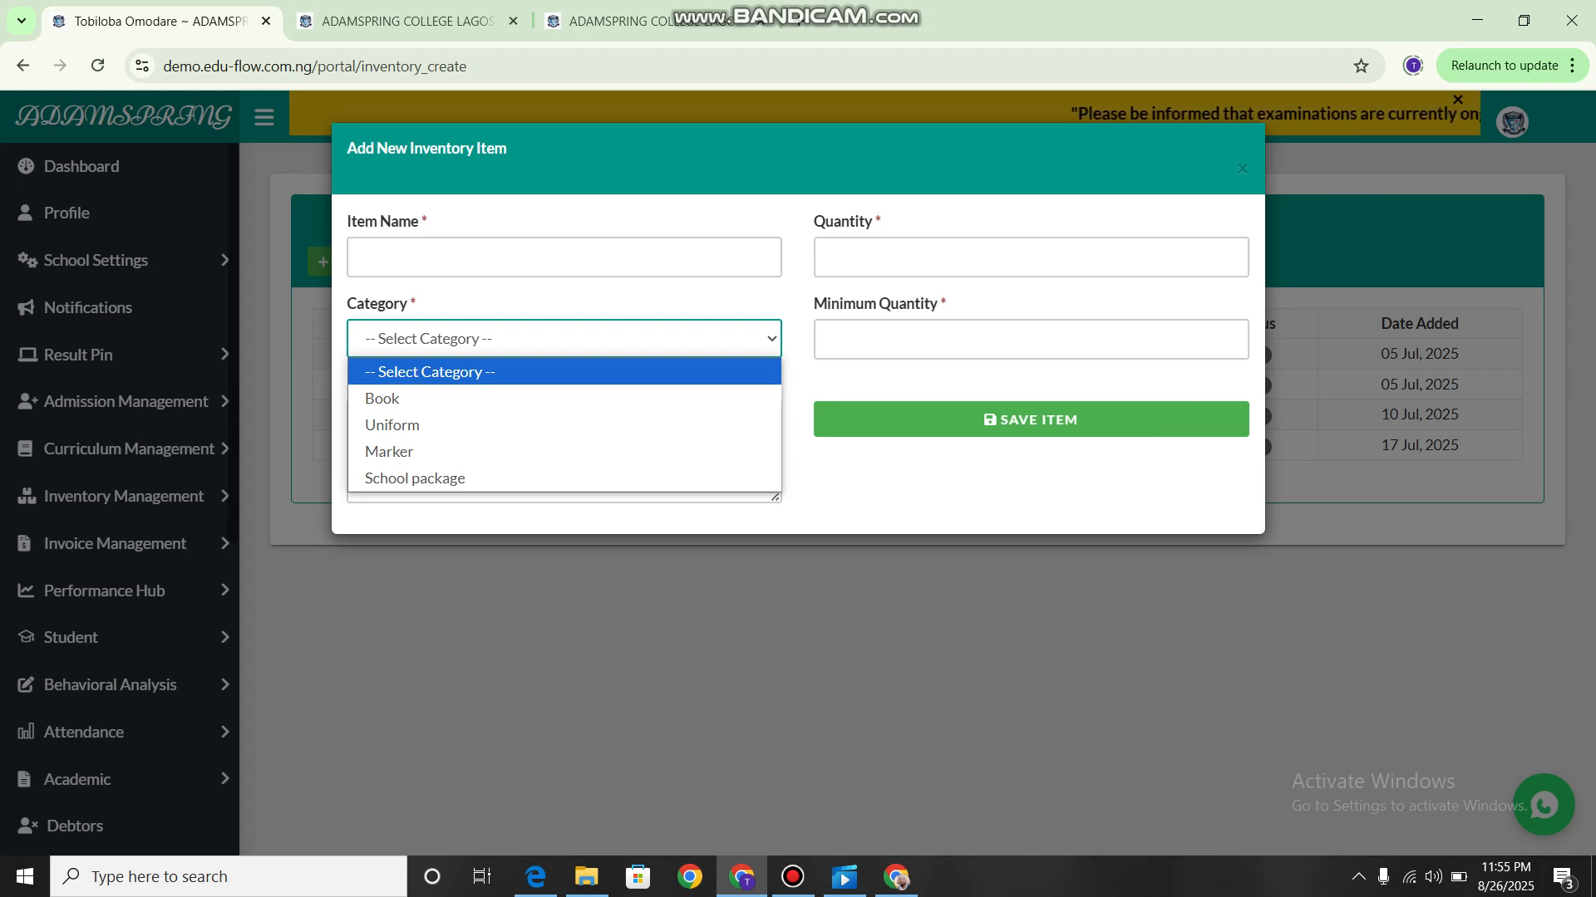
key(Down)
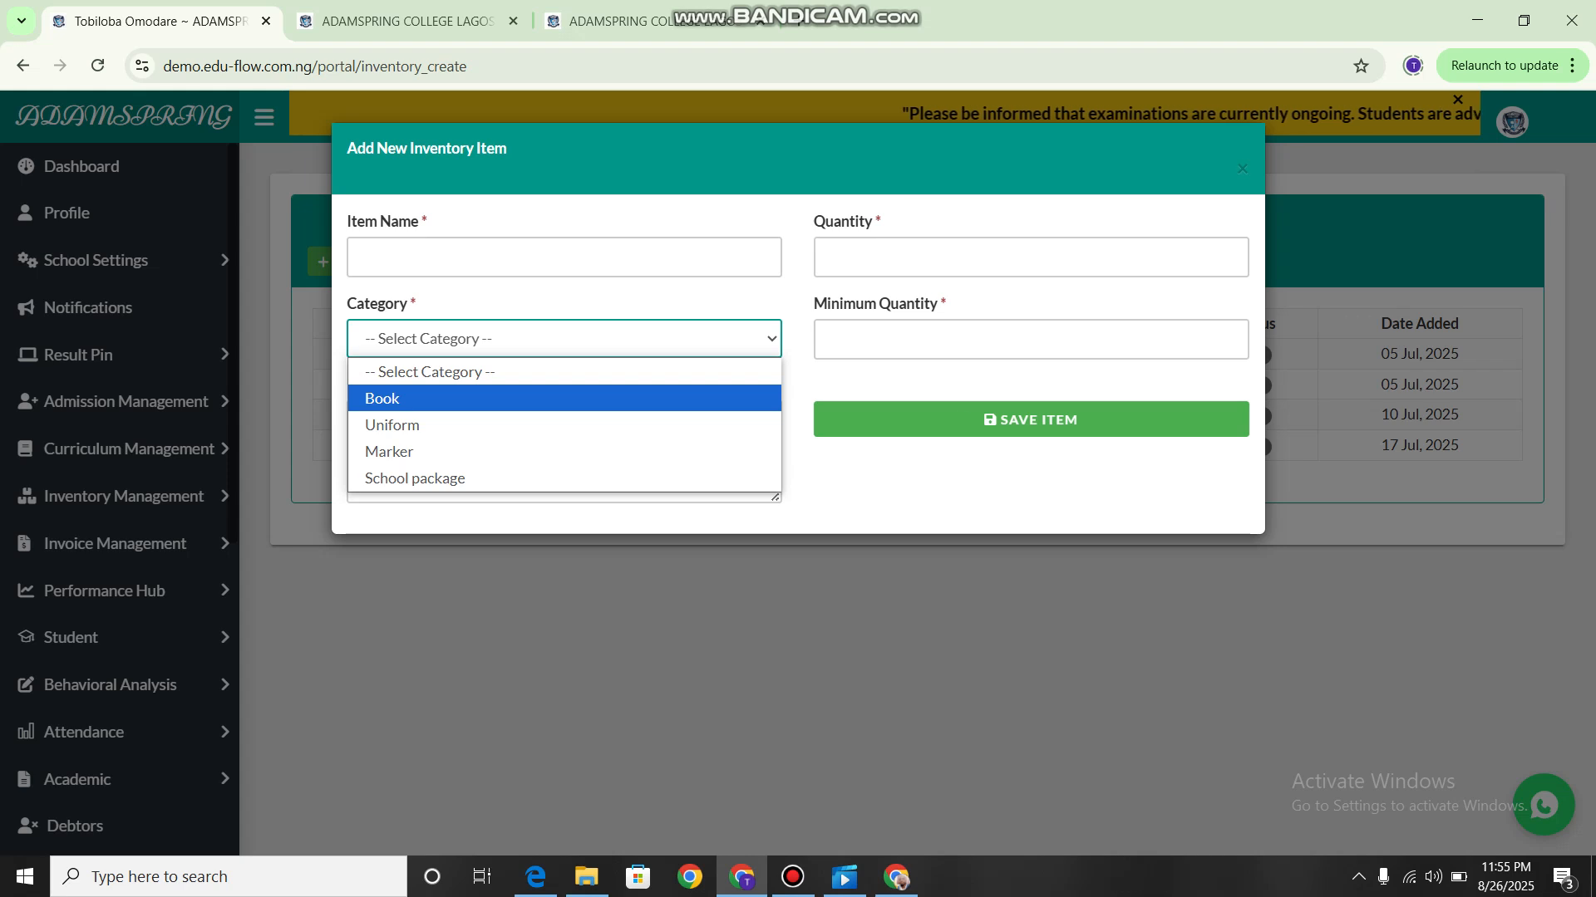
key(Down)
key(Down)
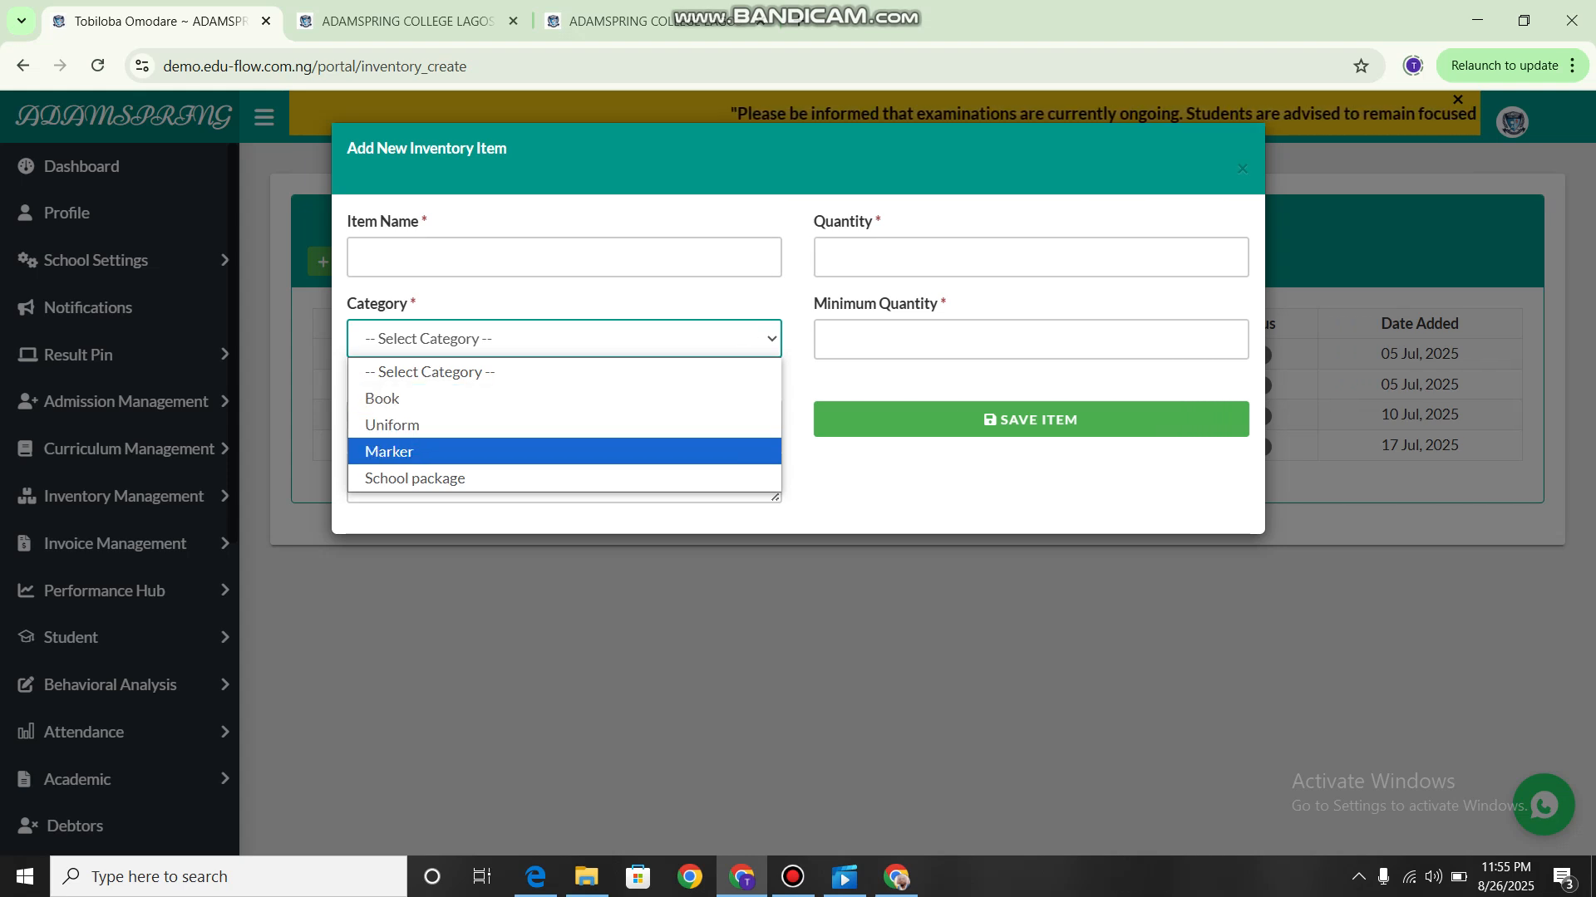
key(Down)
key(Up)
key(Up)
key(Up)
key(Up)
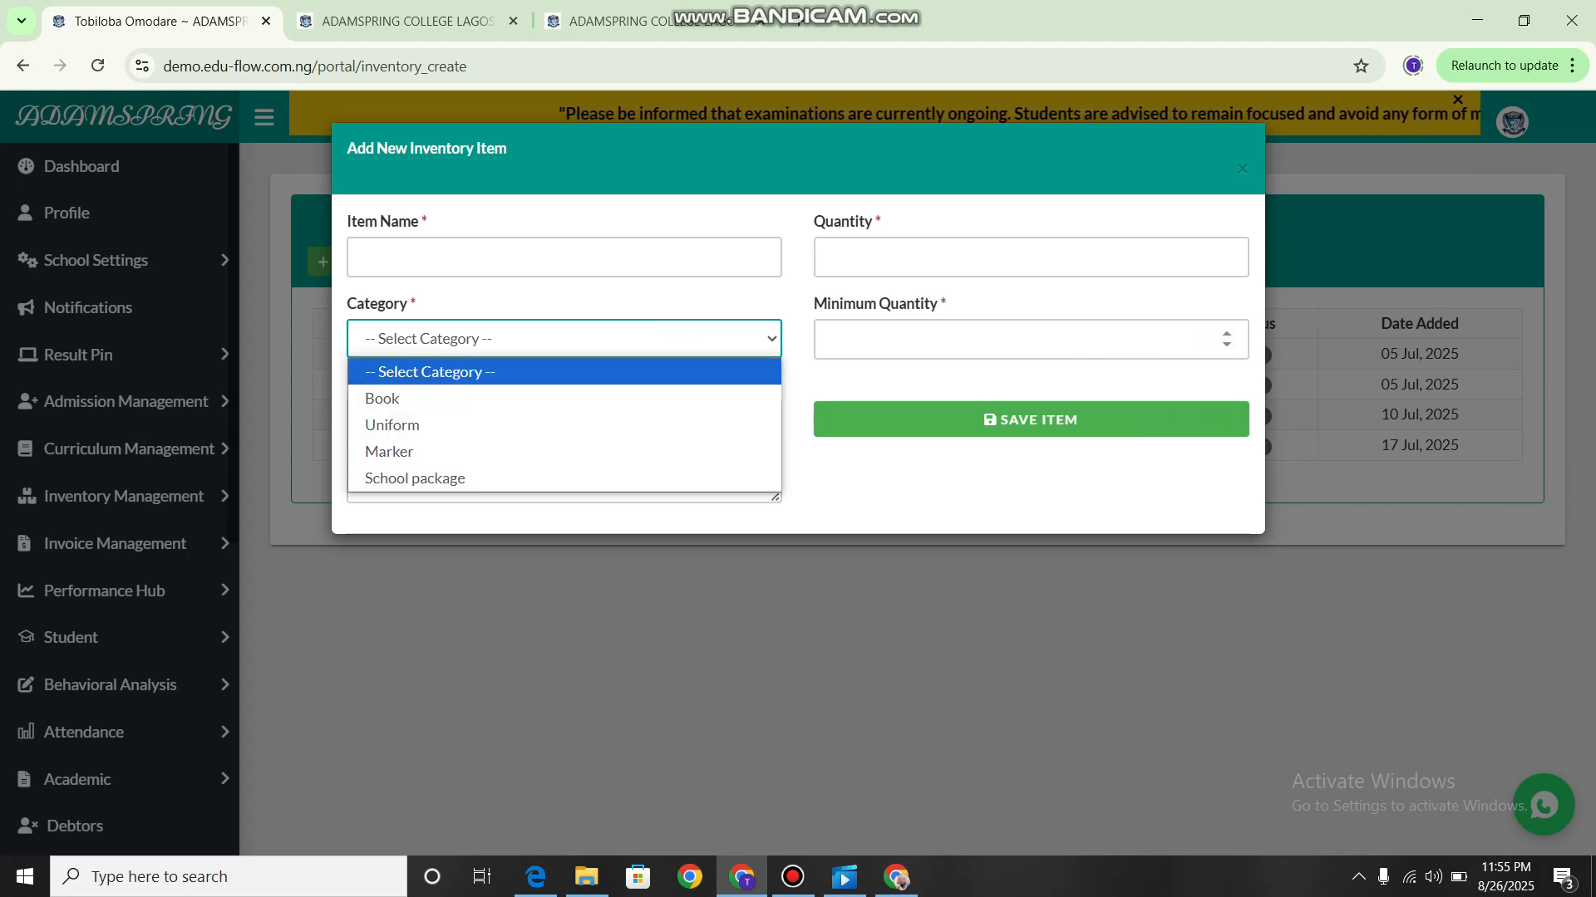
key(Escape)
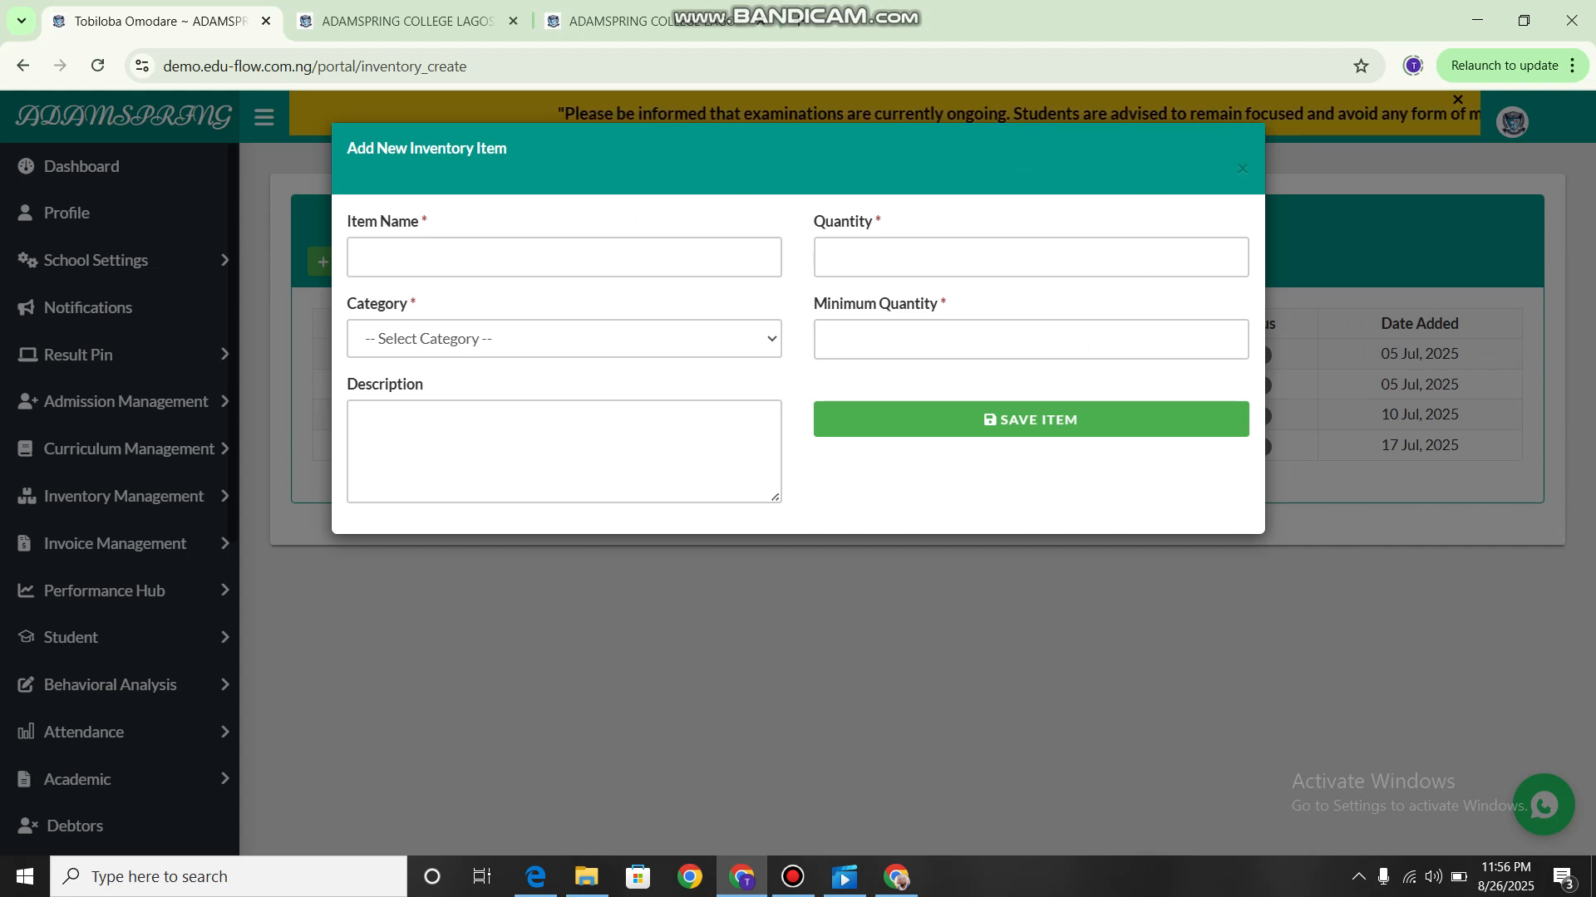
click(174, 592)
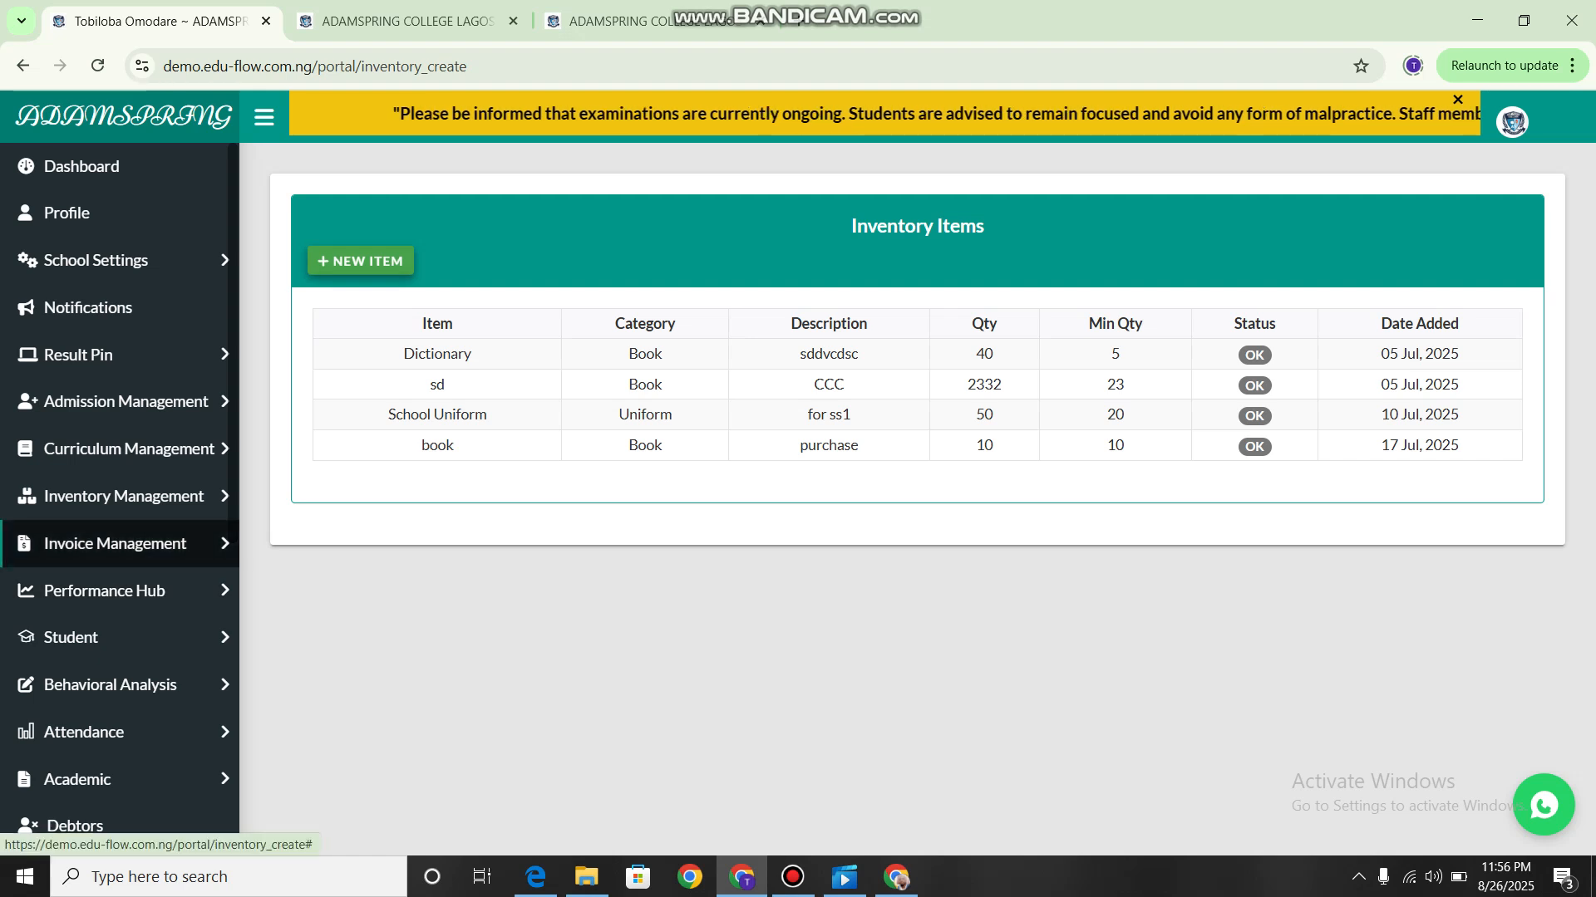
Open the Inventory Categories list.
click(125, 497)
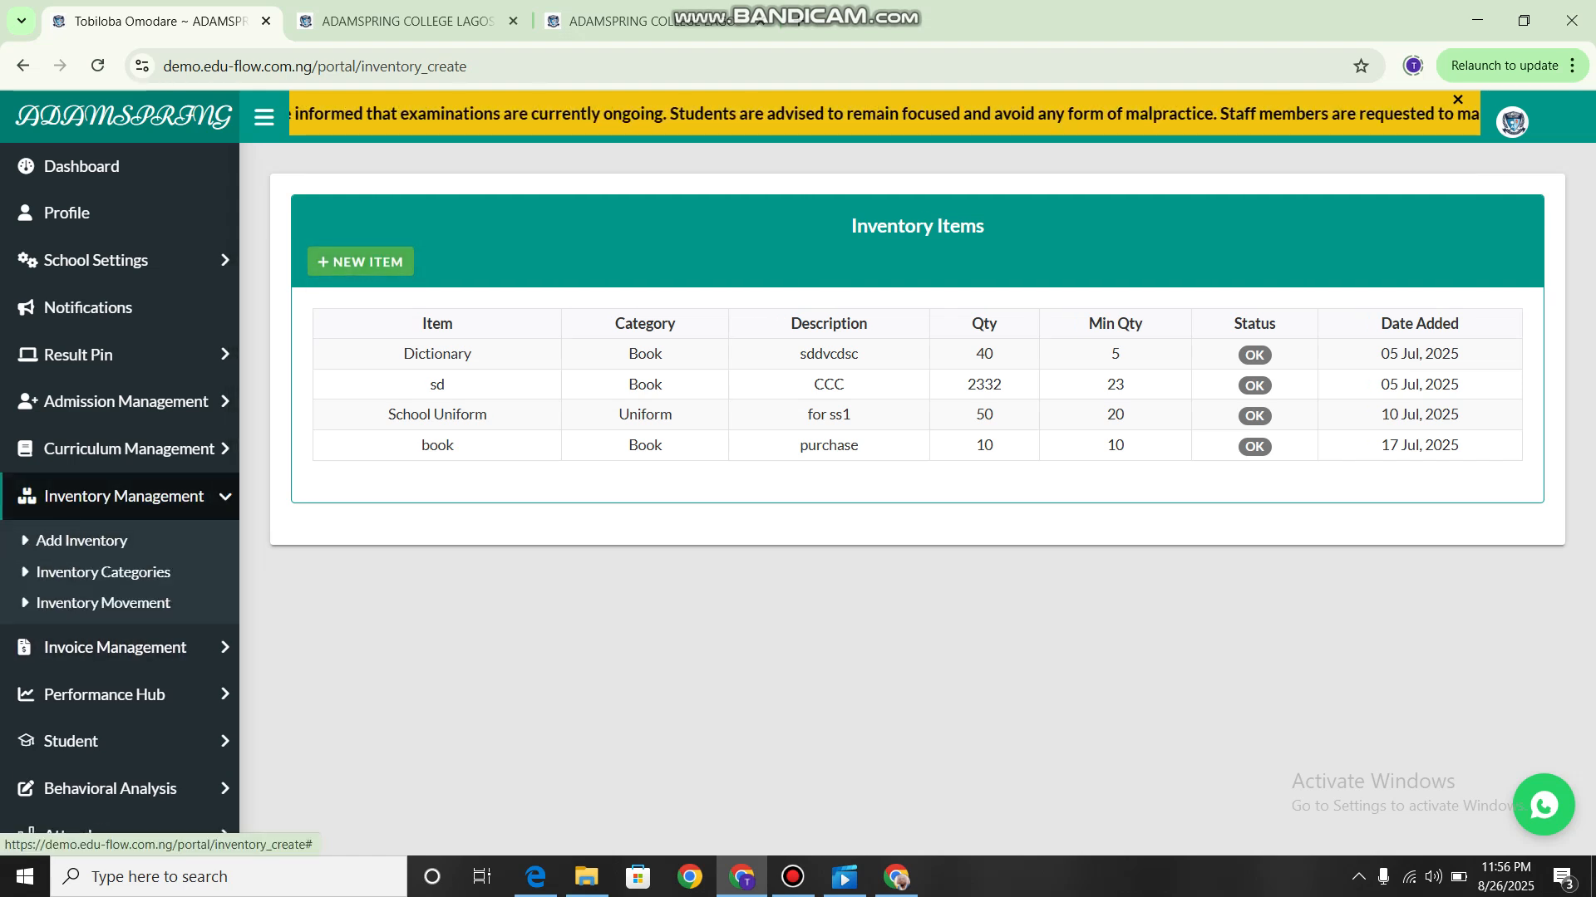
scroll(120, 619, down, 2)
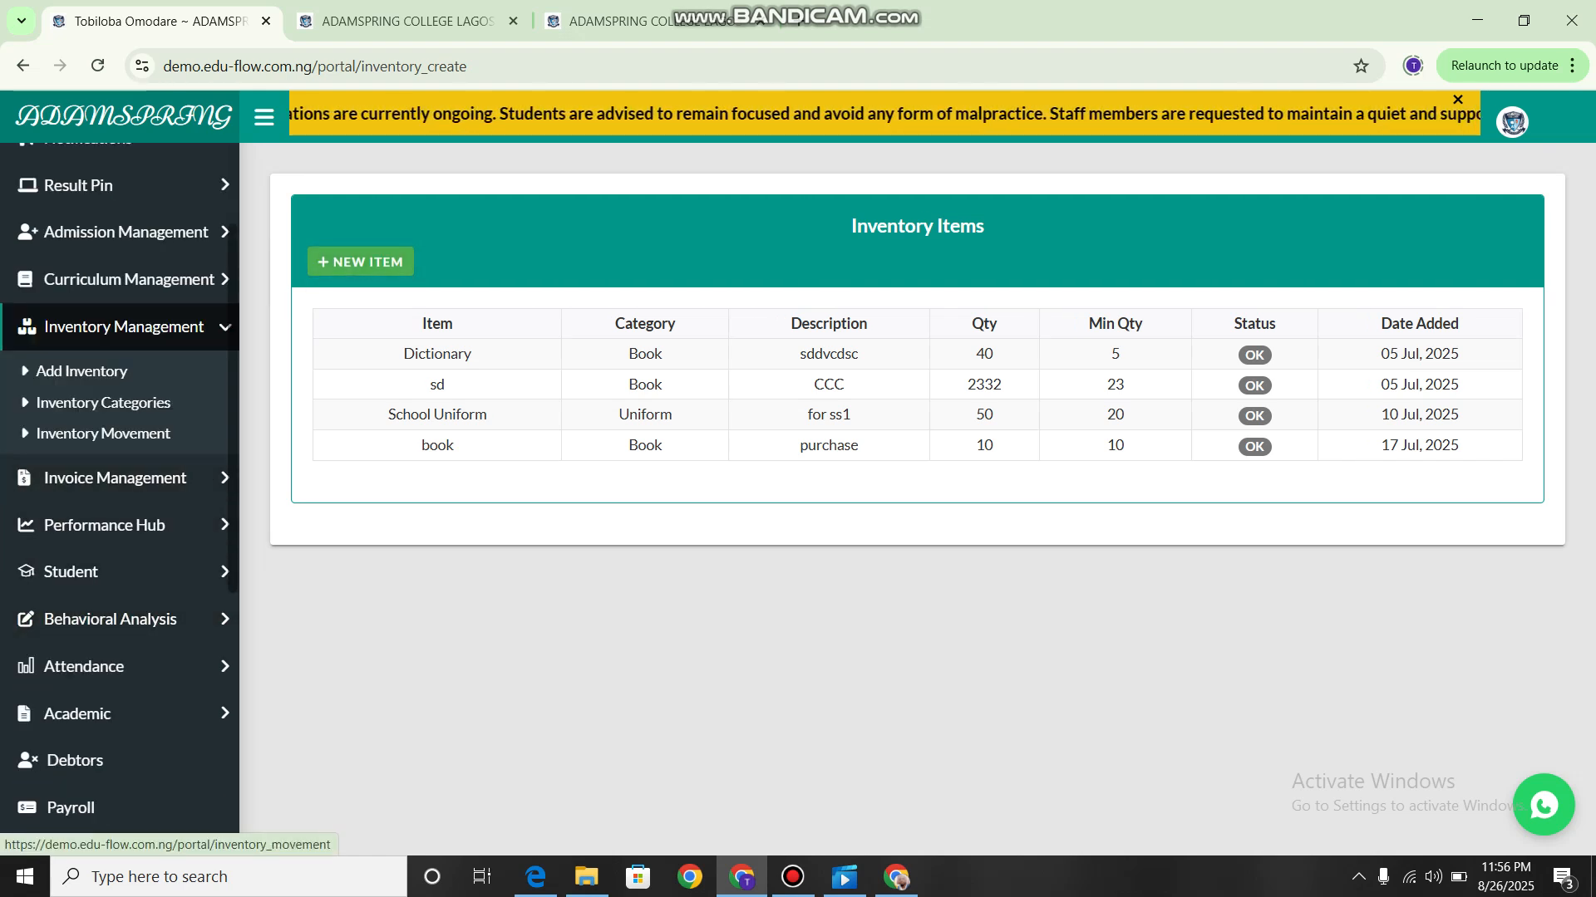
click(103, 402)
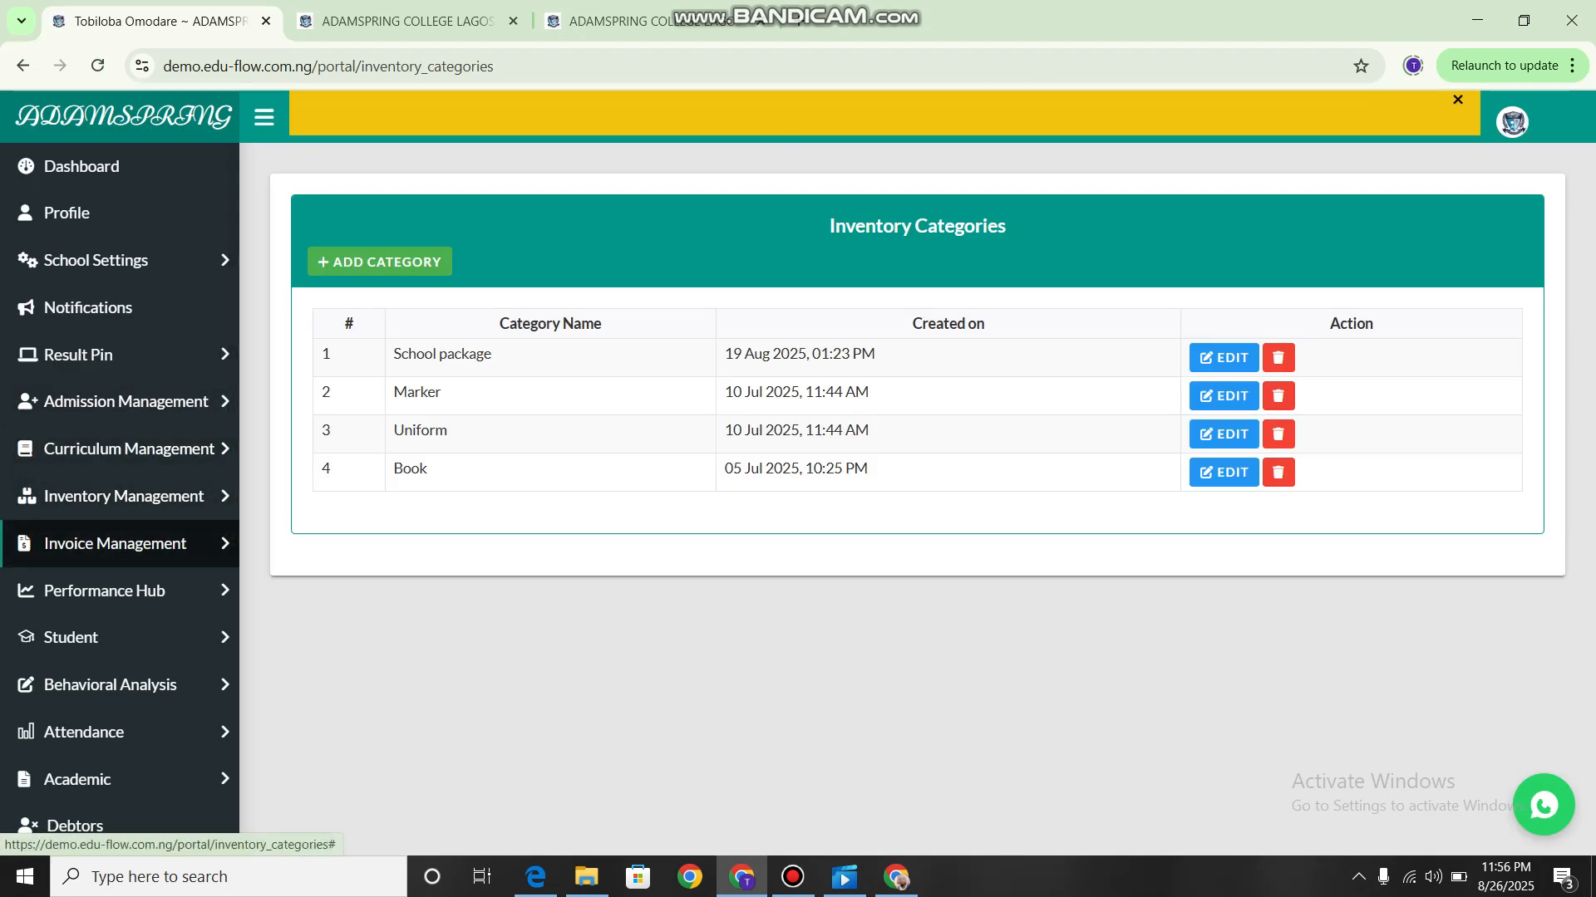
Open the Create Invoice page under Invoice Management.
click(115, 543)
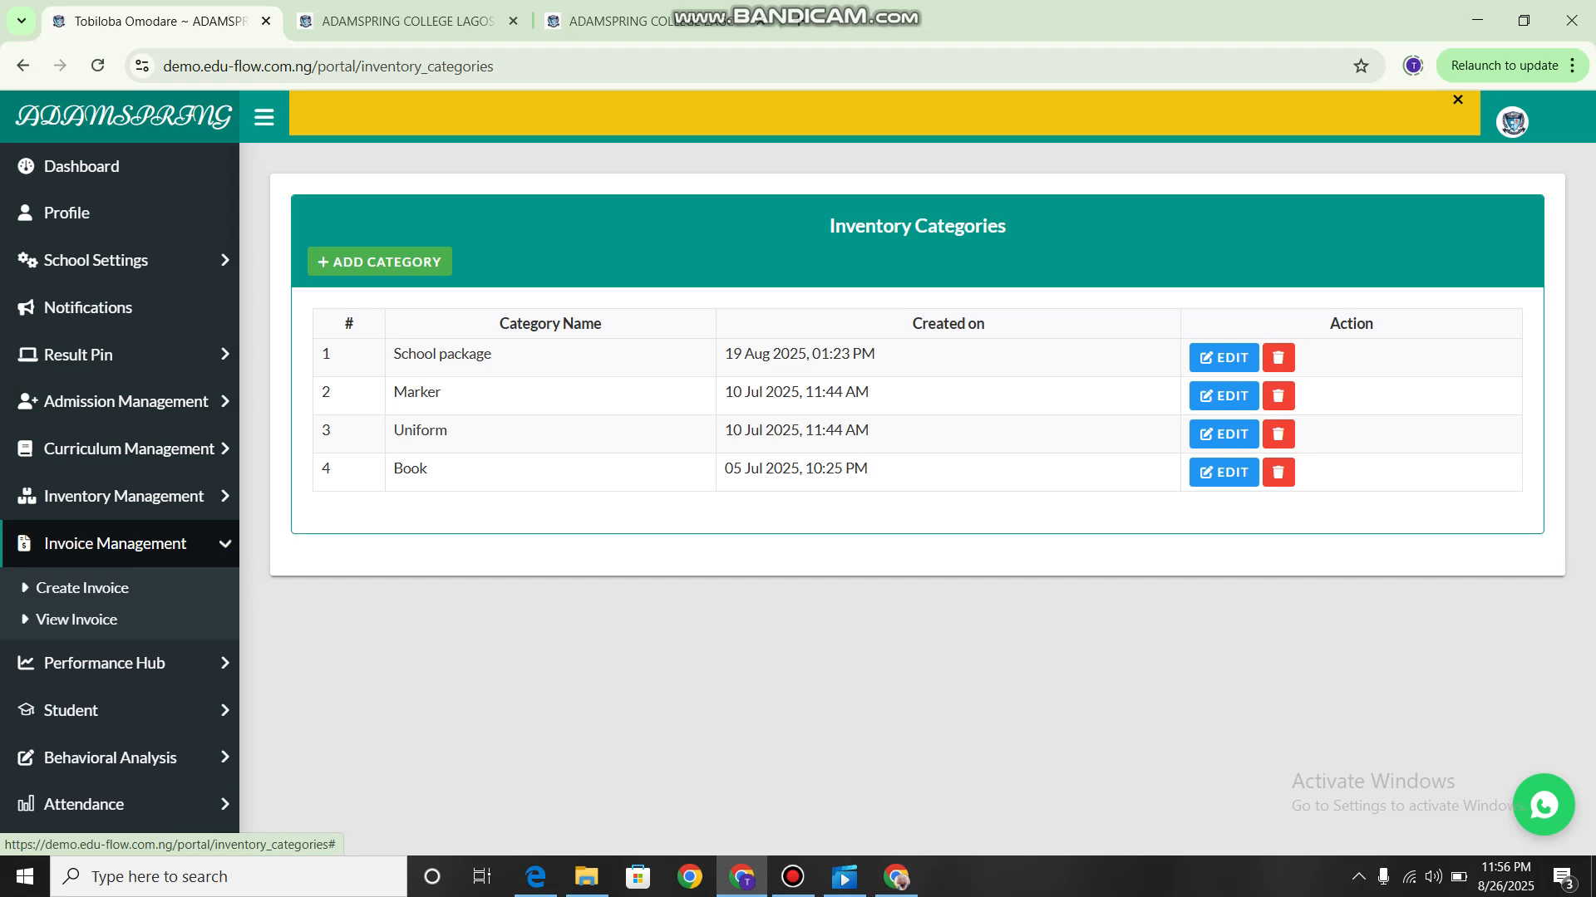
scroll(119, 466, down, 2)
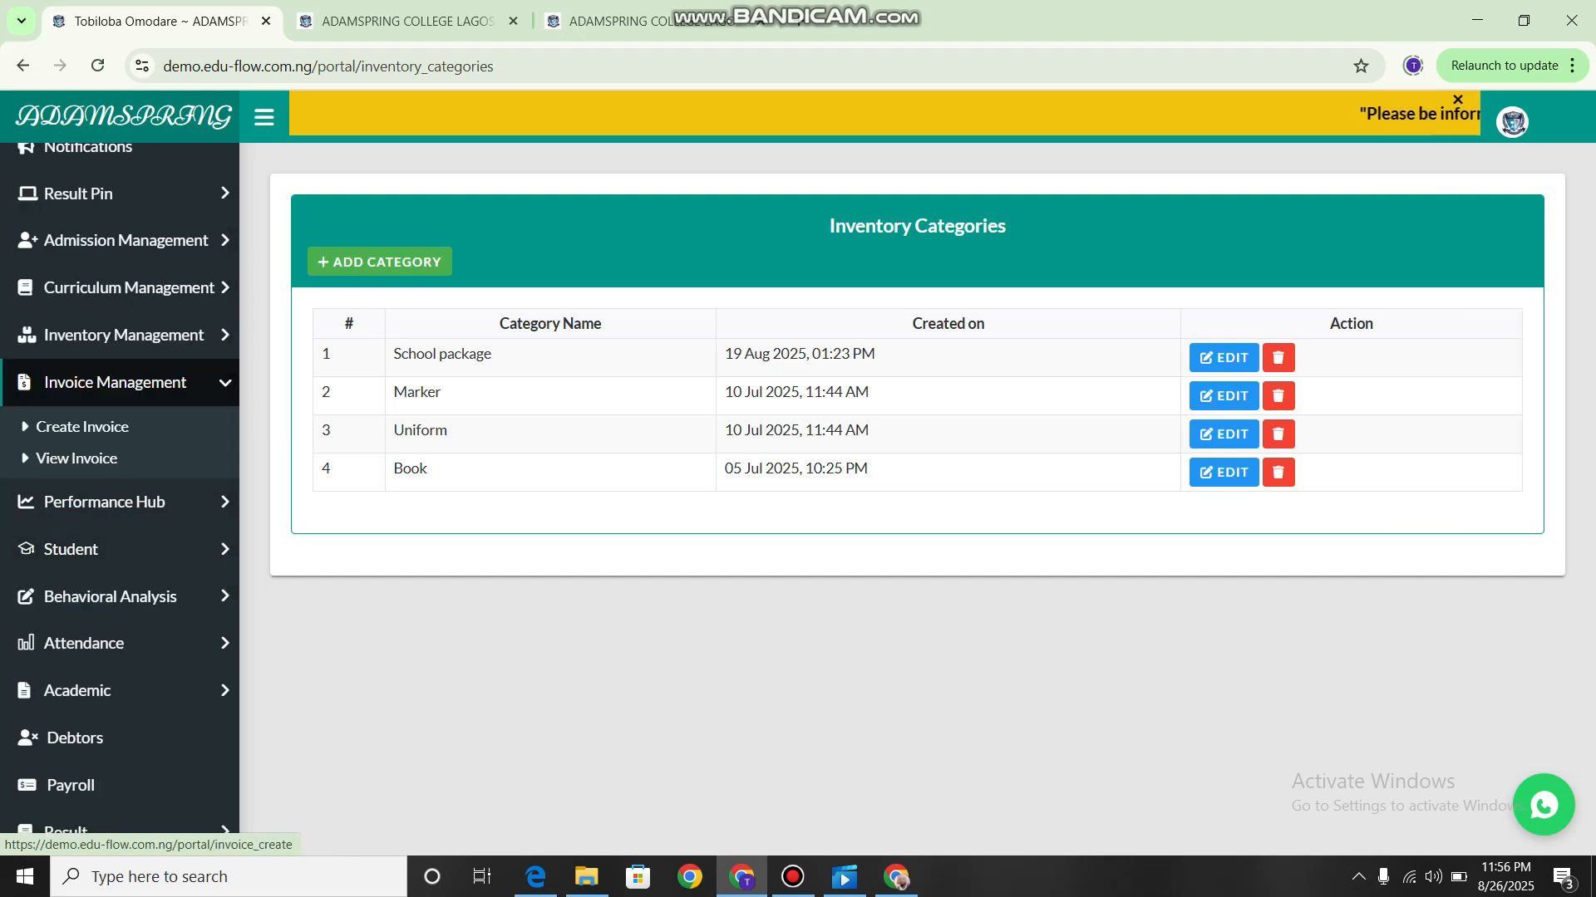
click(82, 426)
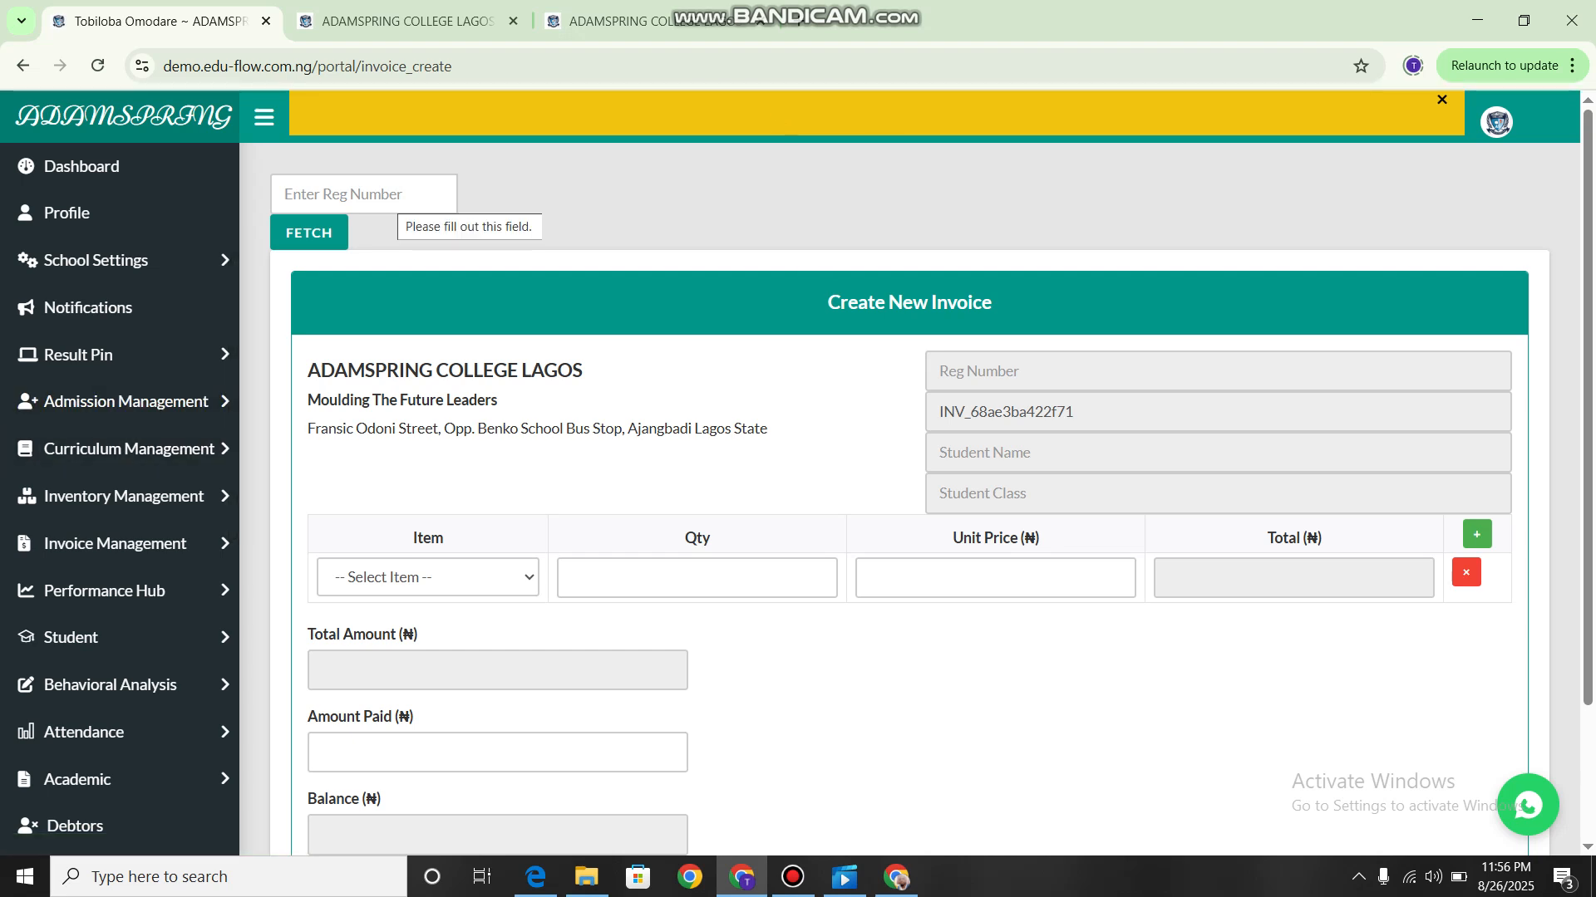
Examine the new invoice form, from the student registration number lookup to the item and payment fields.
click(392, 196)
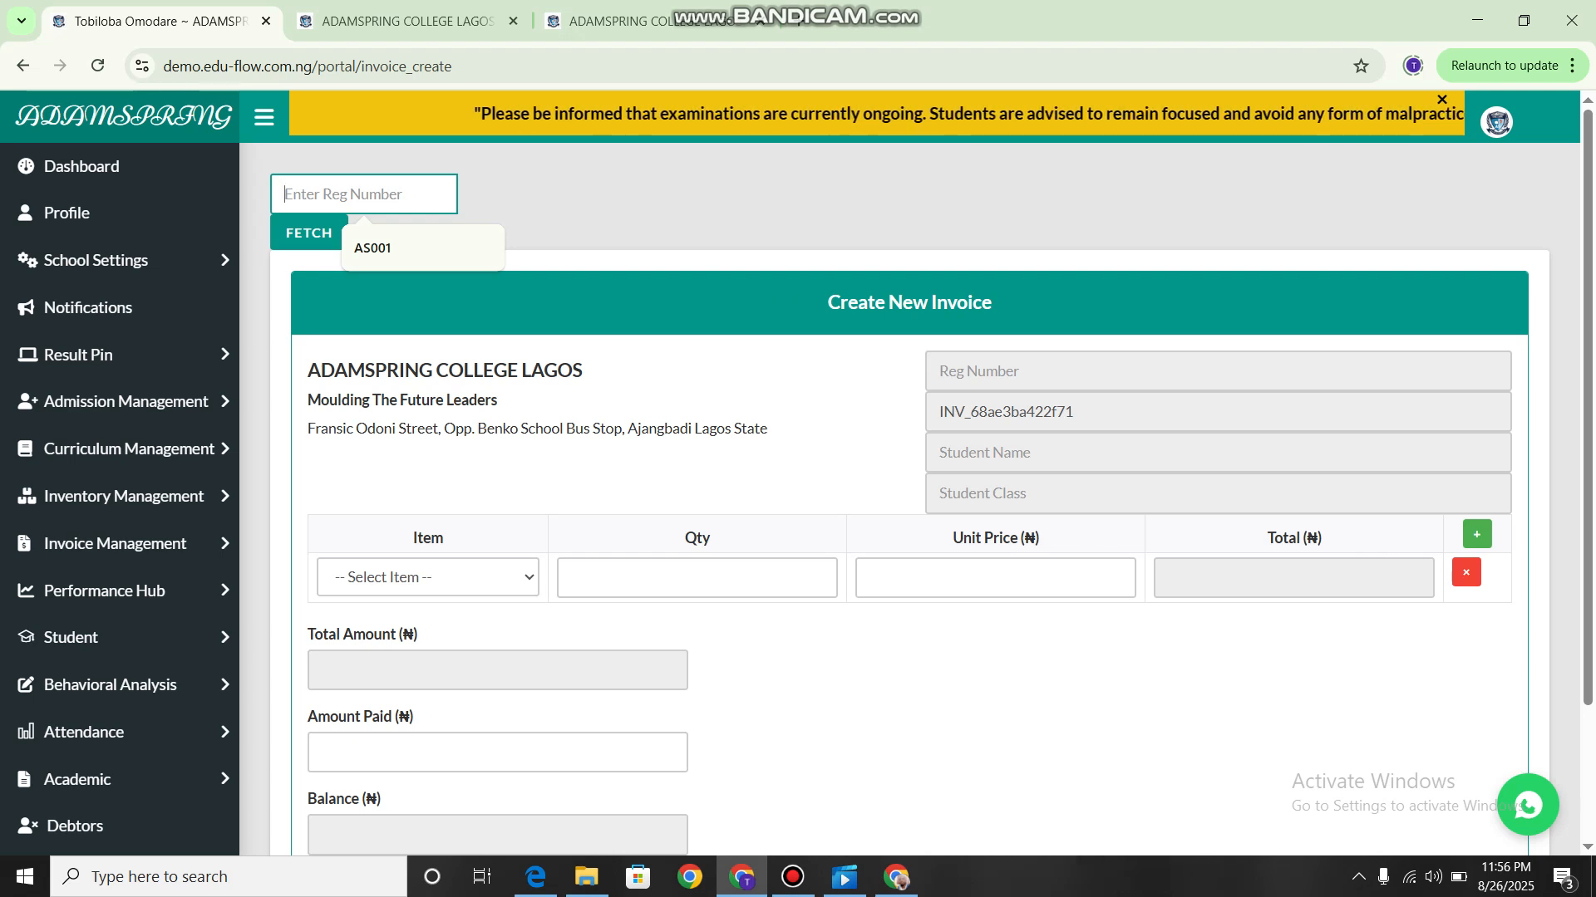
scroll(909, 498, down, 1)
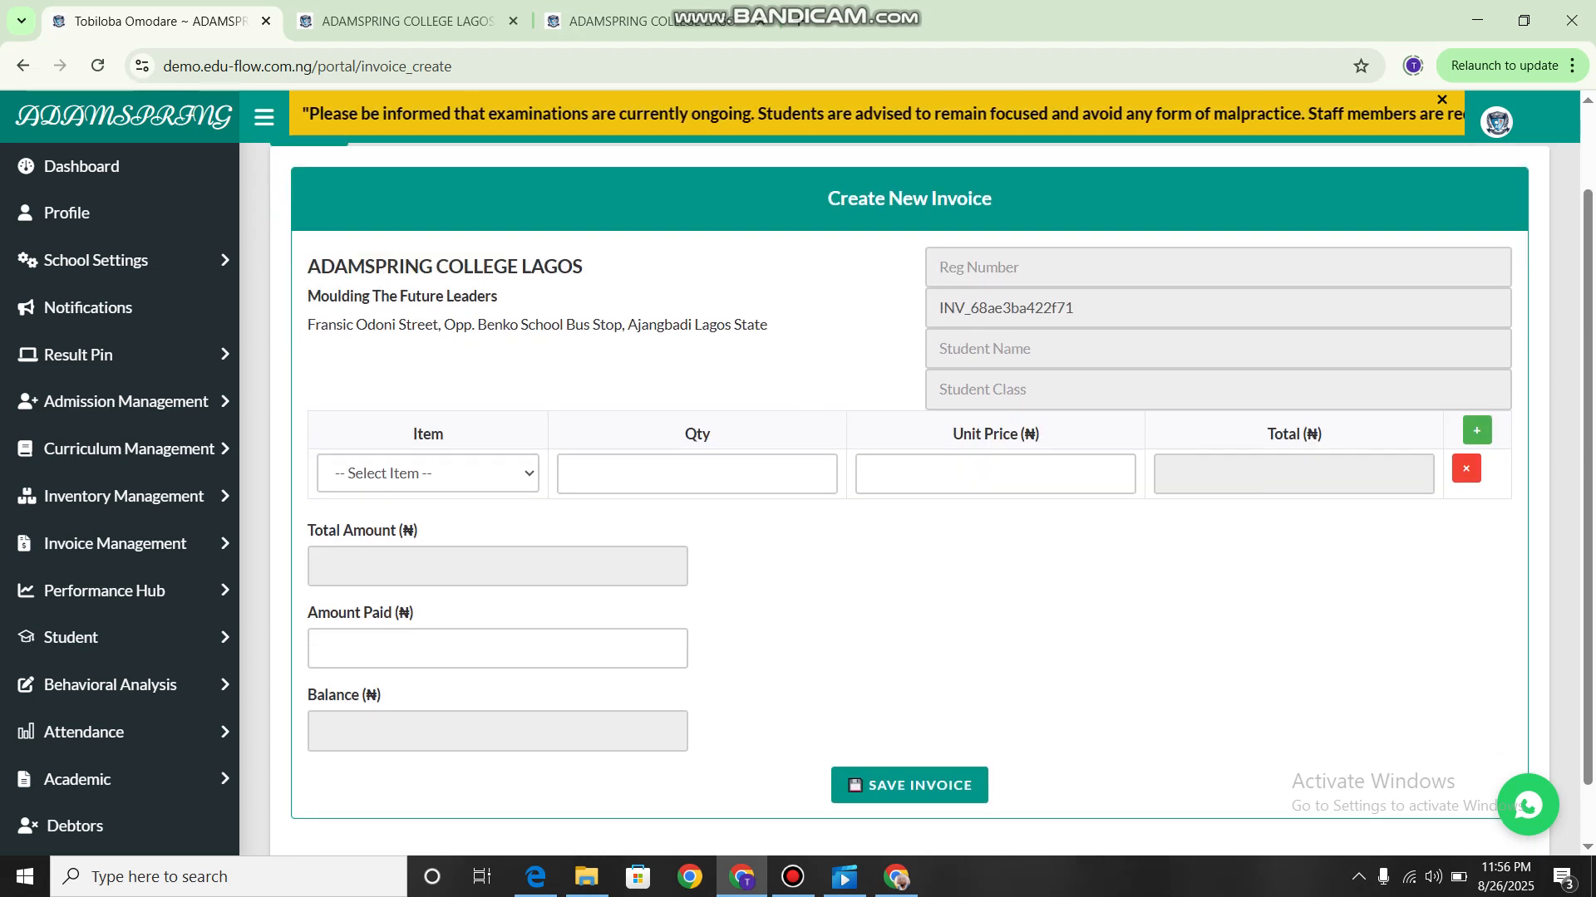
scroll(910, 499, up, 1)
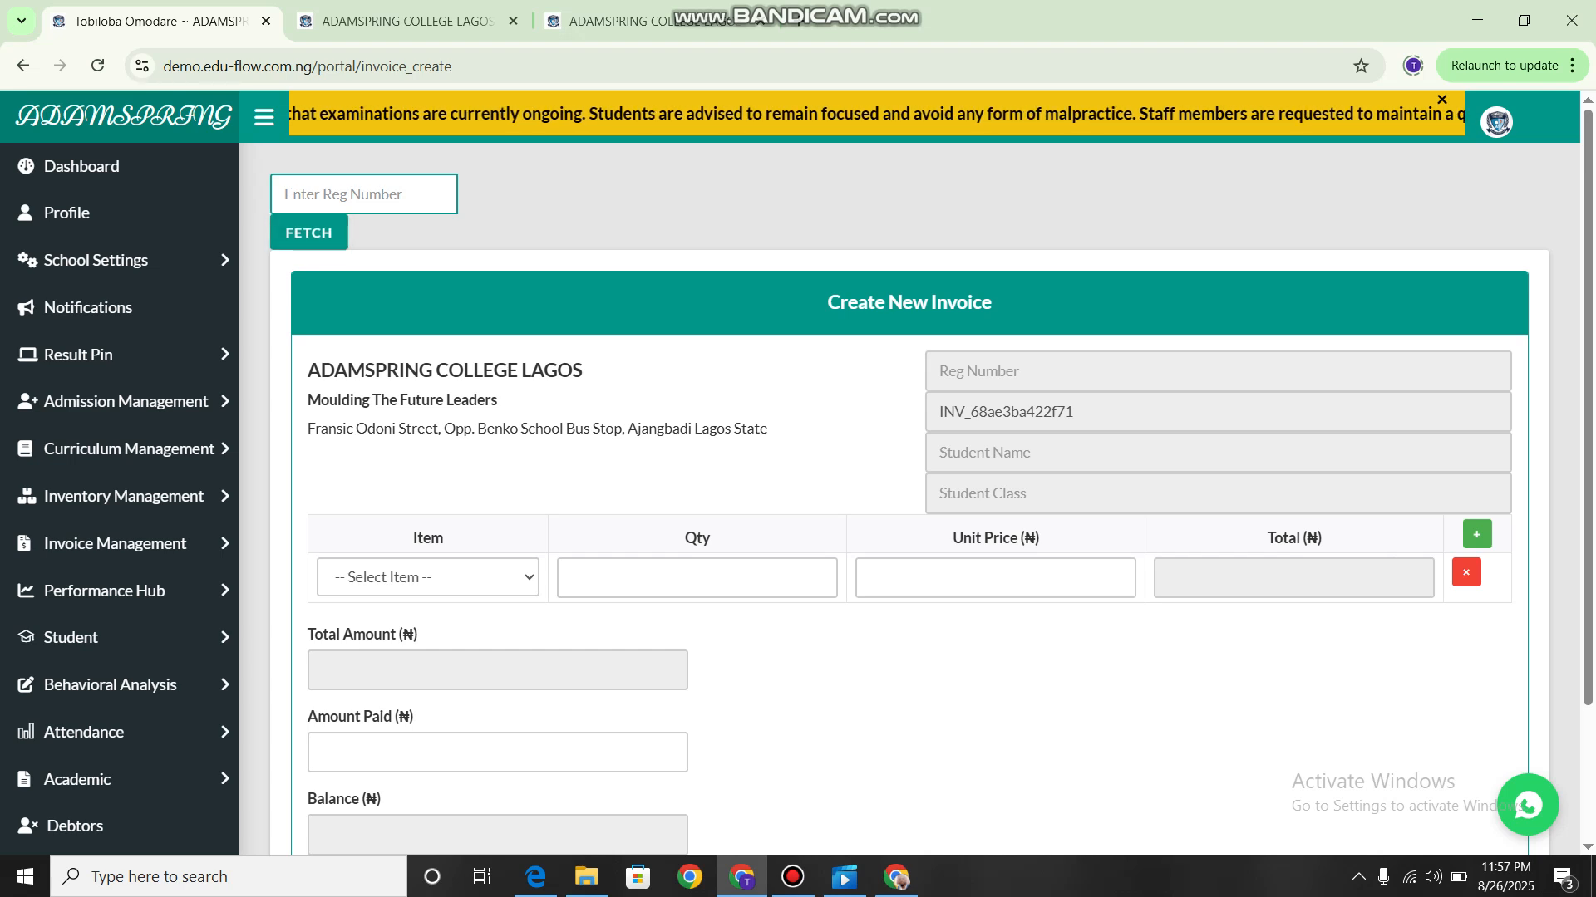
key(Return)
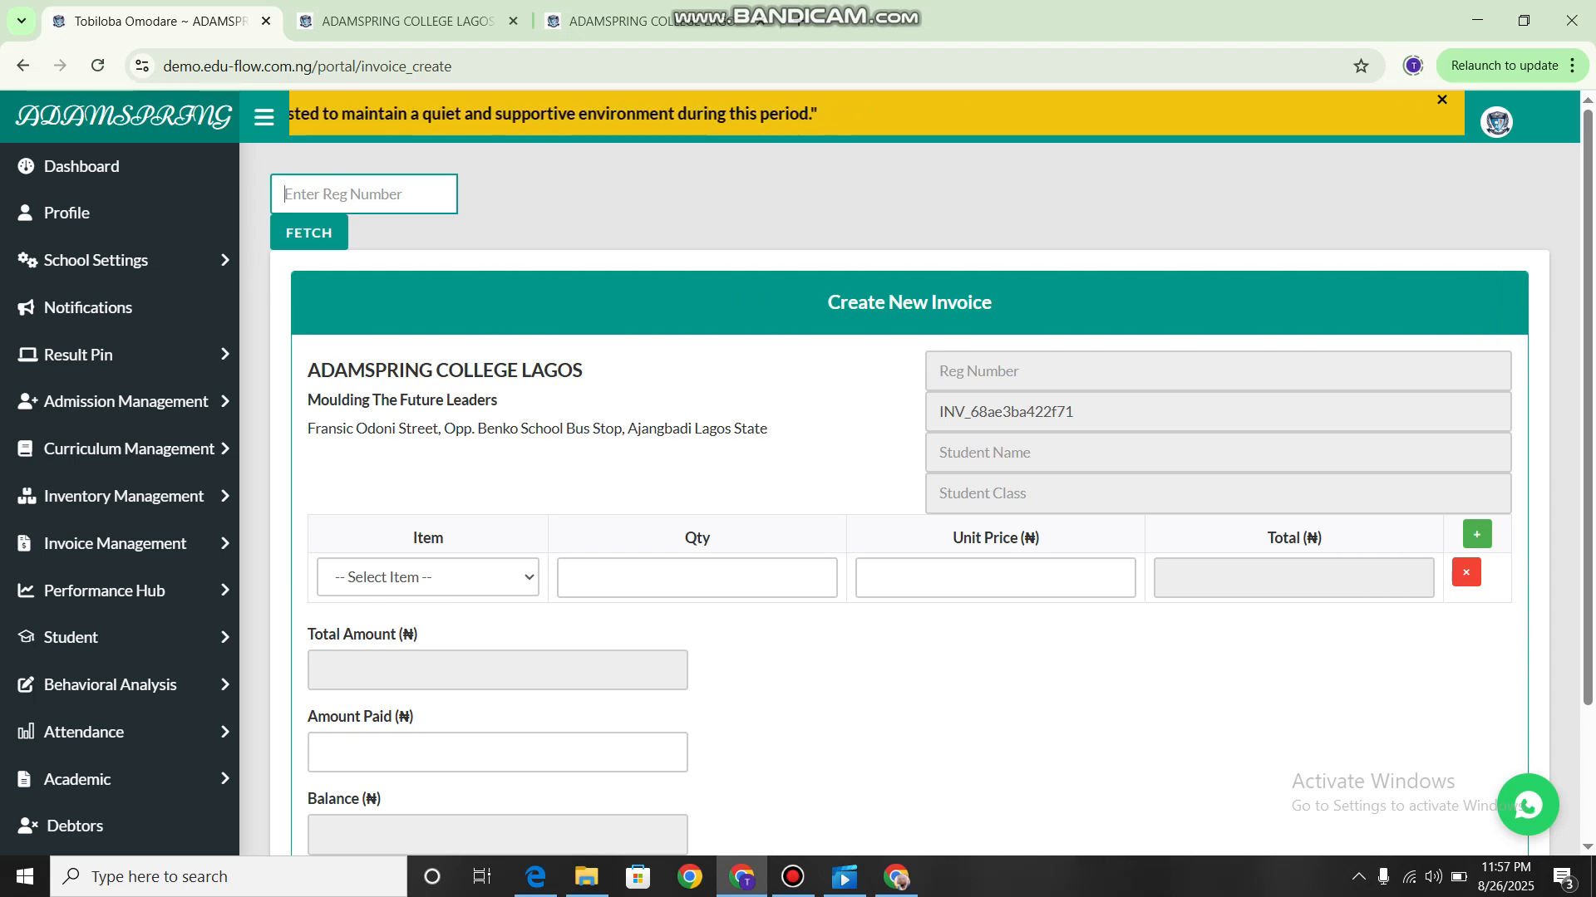
scroll(995, 474, down, 1)
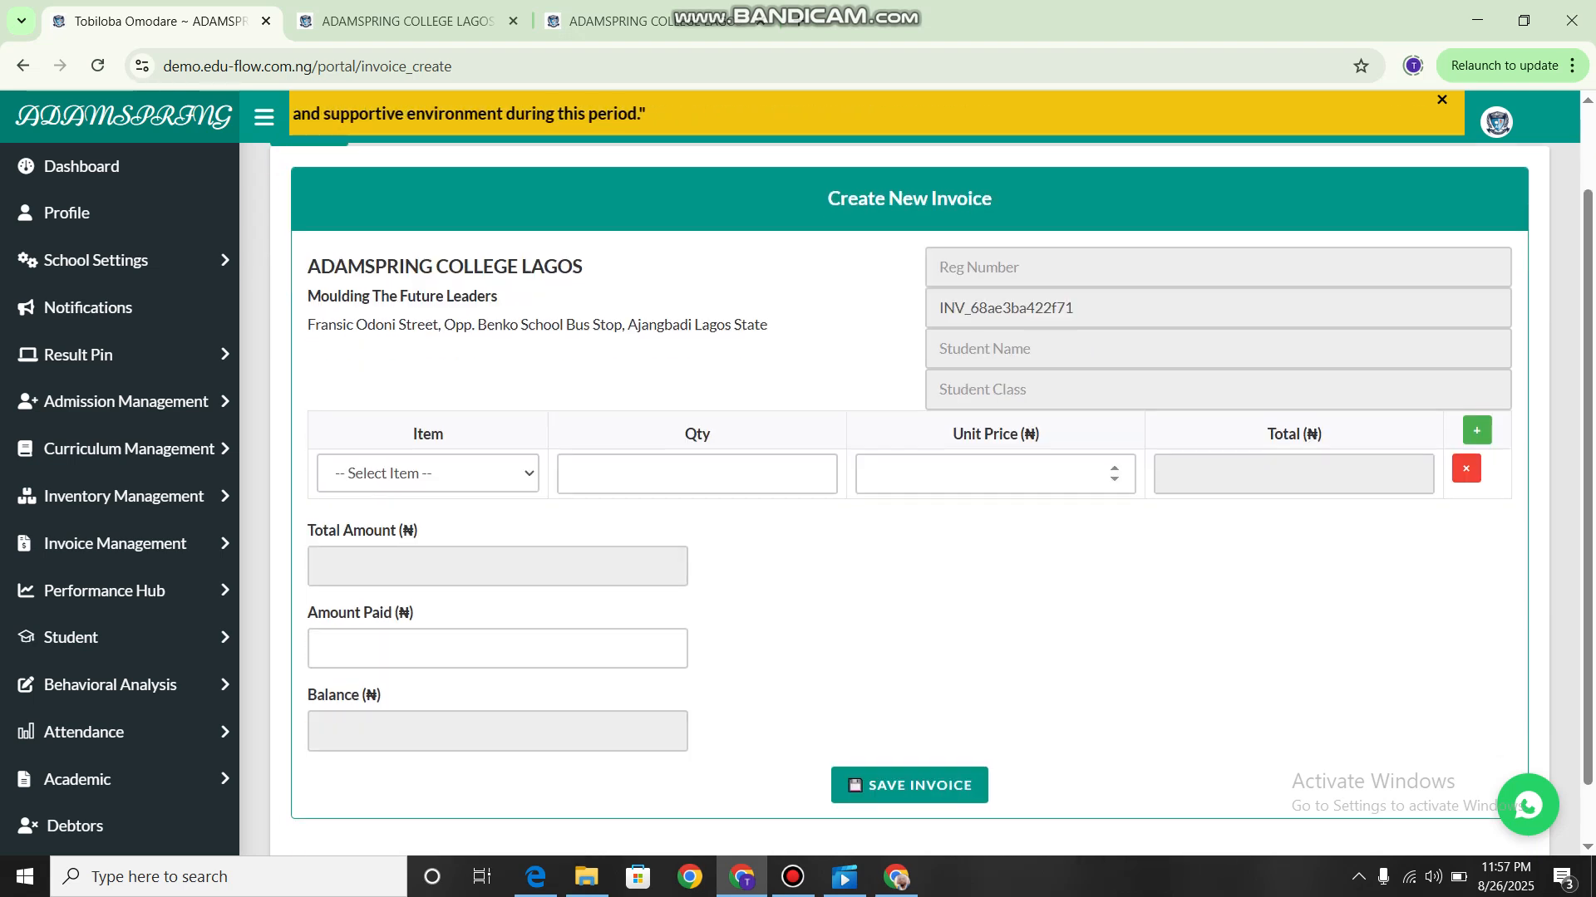
Choose Dictionary as the item in the first invoice row.
click(428, 473)
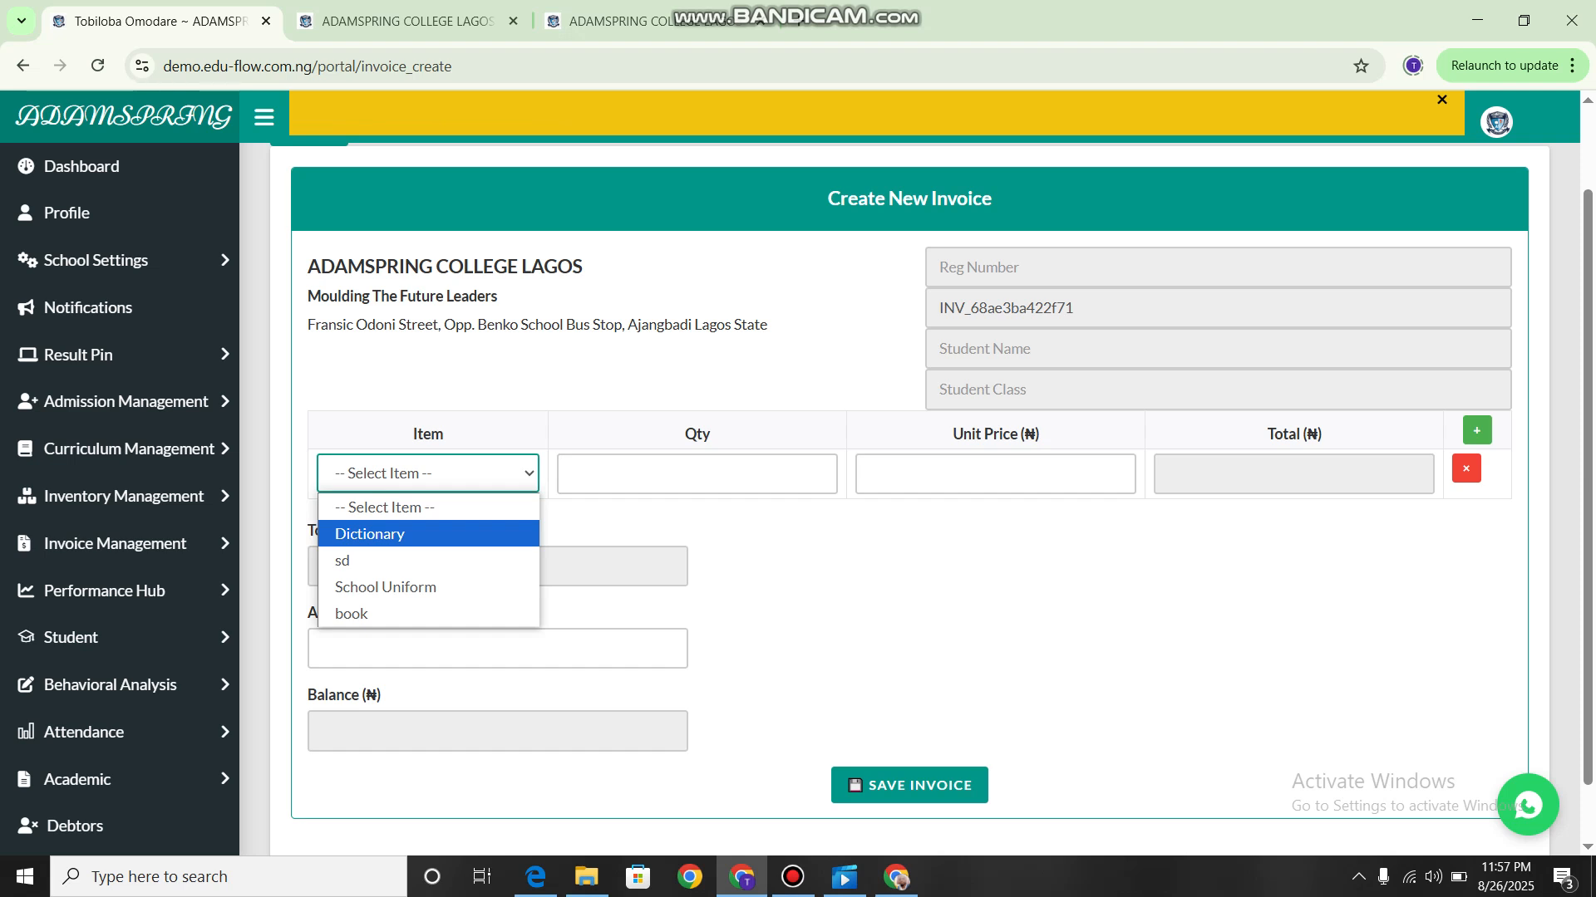
key(Return)
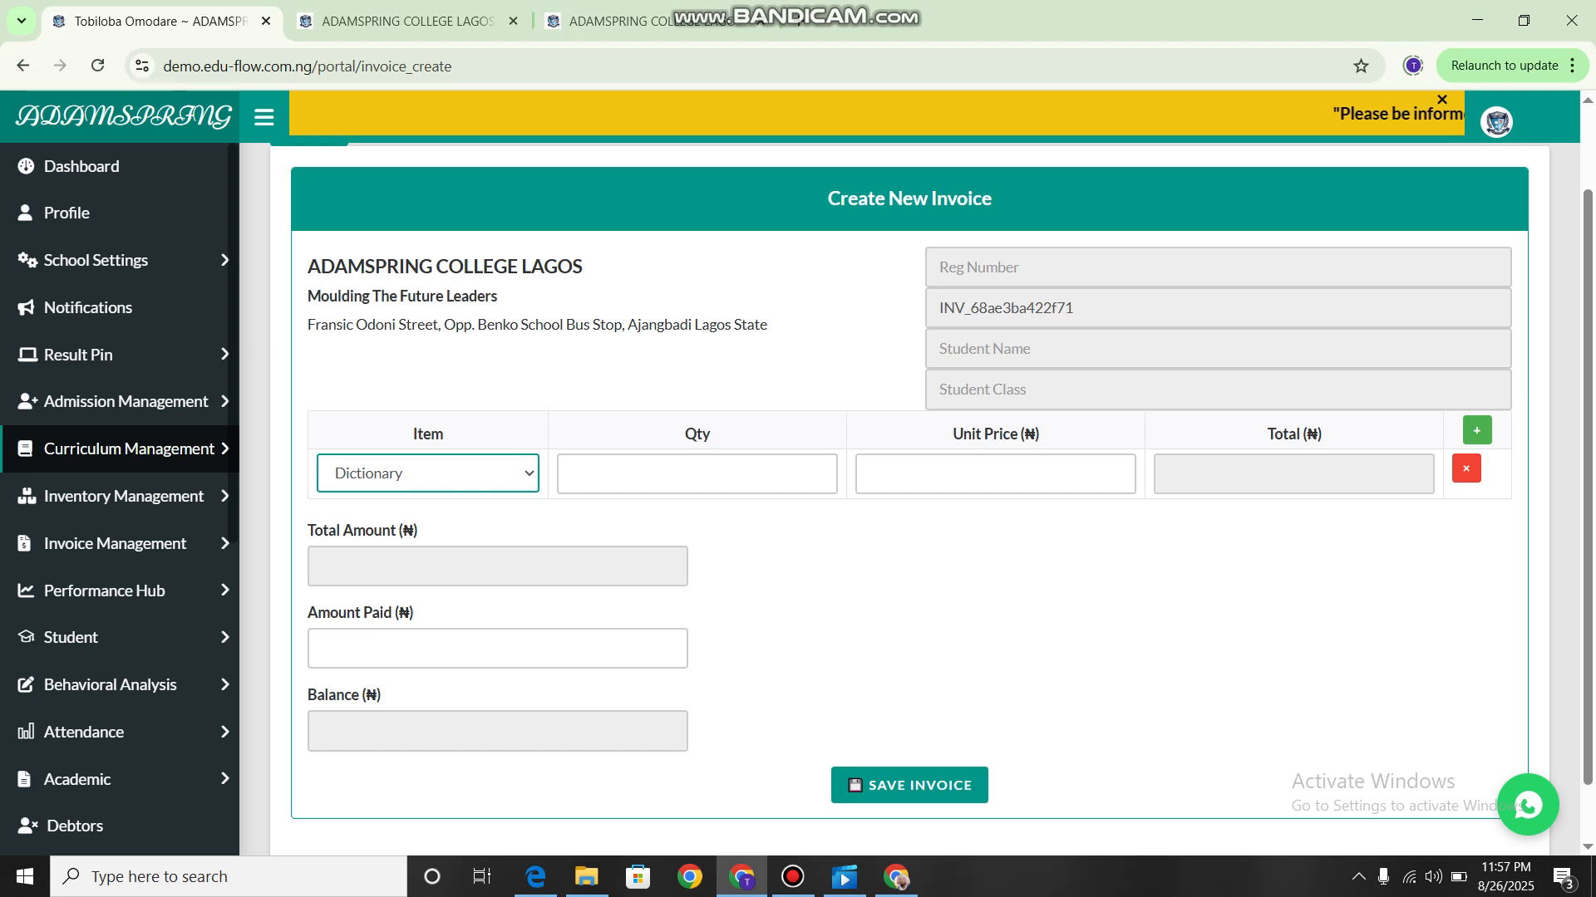
click(124, 496)
click(125, 496)
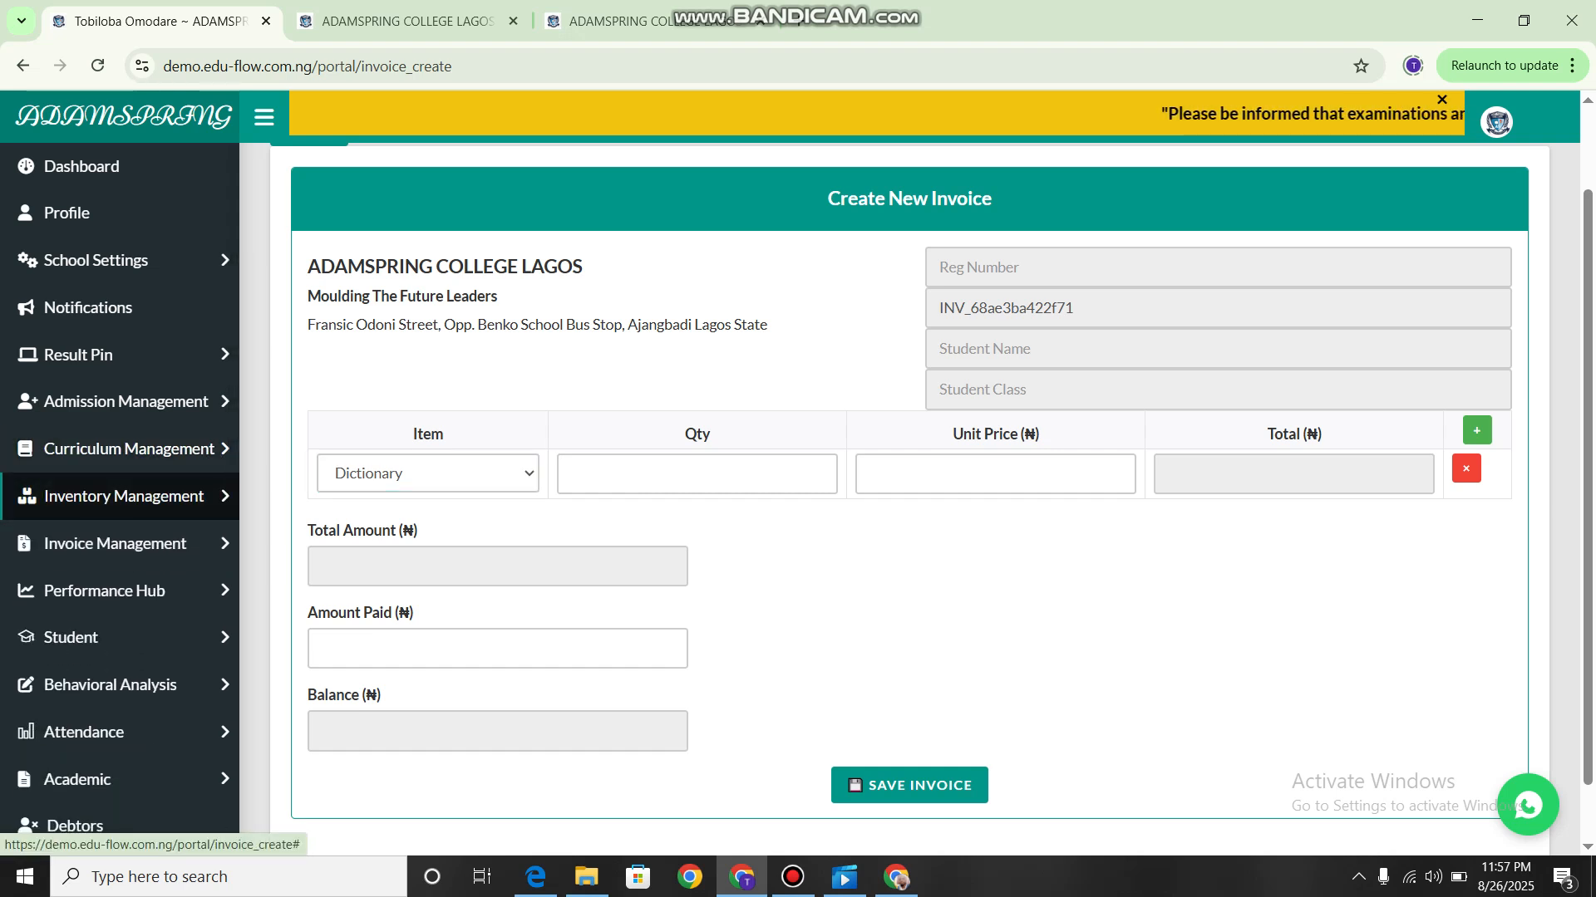
Set the first invoice row's item to School Uniform with a quantity of 3.
click(408, 474)
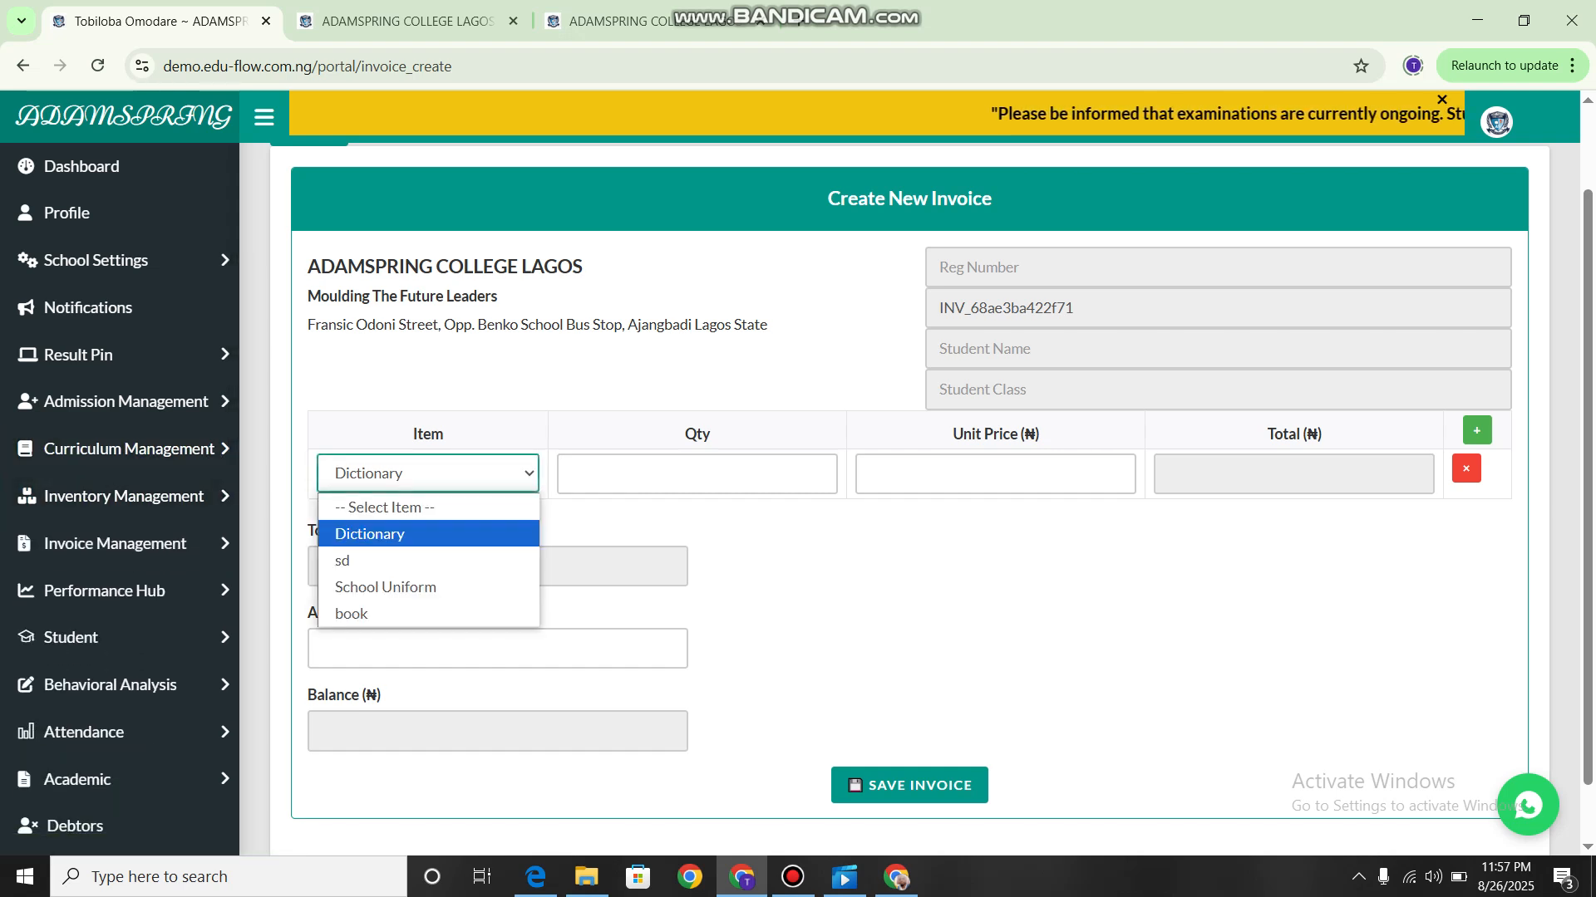
key(Down)
key(Down)
key(Return)
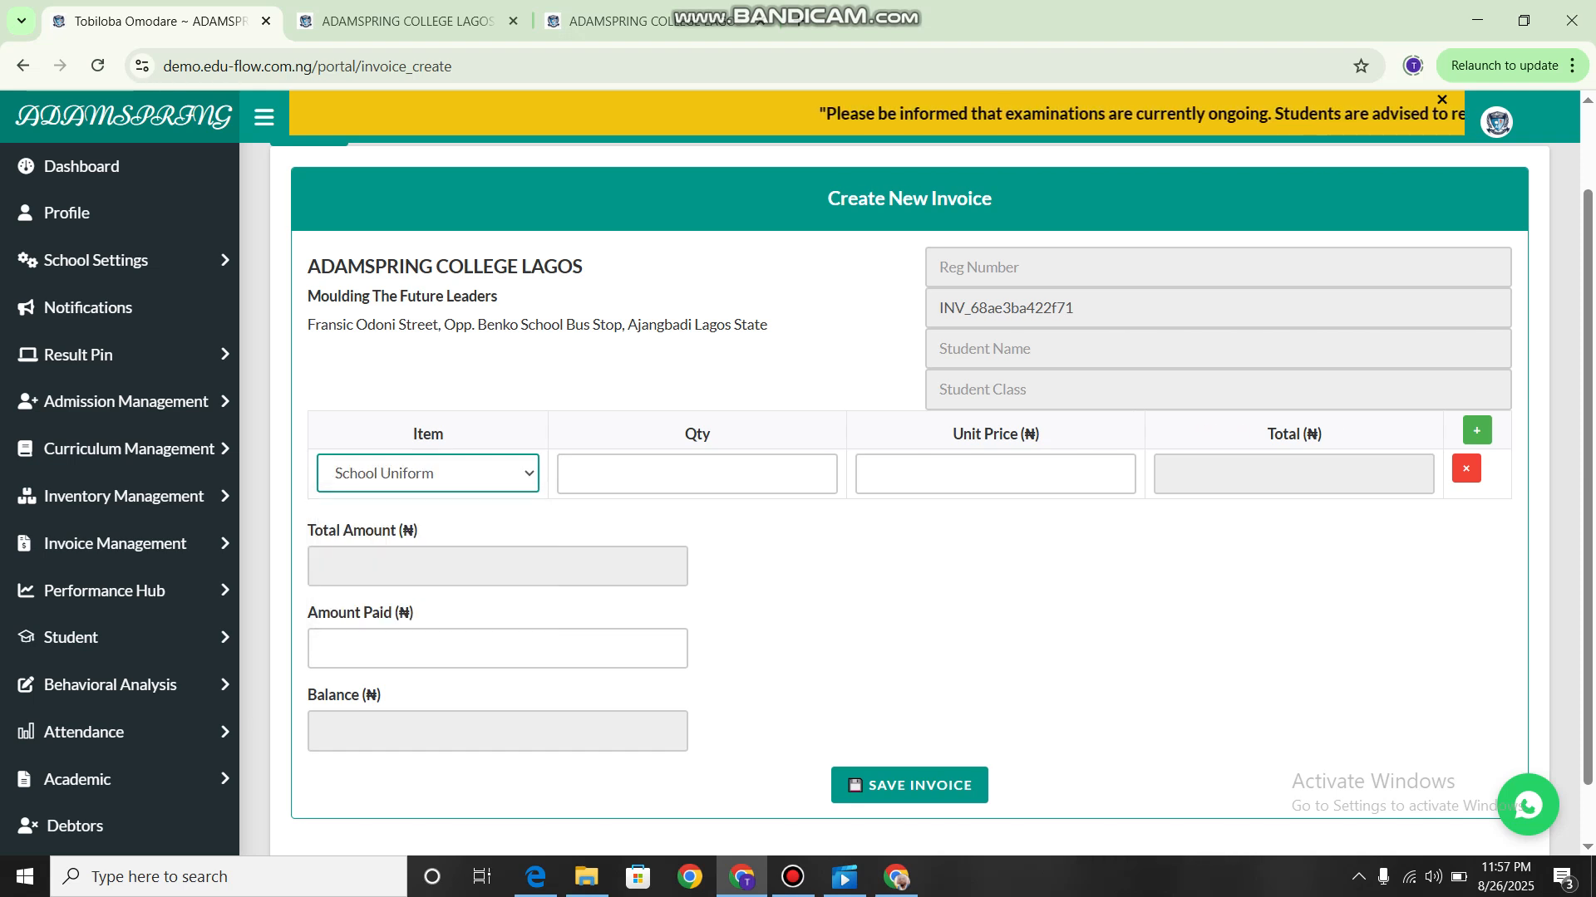
click(696, 474)
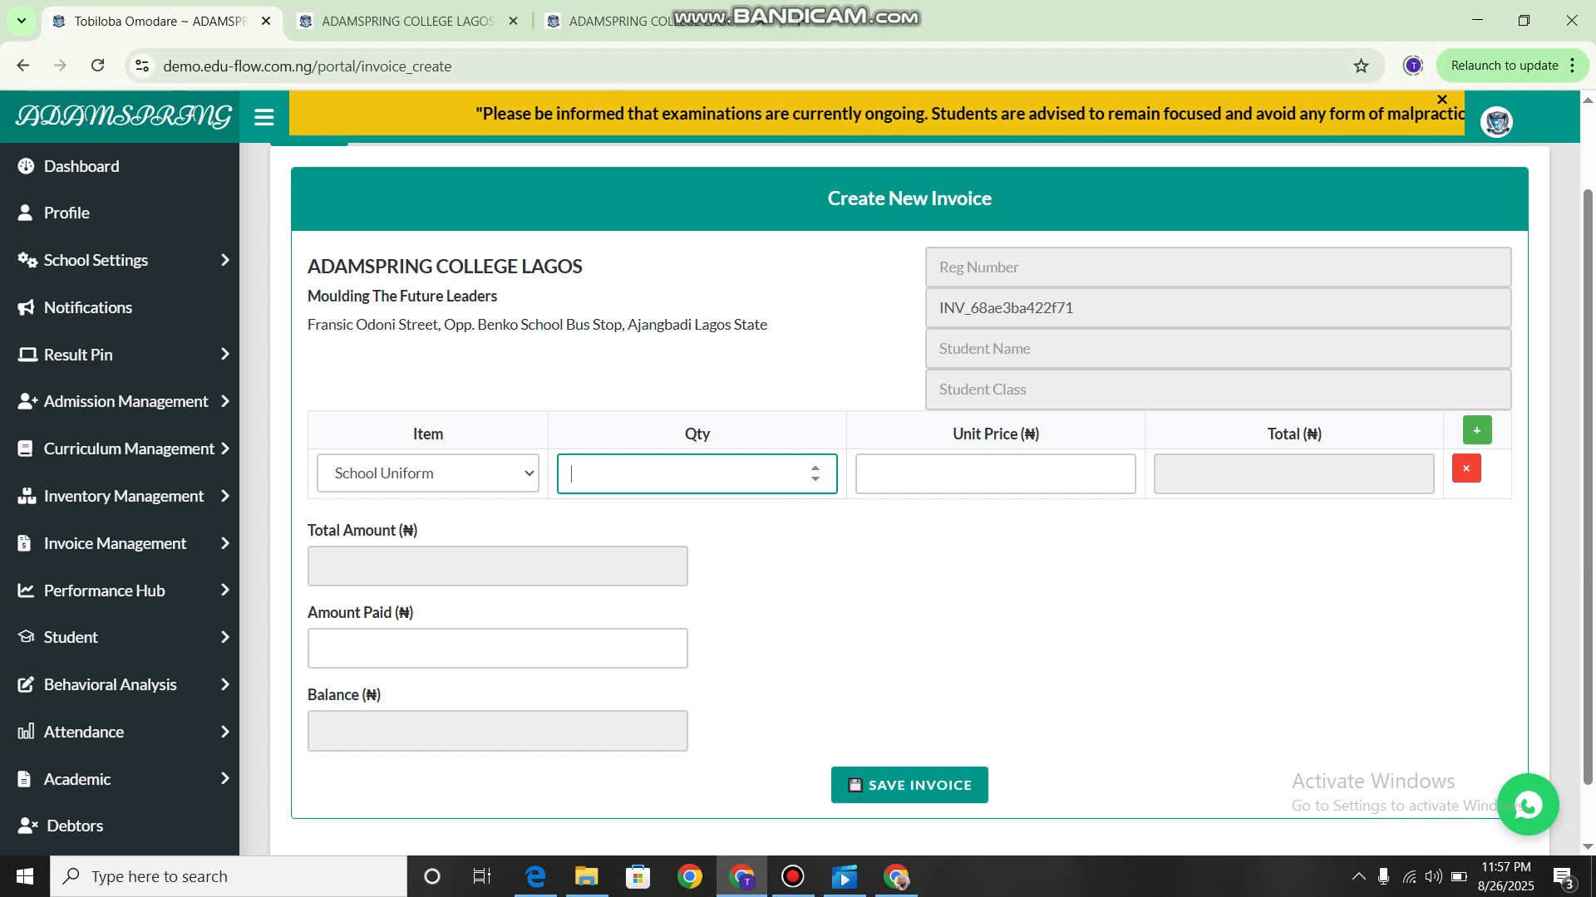
text(3)
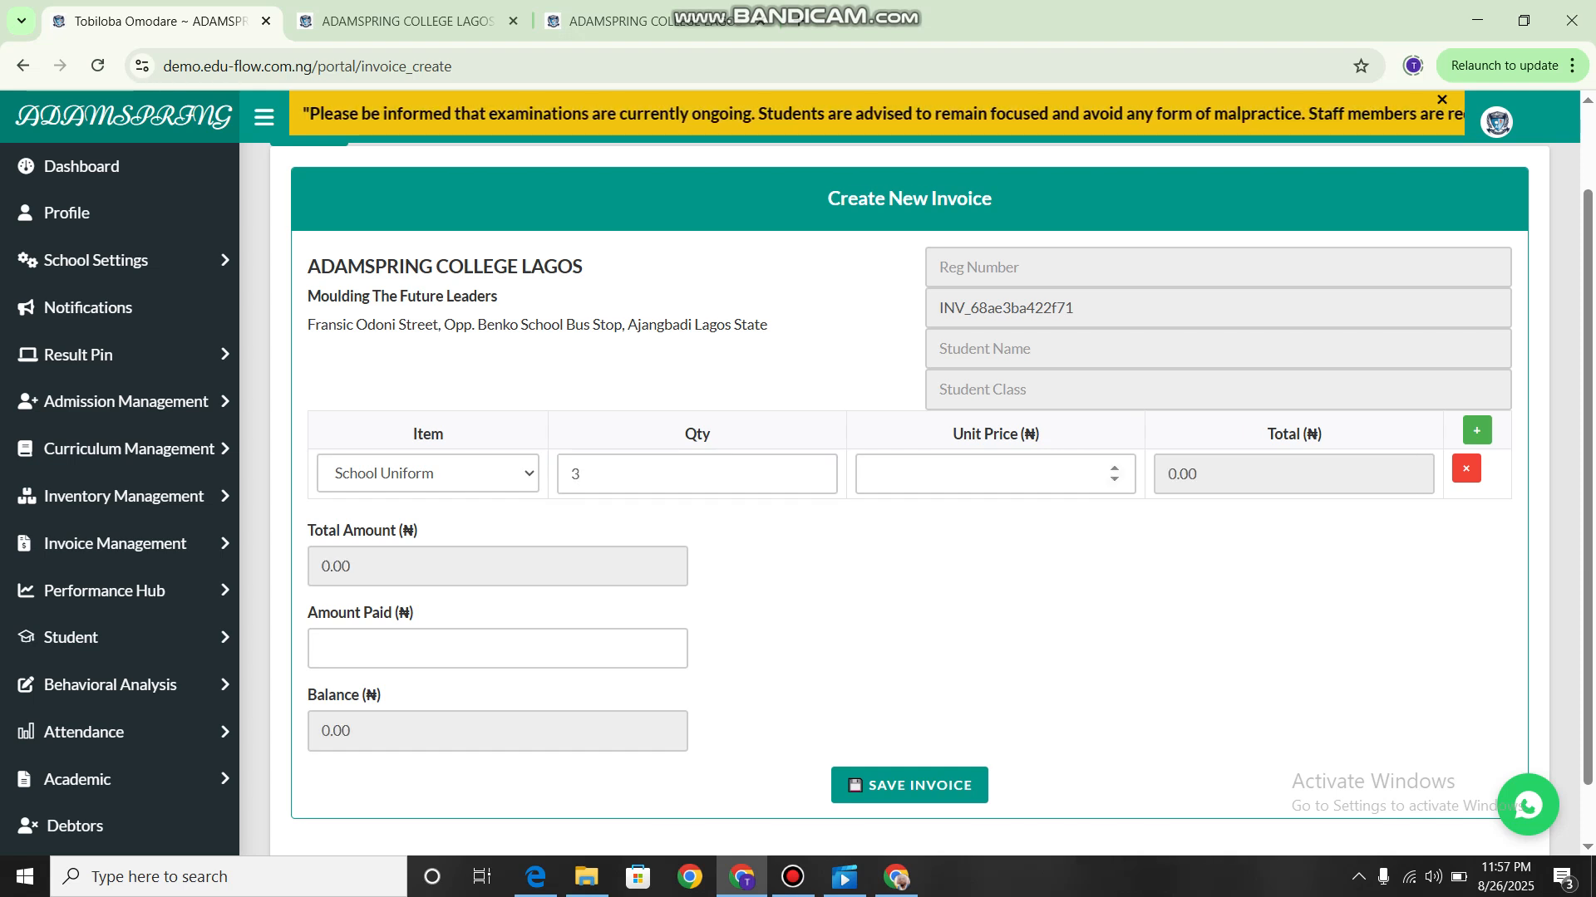
Set the School Uniform unit price to 300 and the amount paid to 900.
click(995, 475)
text(300)
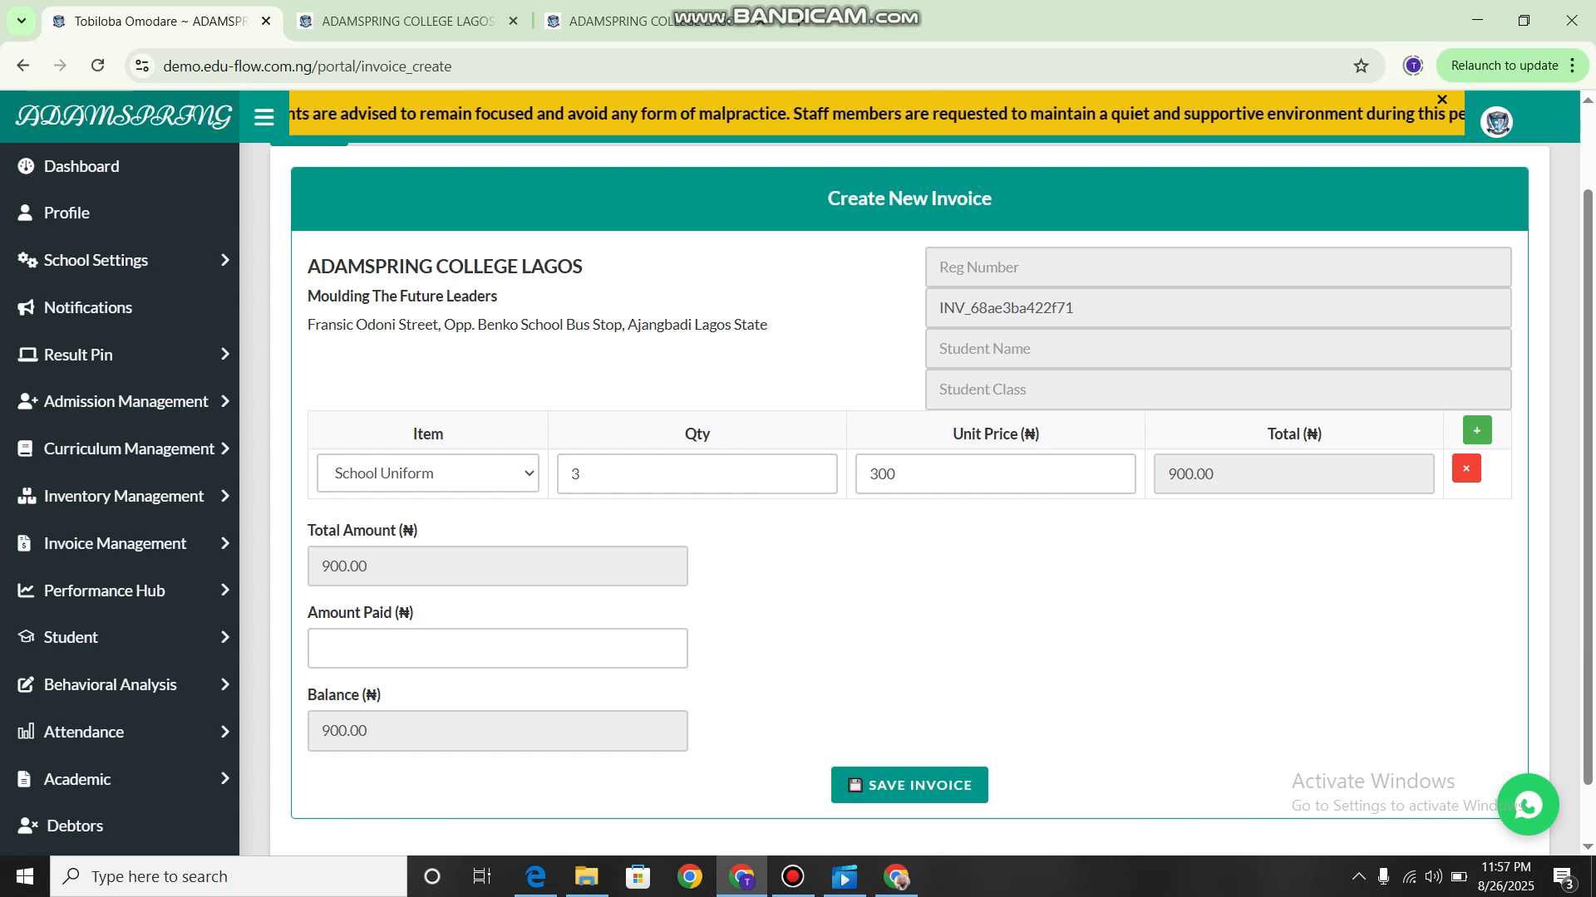
click(497, 648)
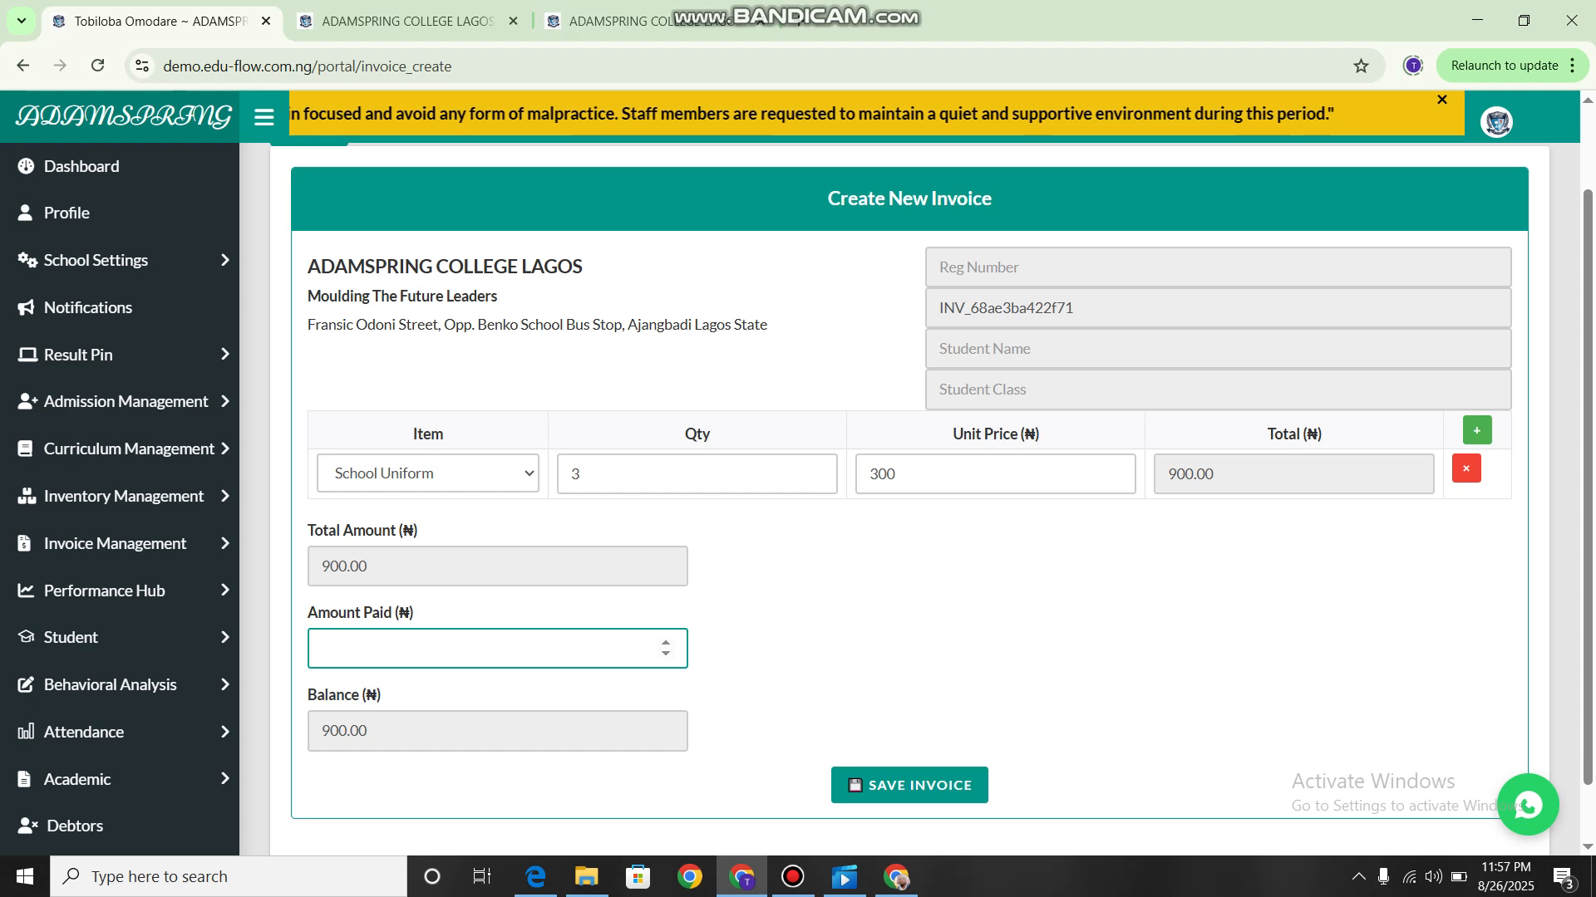
text(900)
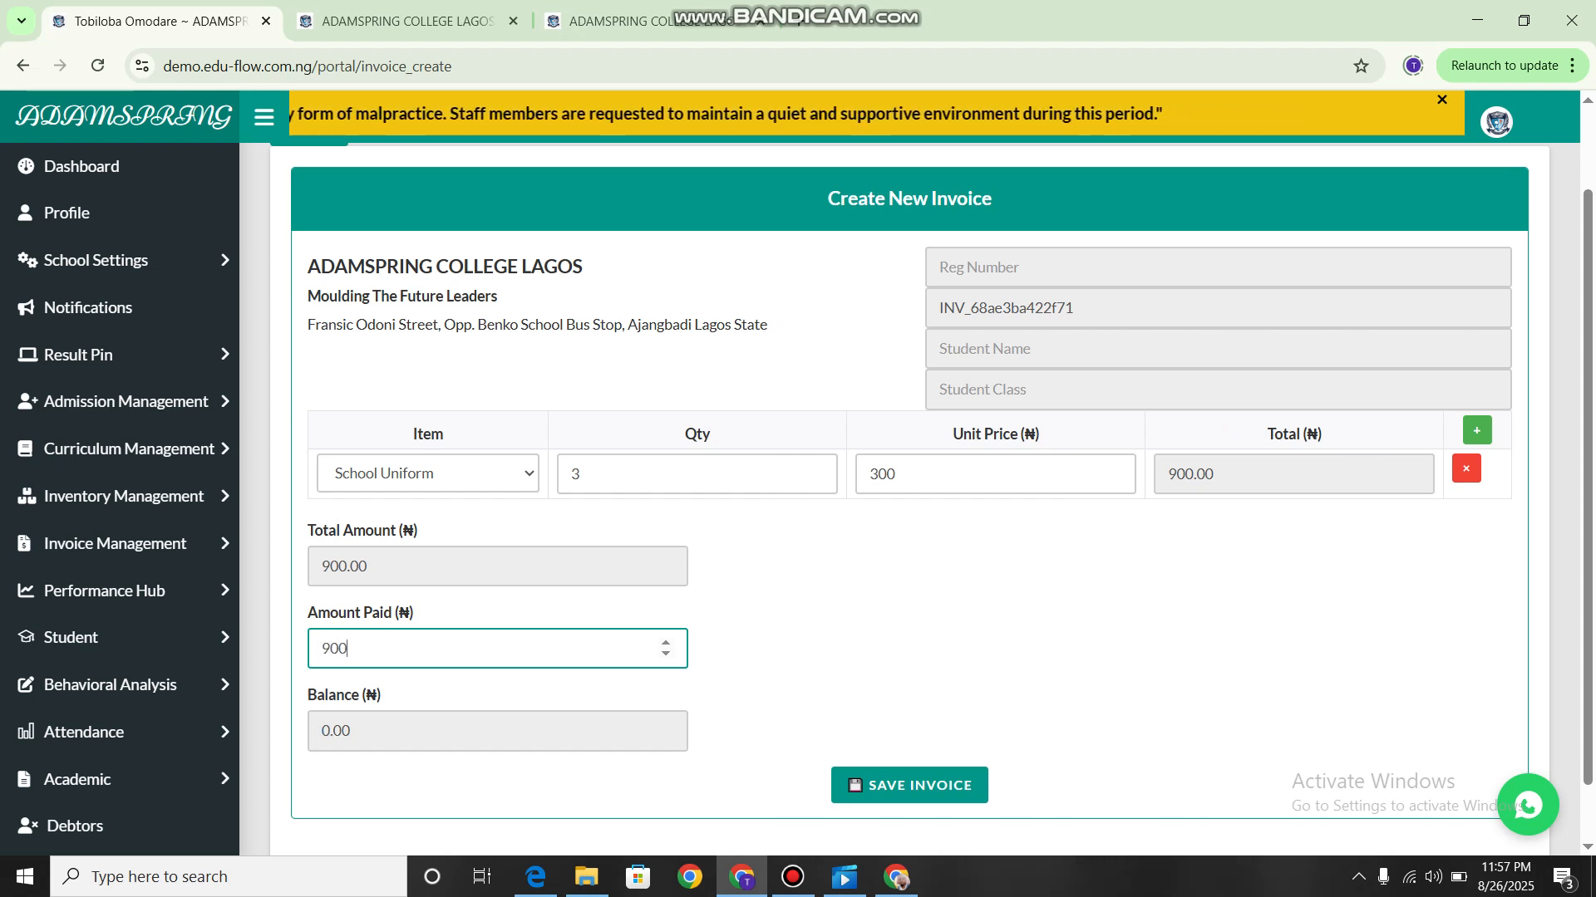
click(909, 648)
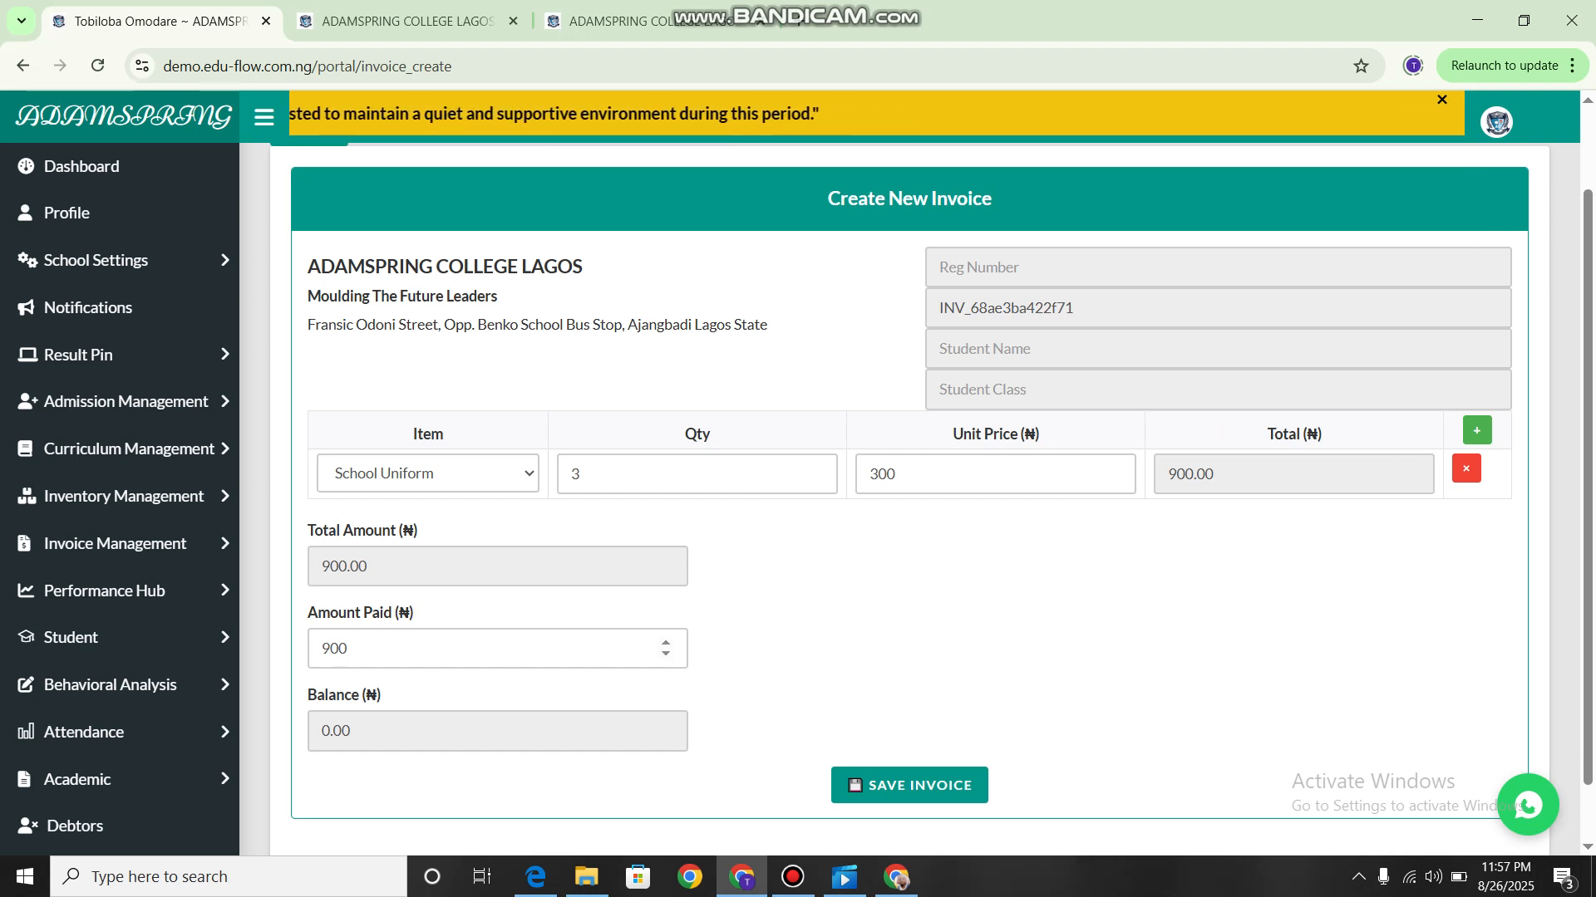
Change the amount paid to 500 and try to save the invoice without fetching a student.
double_click(335, 649)
text(500)
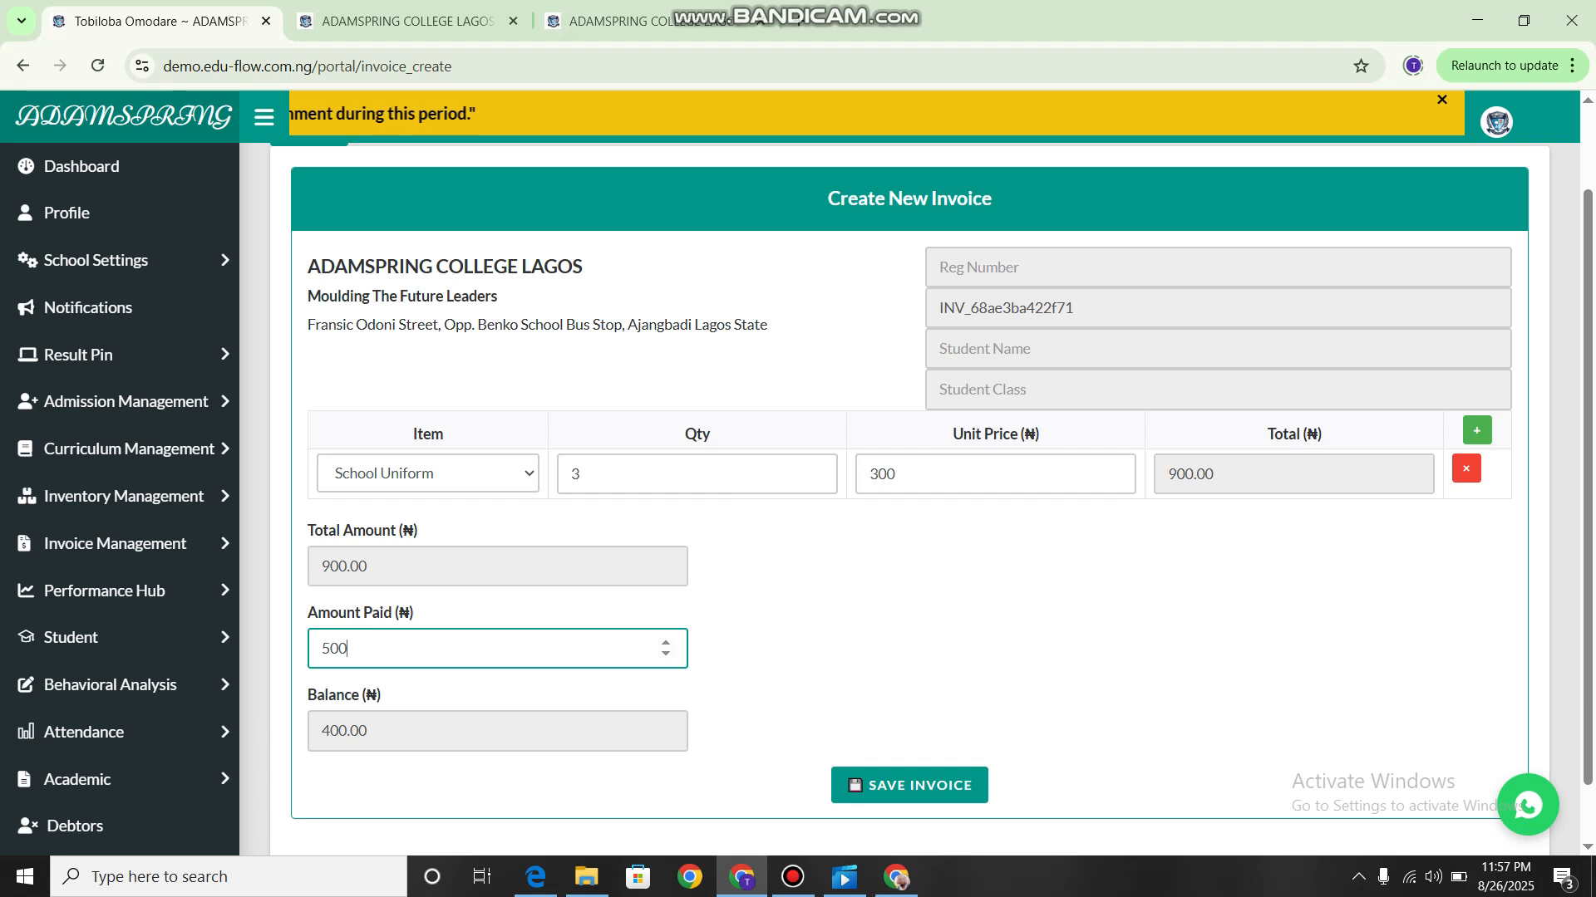
click(909, 649)
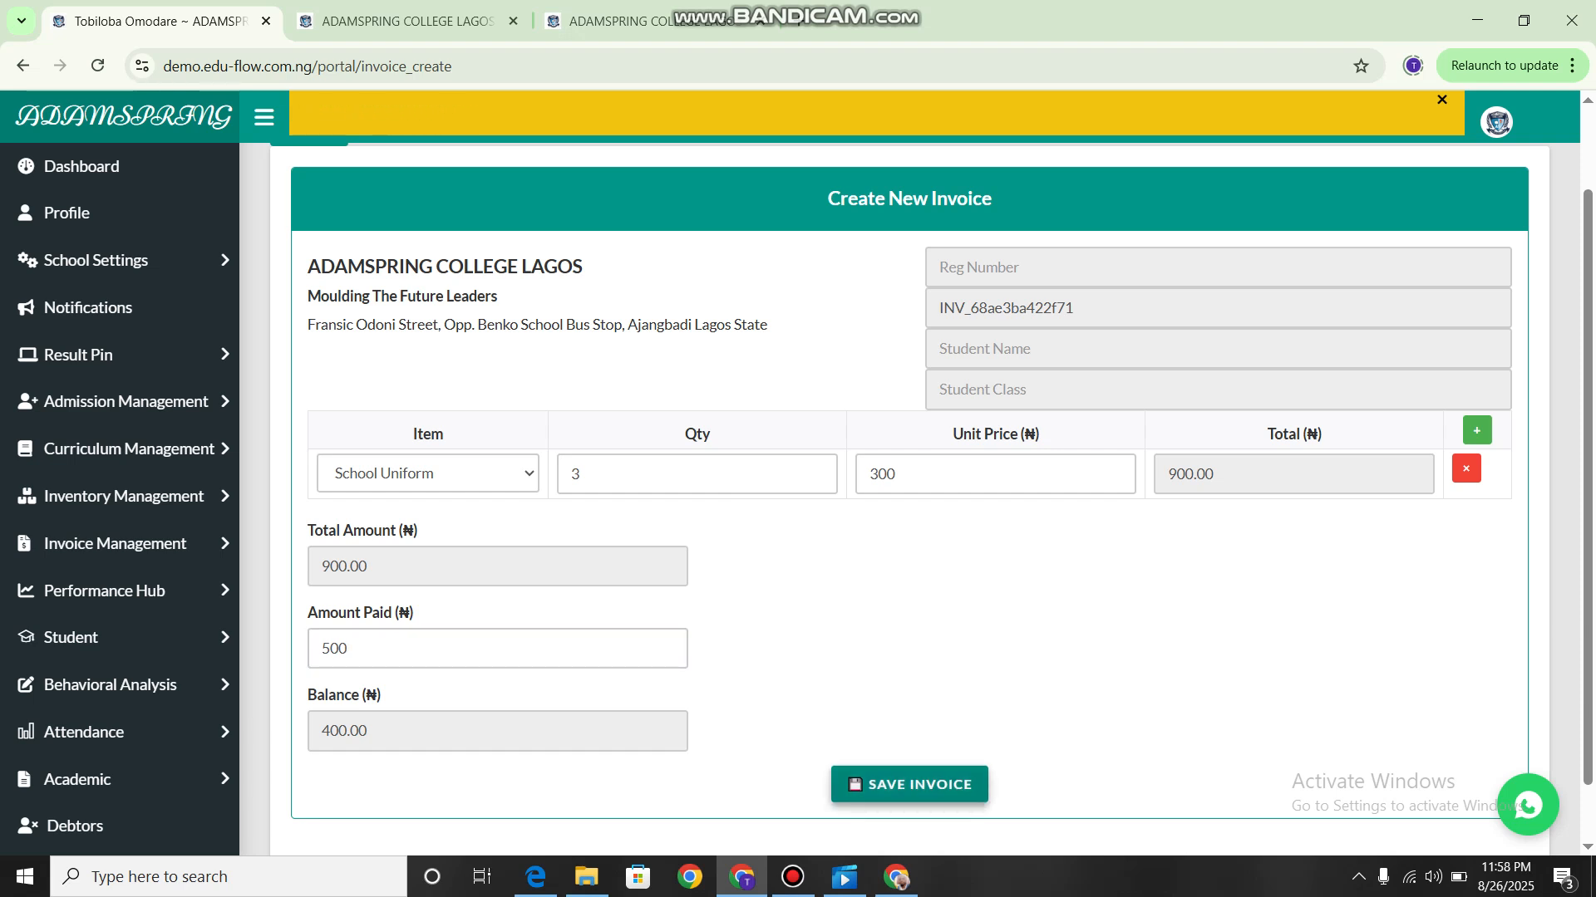
click(910, 784)
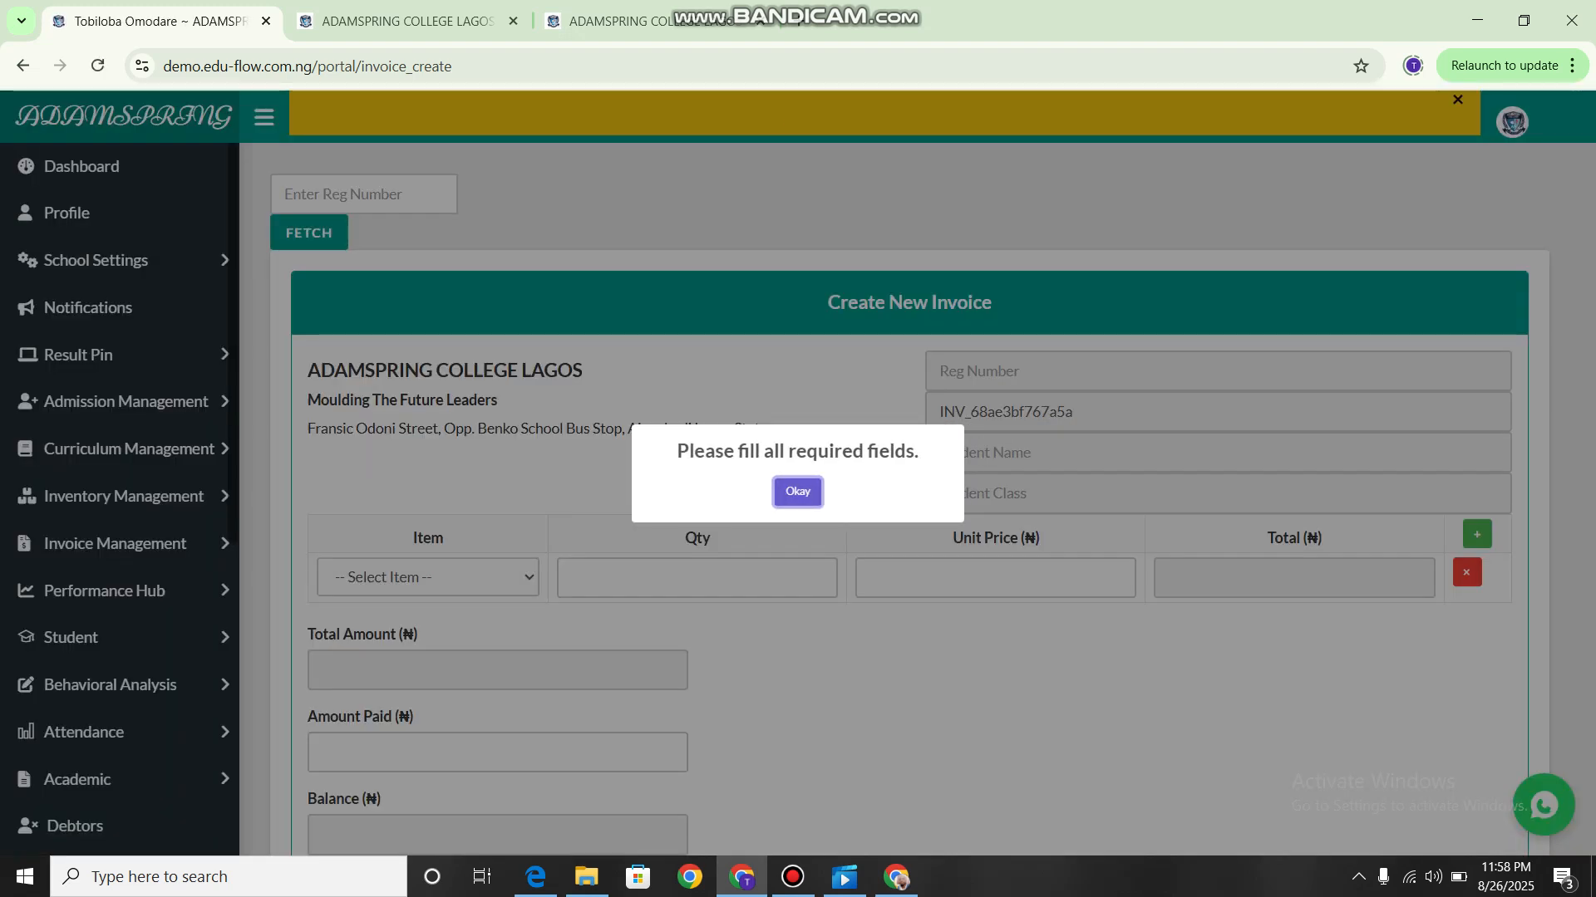
key(Return)
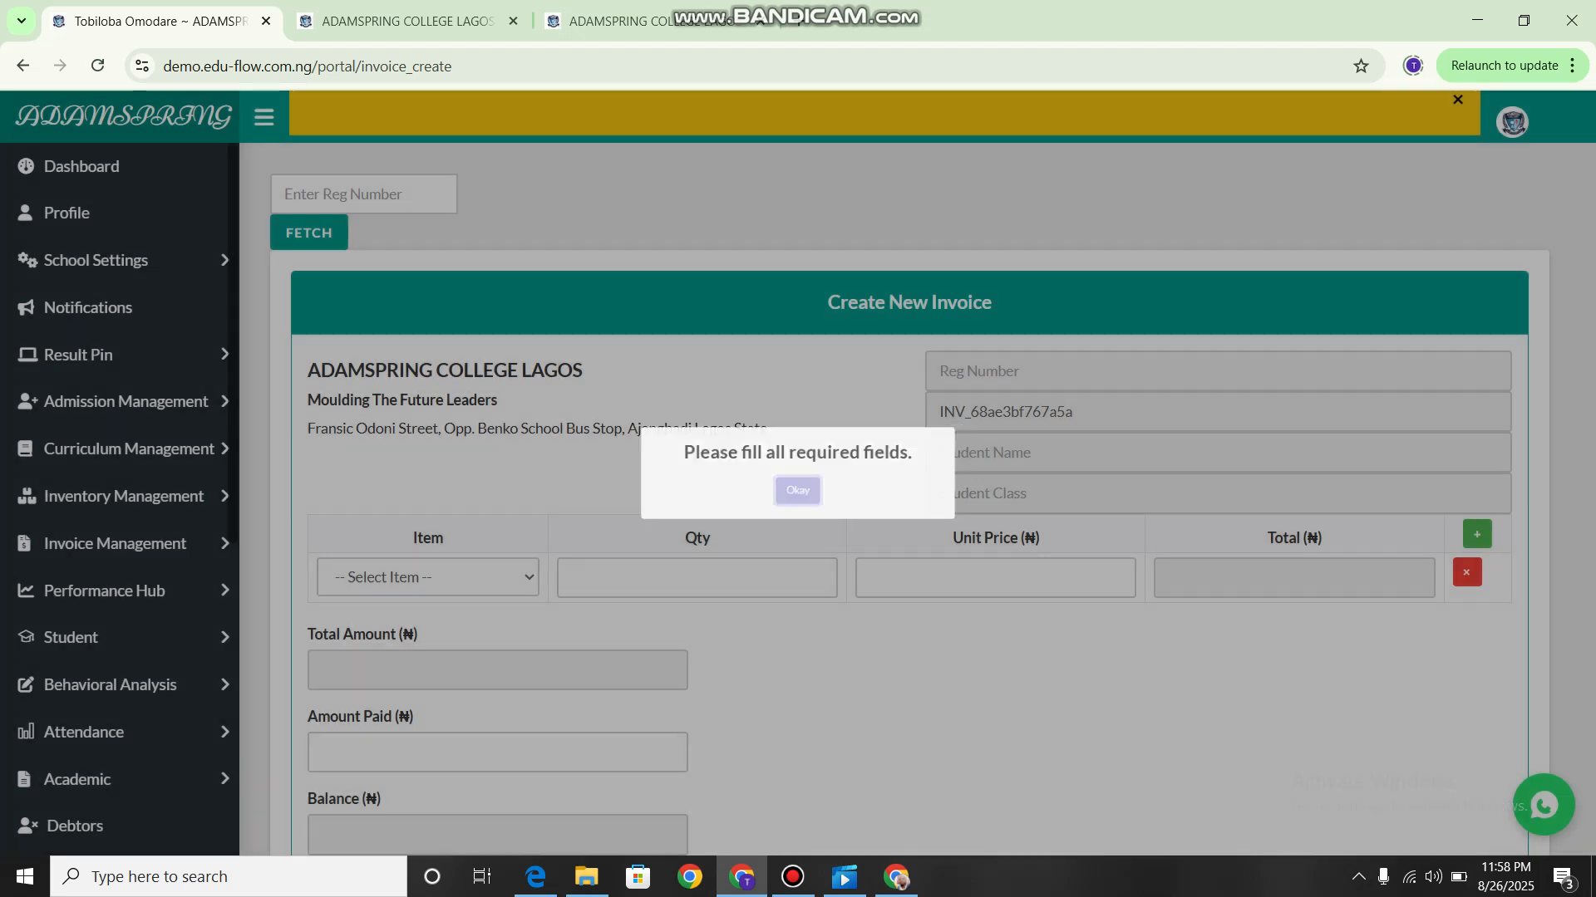
scroll(914, 499, down, 2)
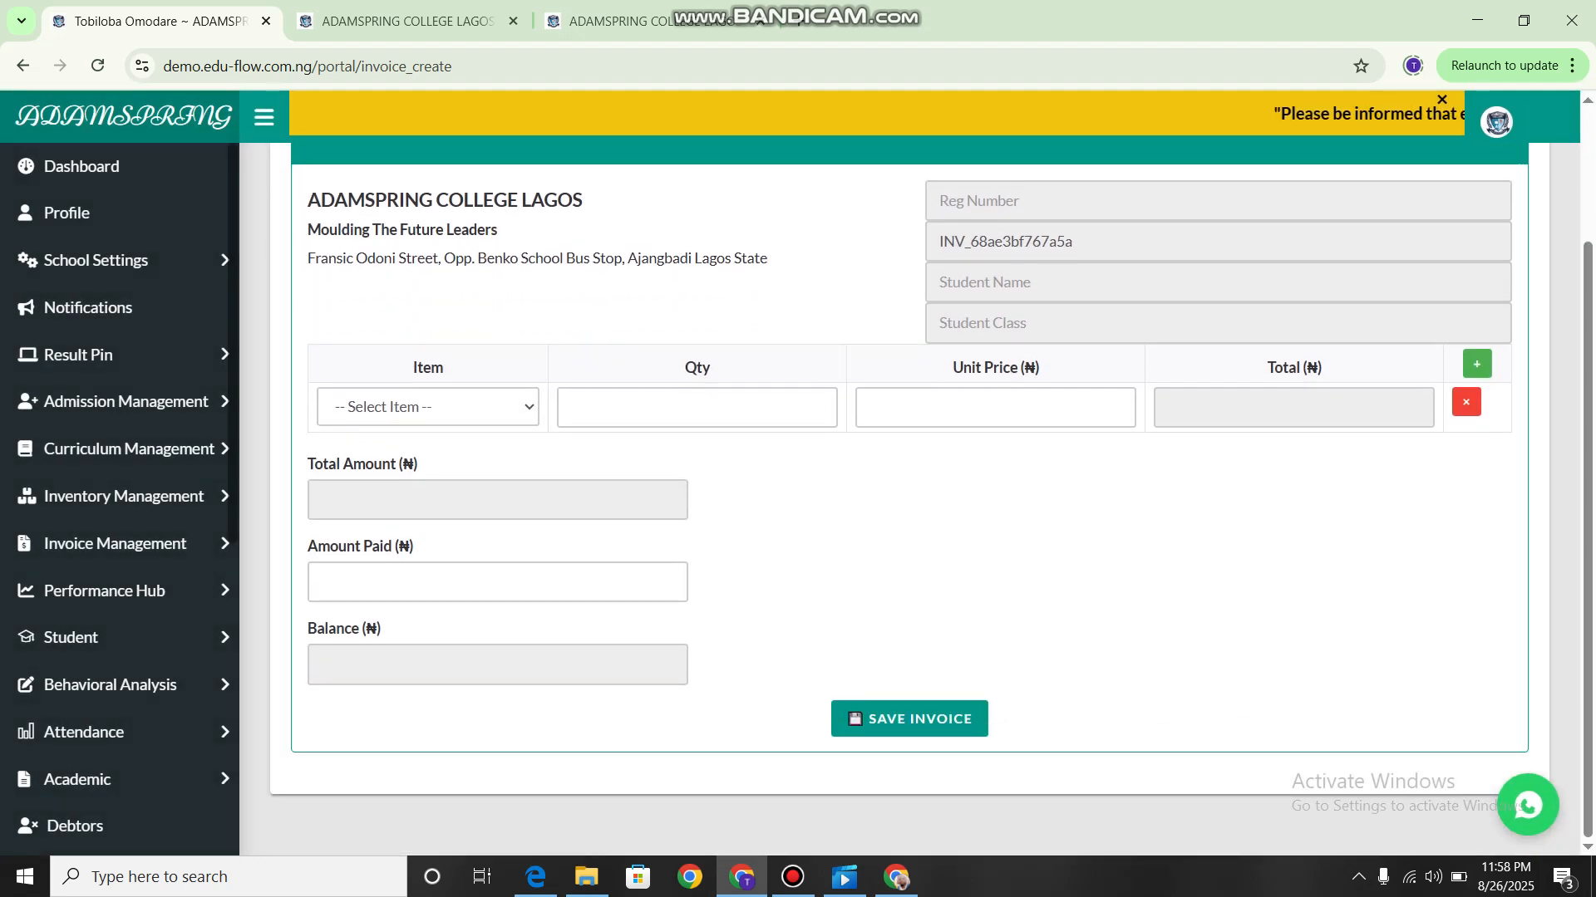
click(428, 406)
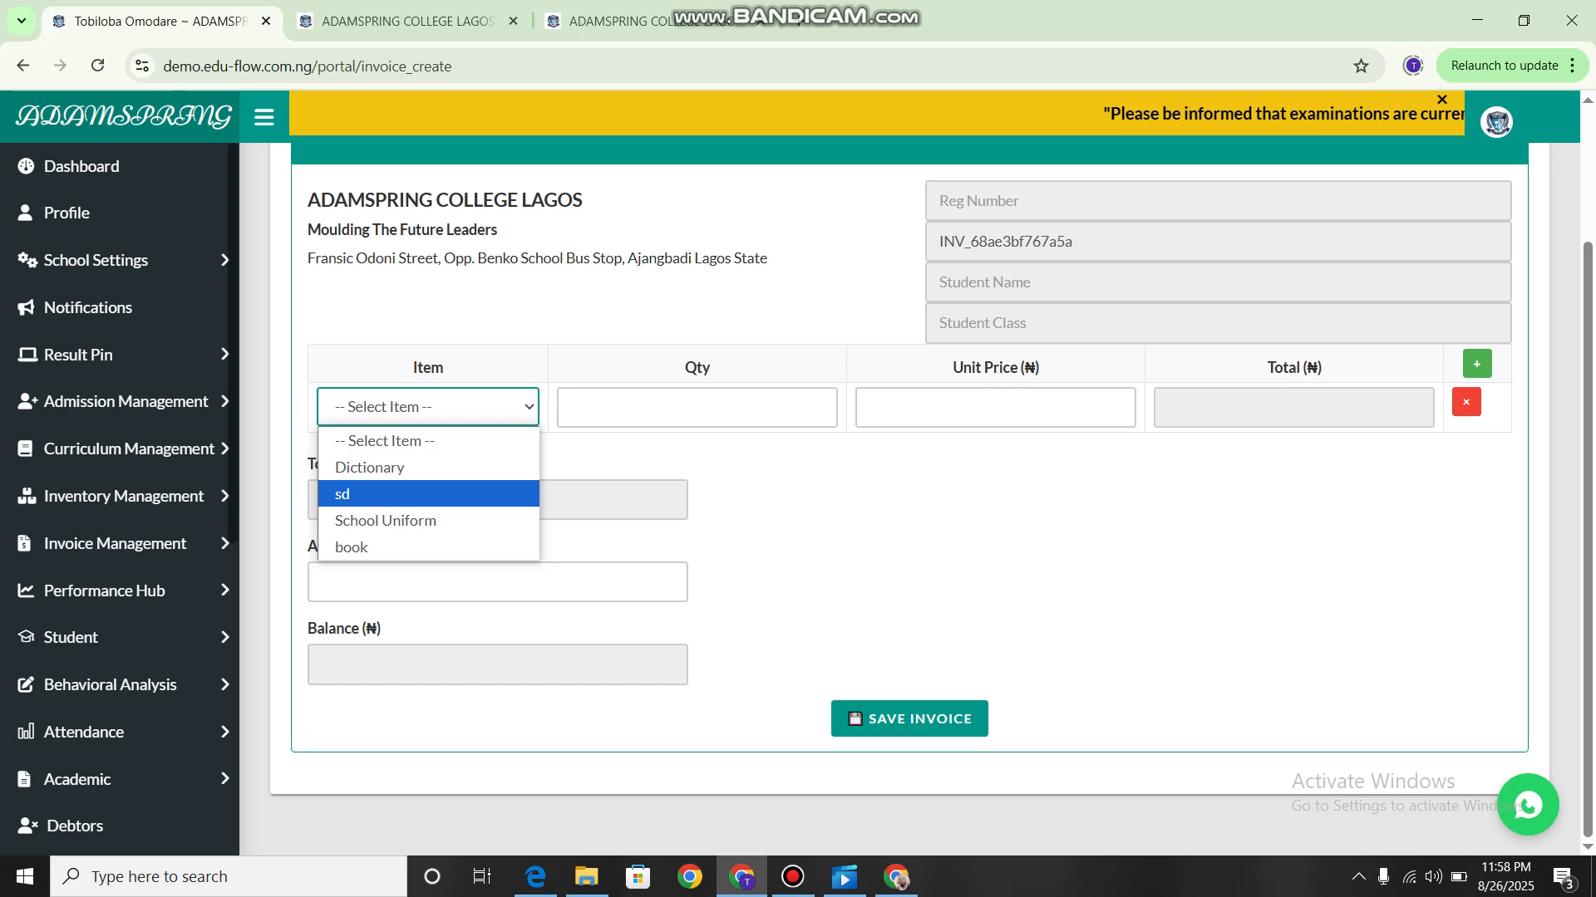
click(428, 521)
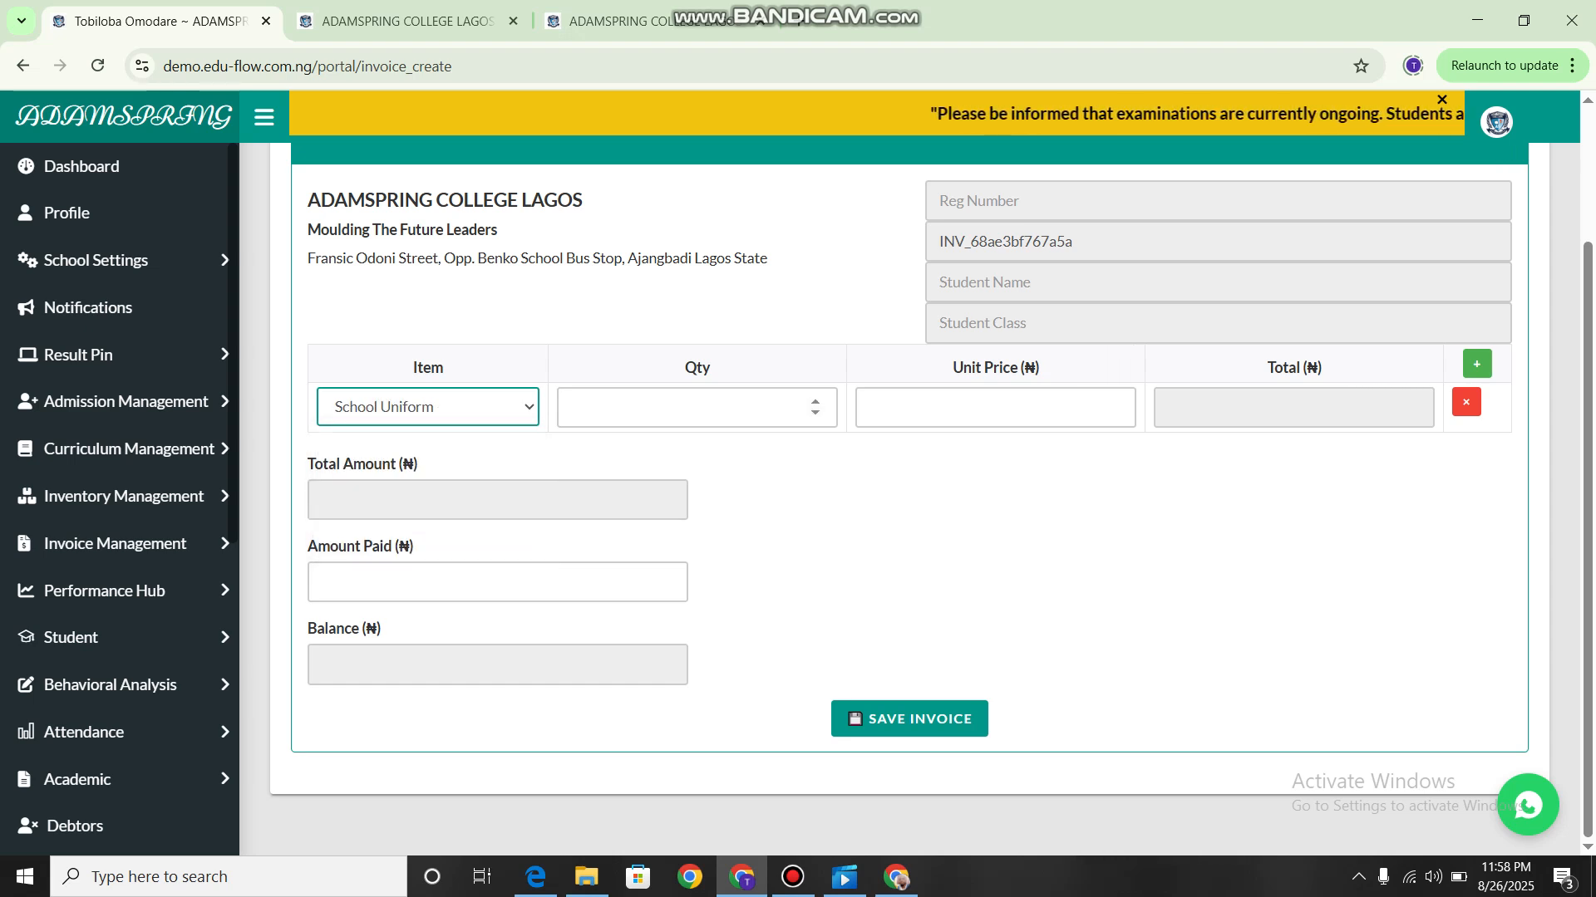
click(696, 407)
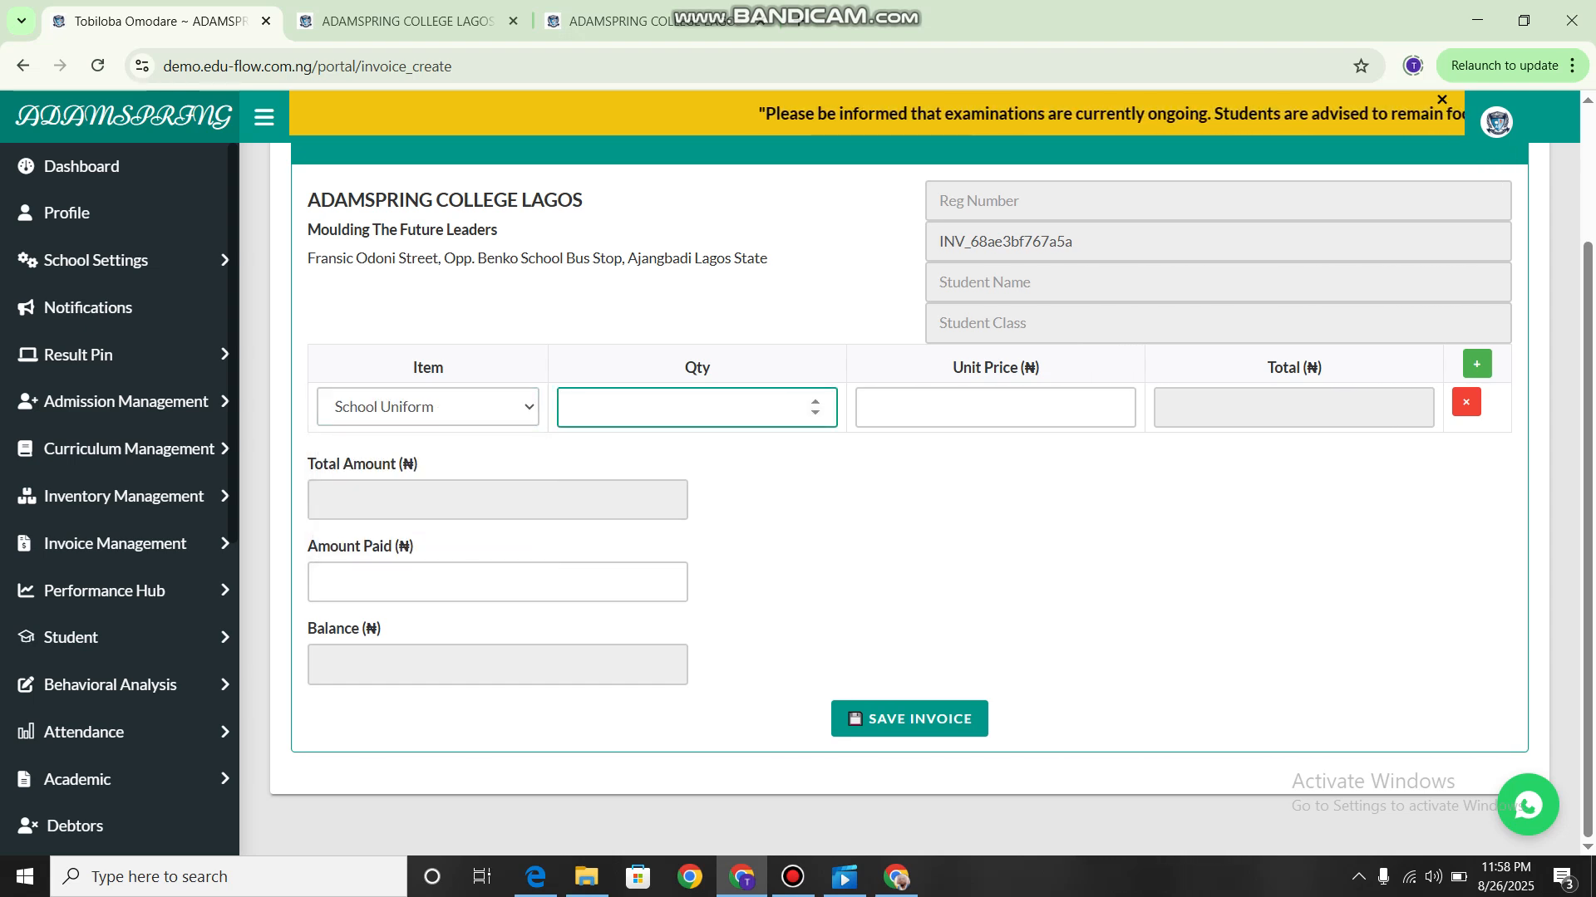
text(3)
click(995, 407)
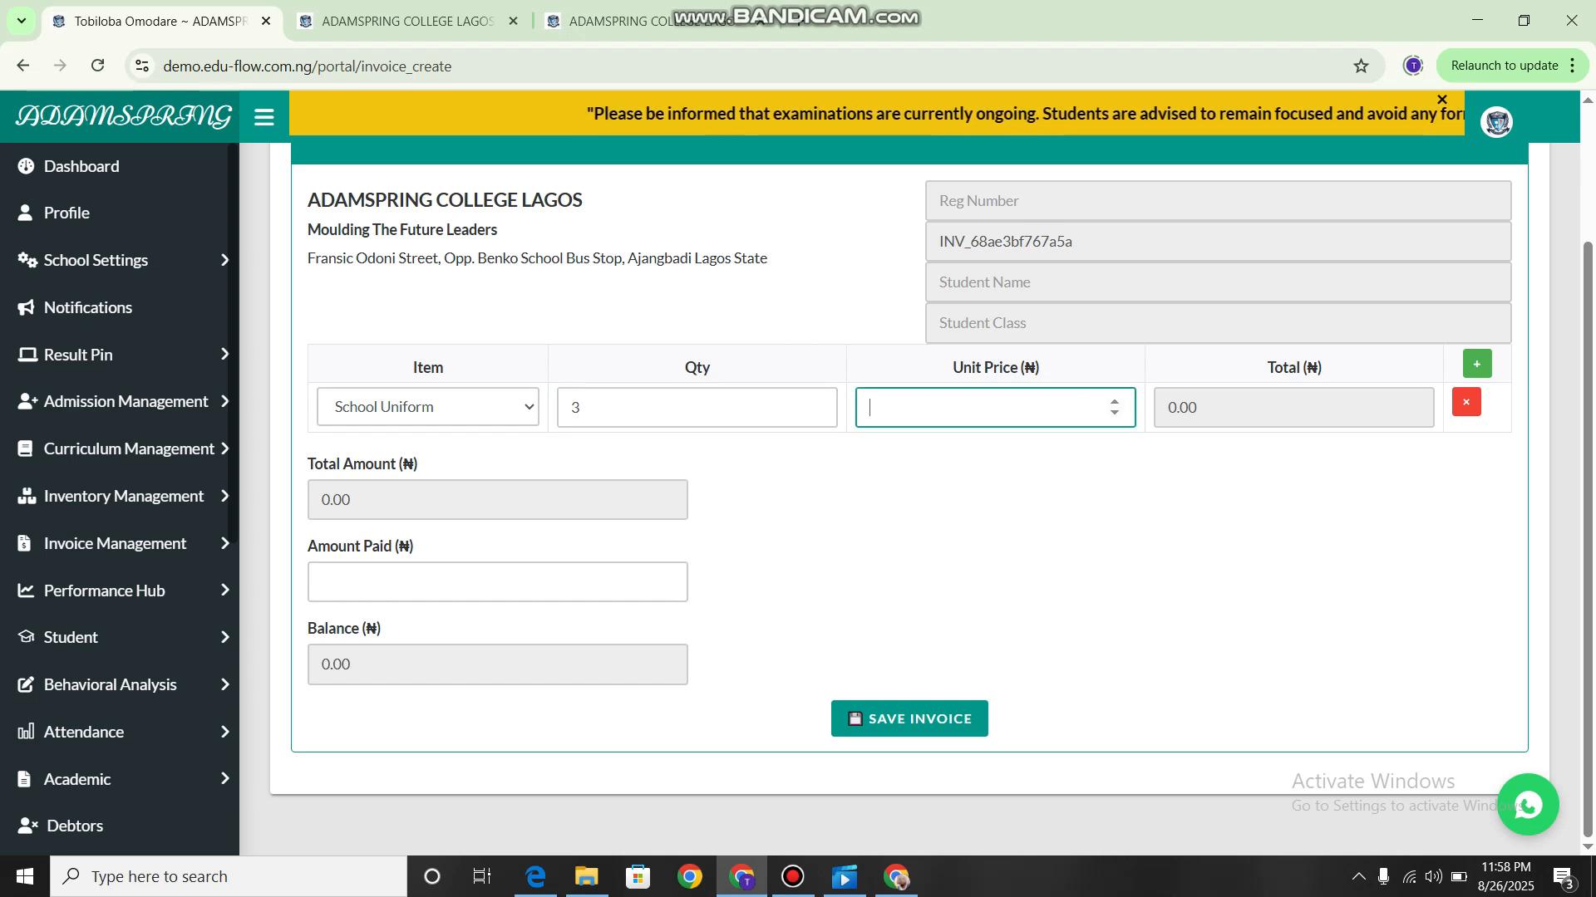
Enter the student's registration number above the invoice form and fetch the student's details into it.
scroll(914, 499, up, 2)
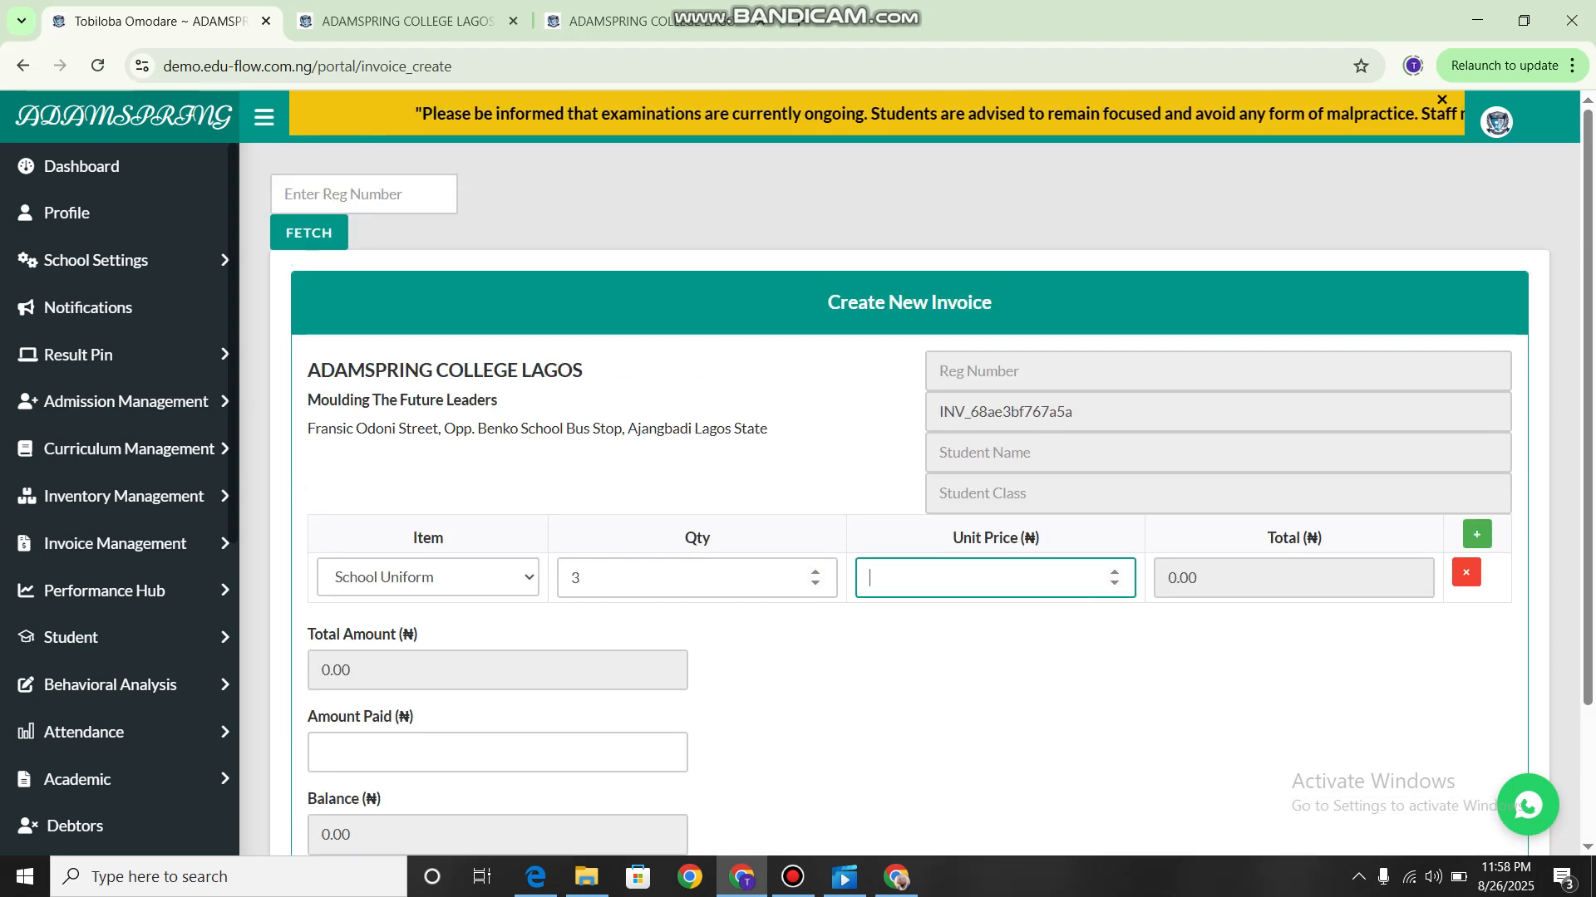
click(363, 194)
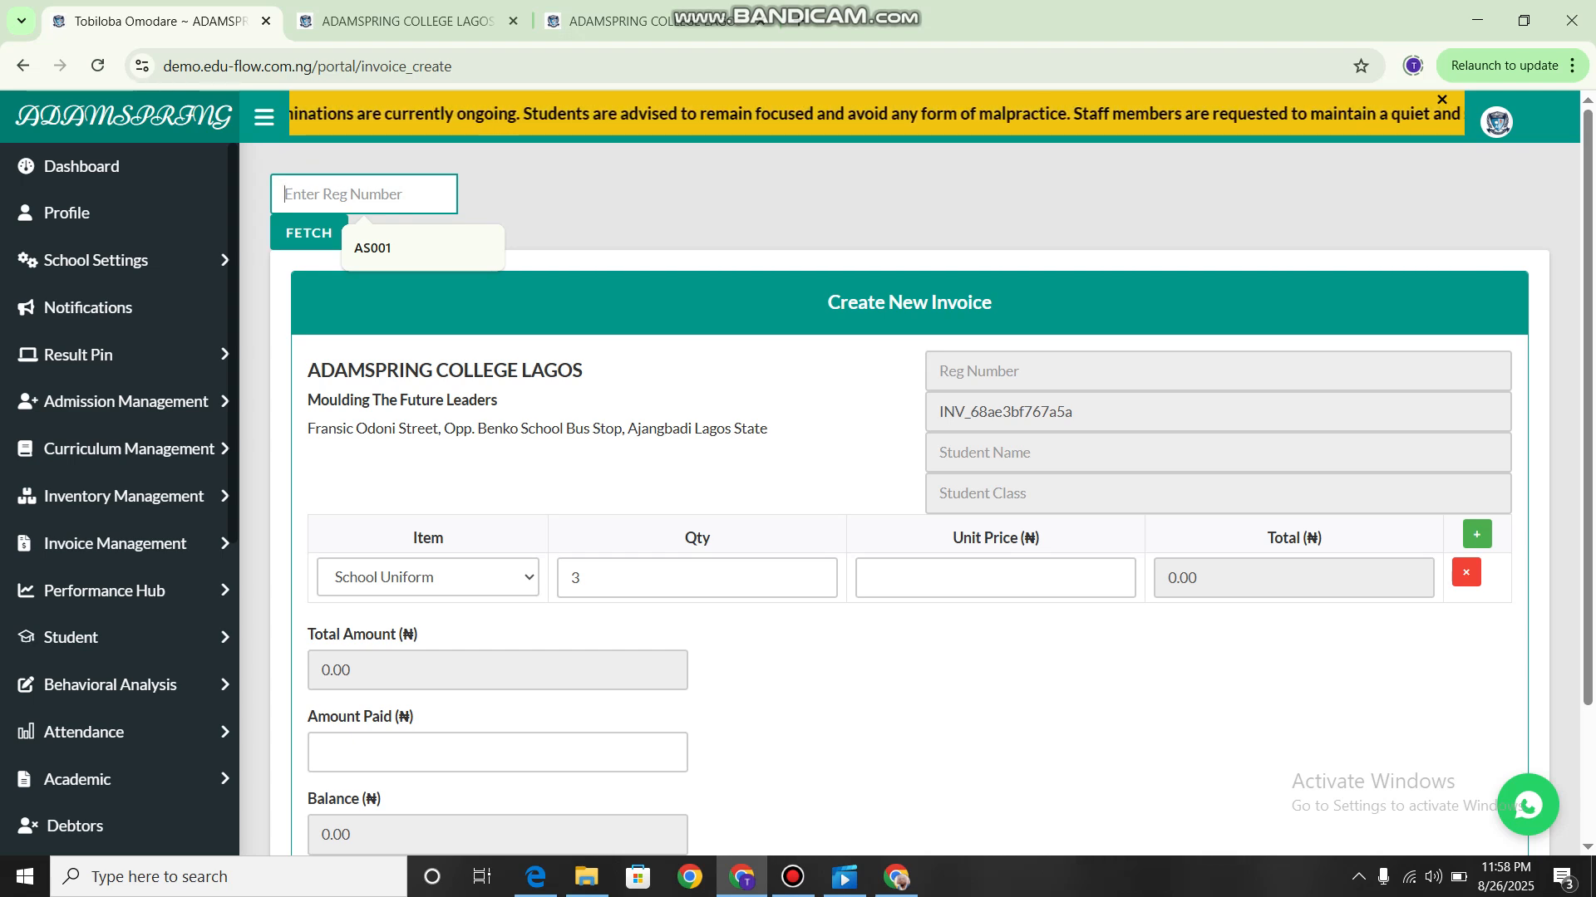
text(ASC/)
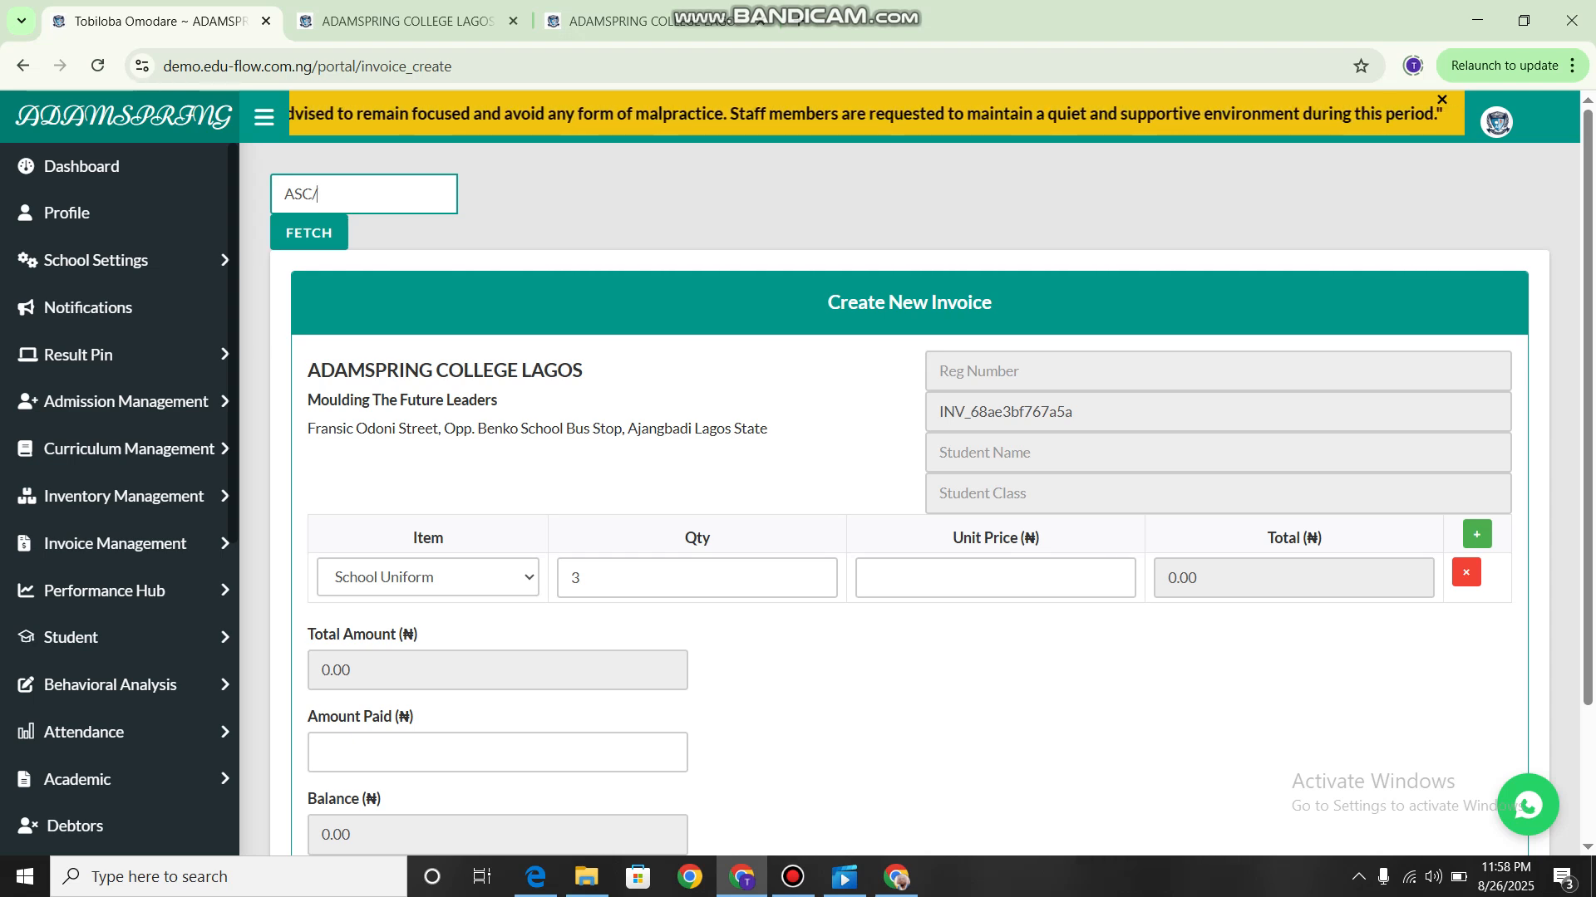
text(021)
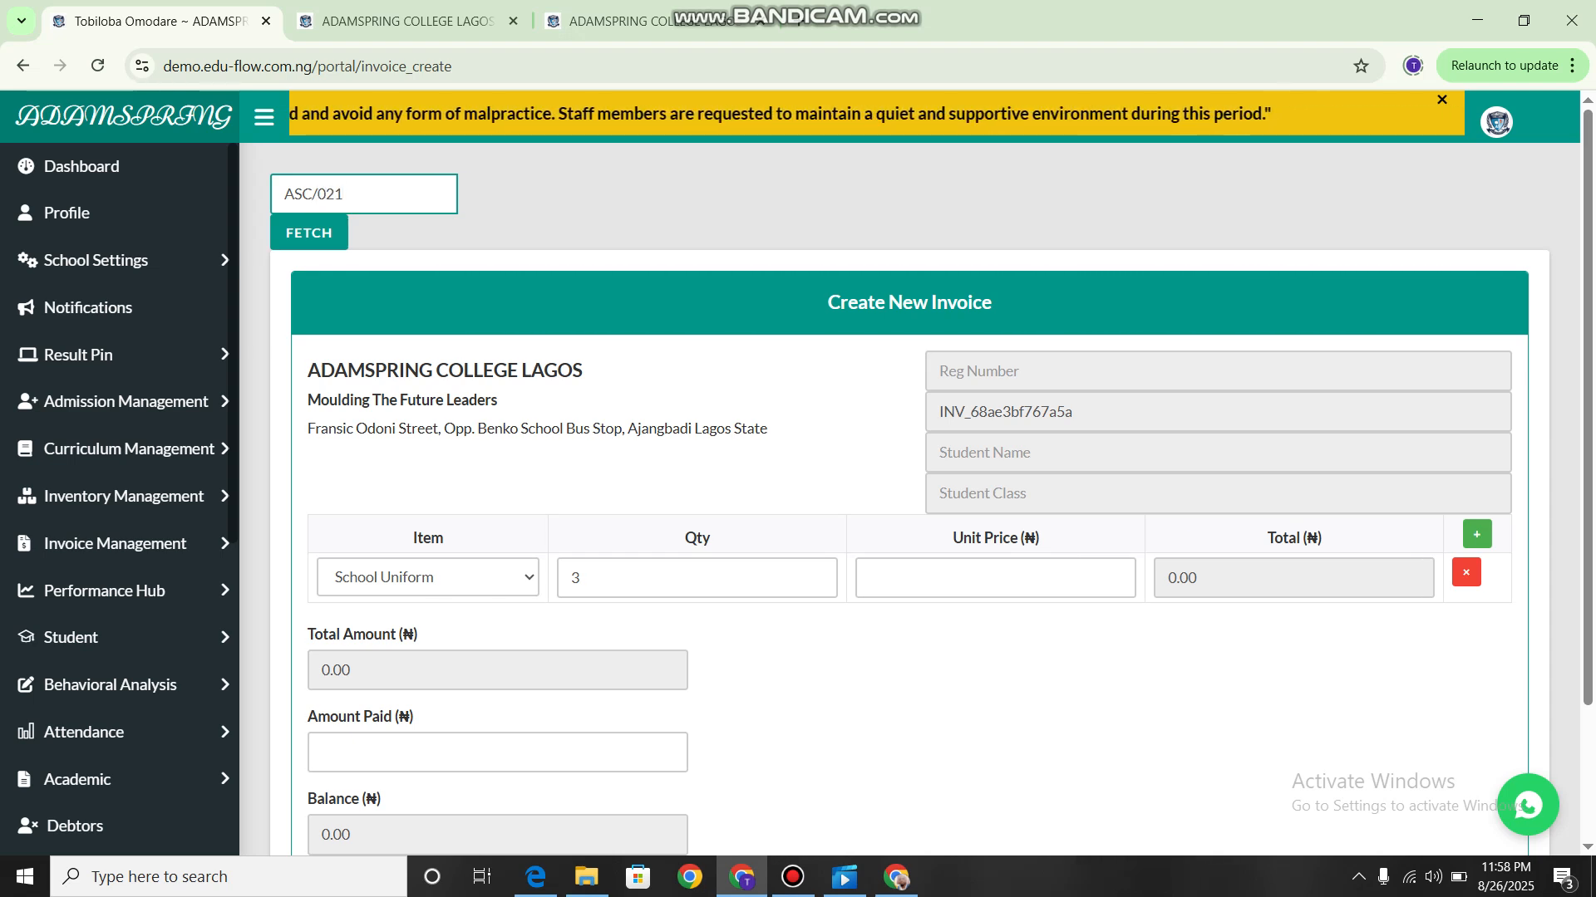
key(BackSpace)
key(BackSpace)
key(BackSpace)
text(2)
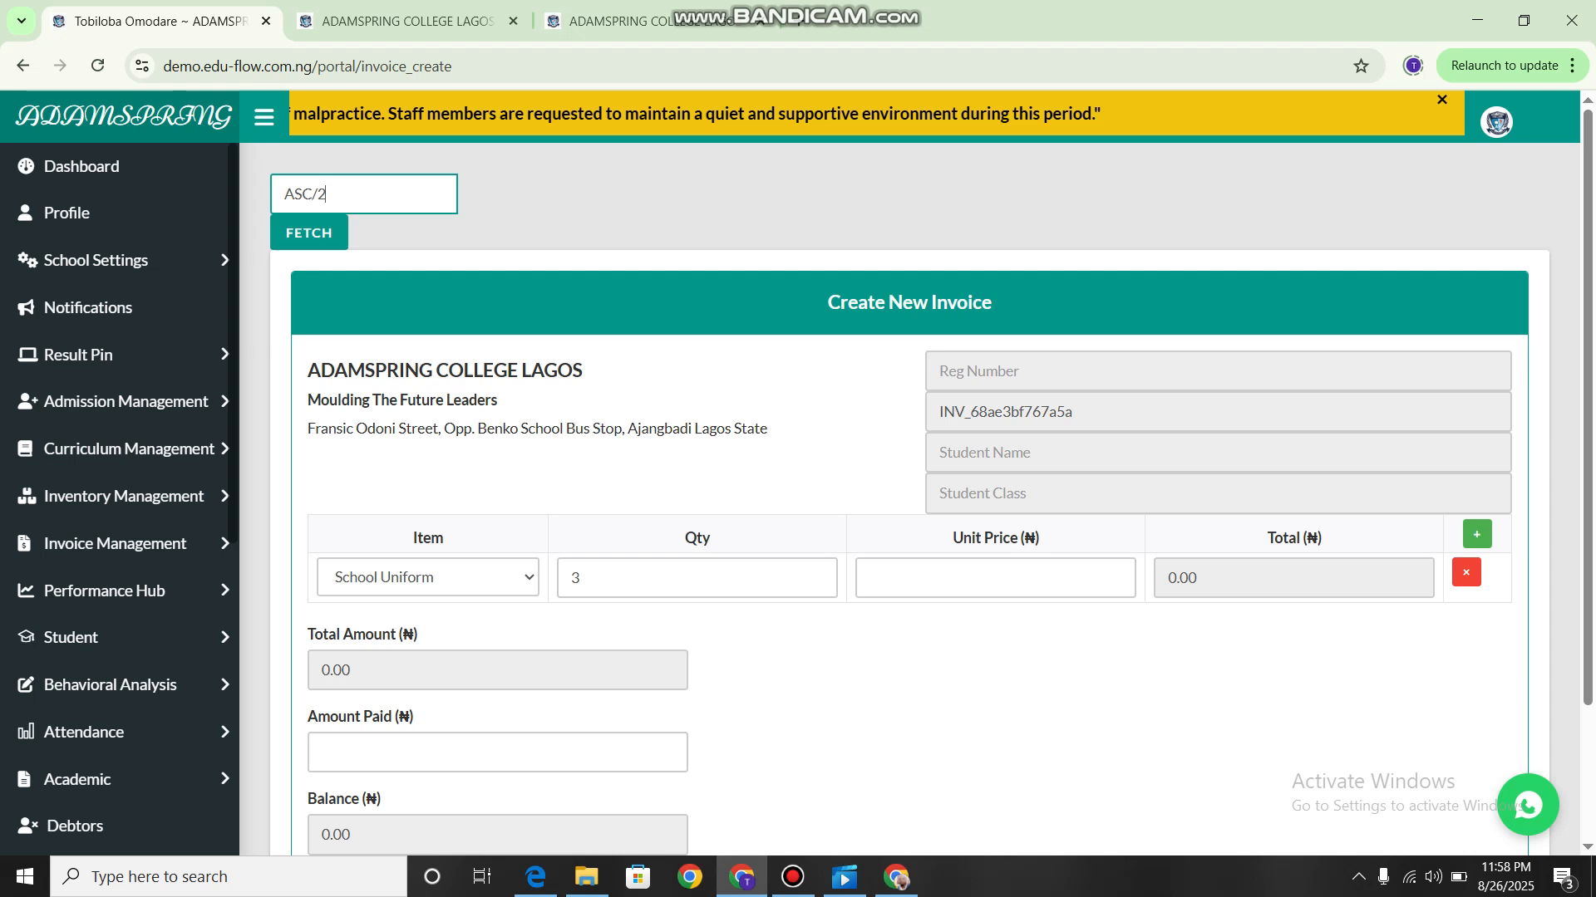
text(1/)
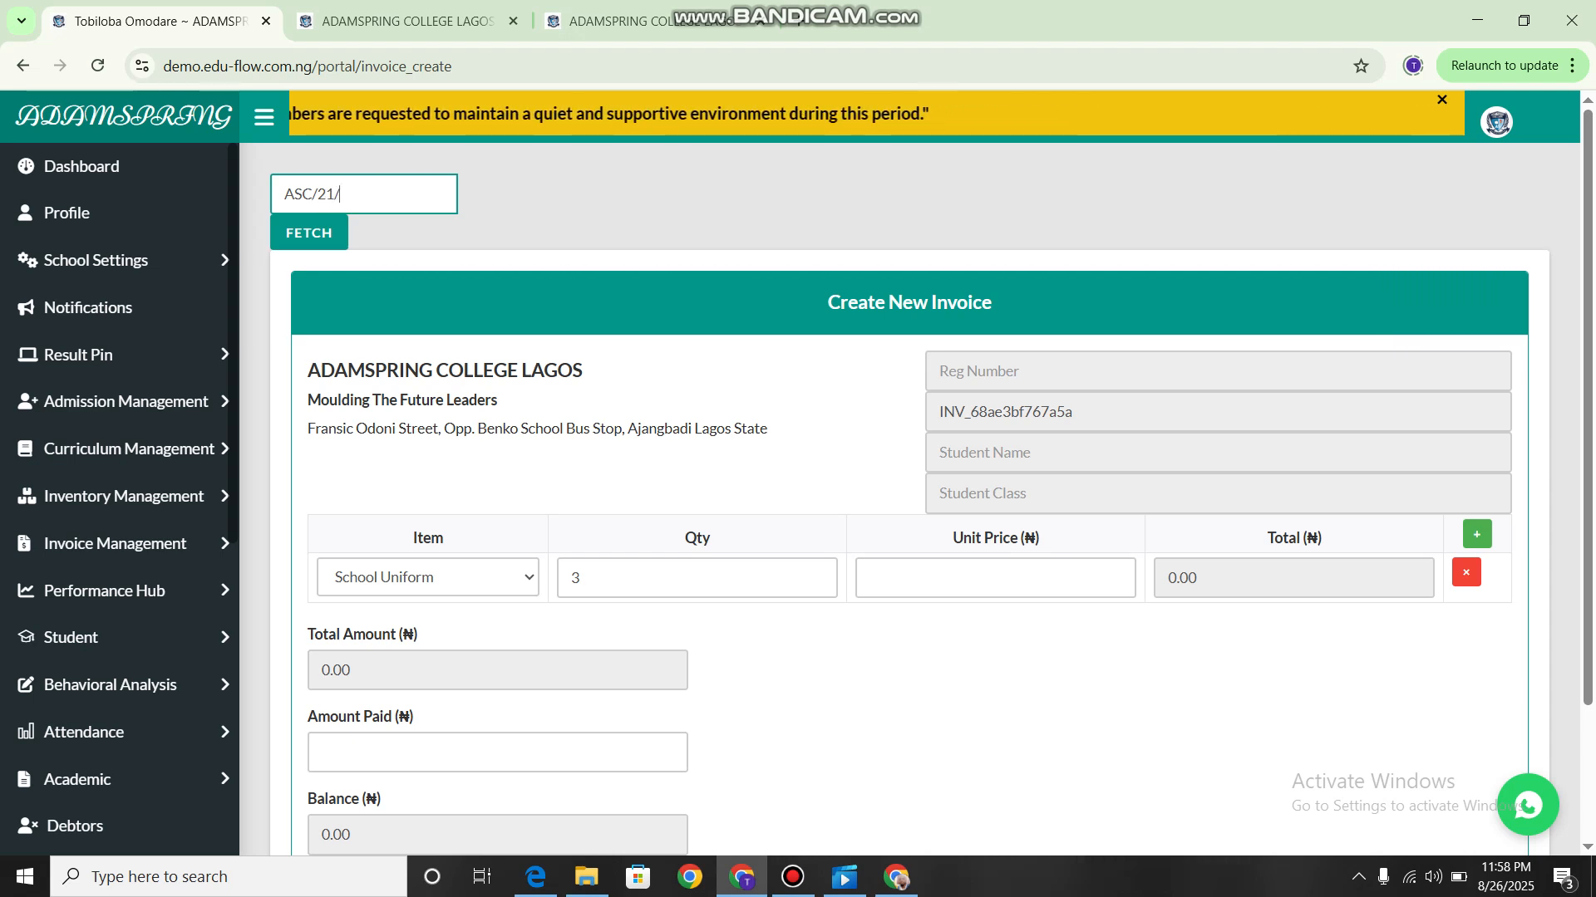
text(0)
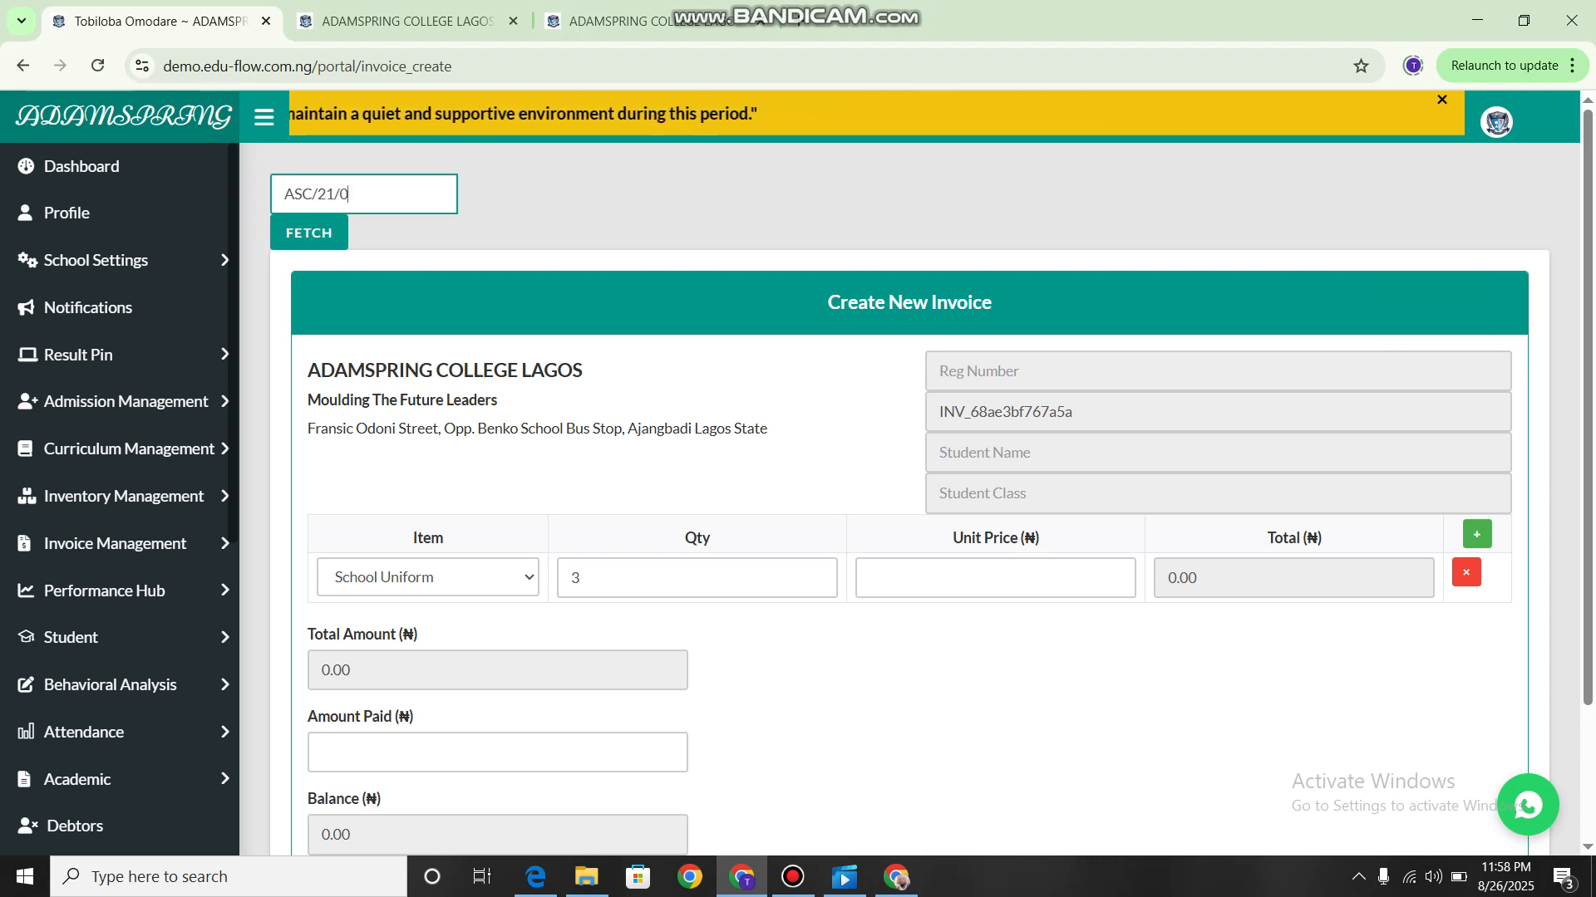
text(3)
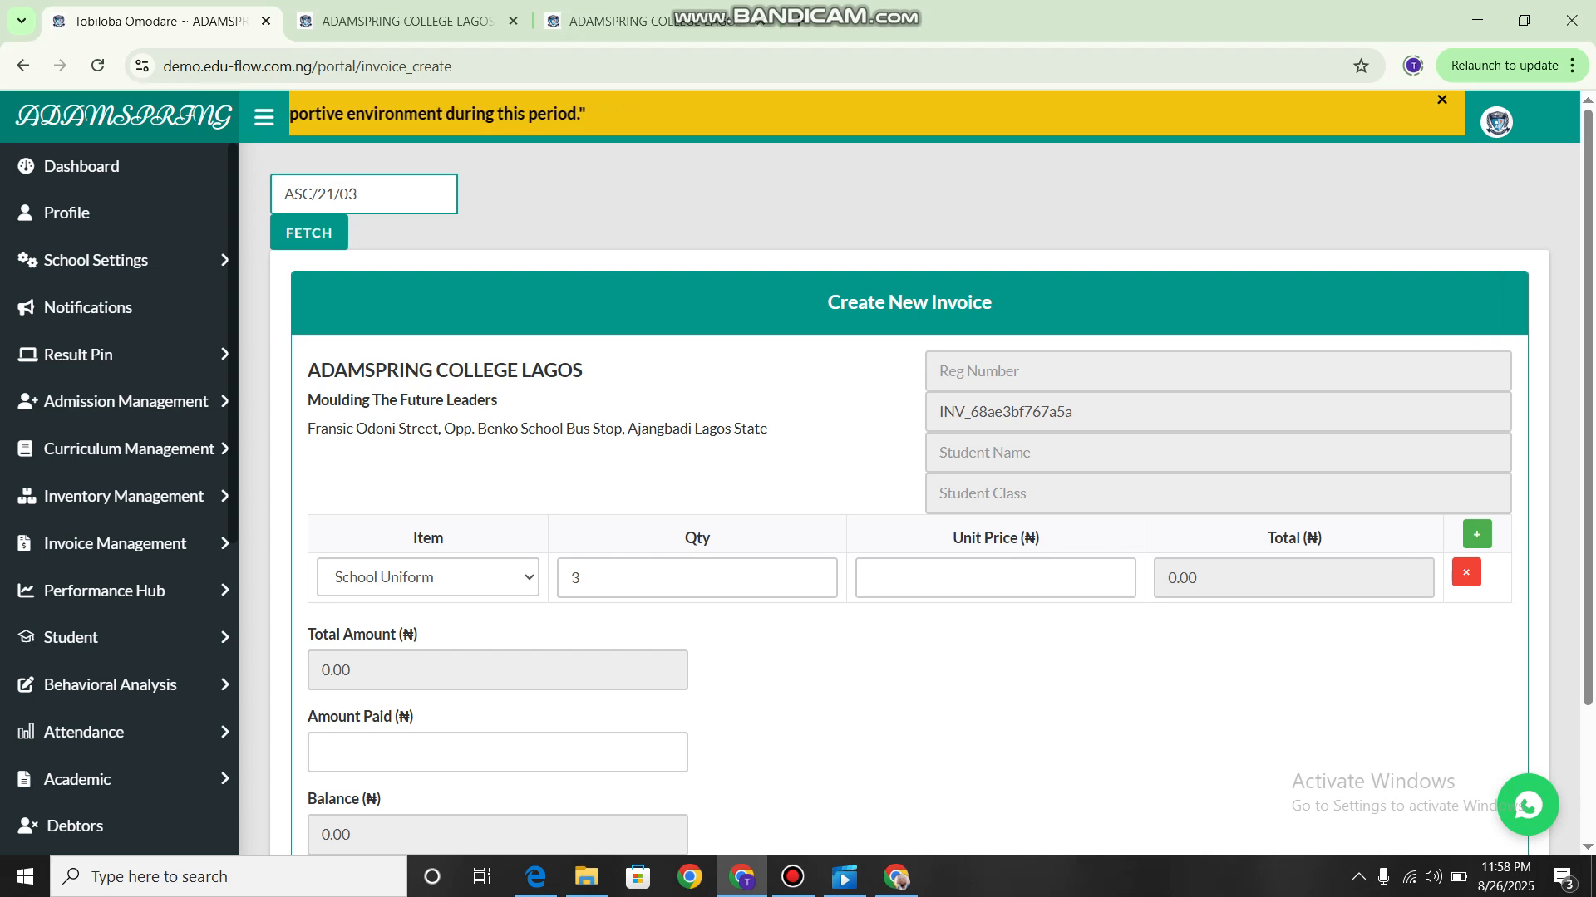
text(0)
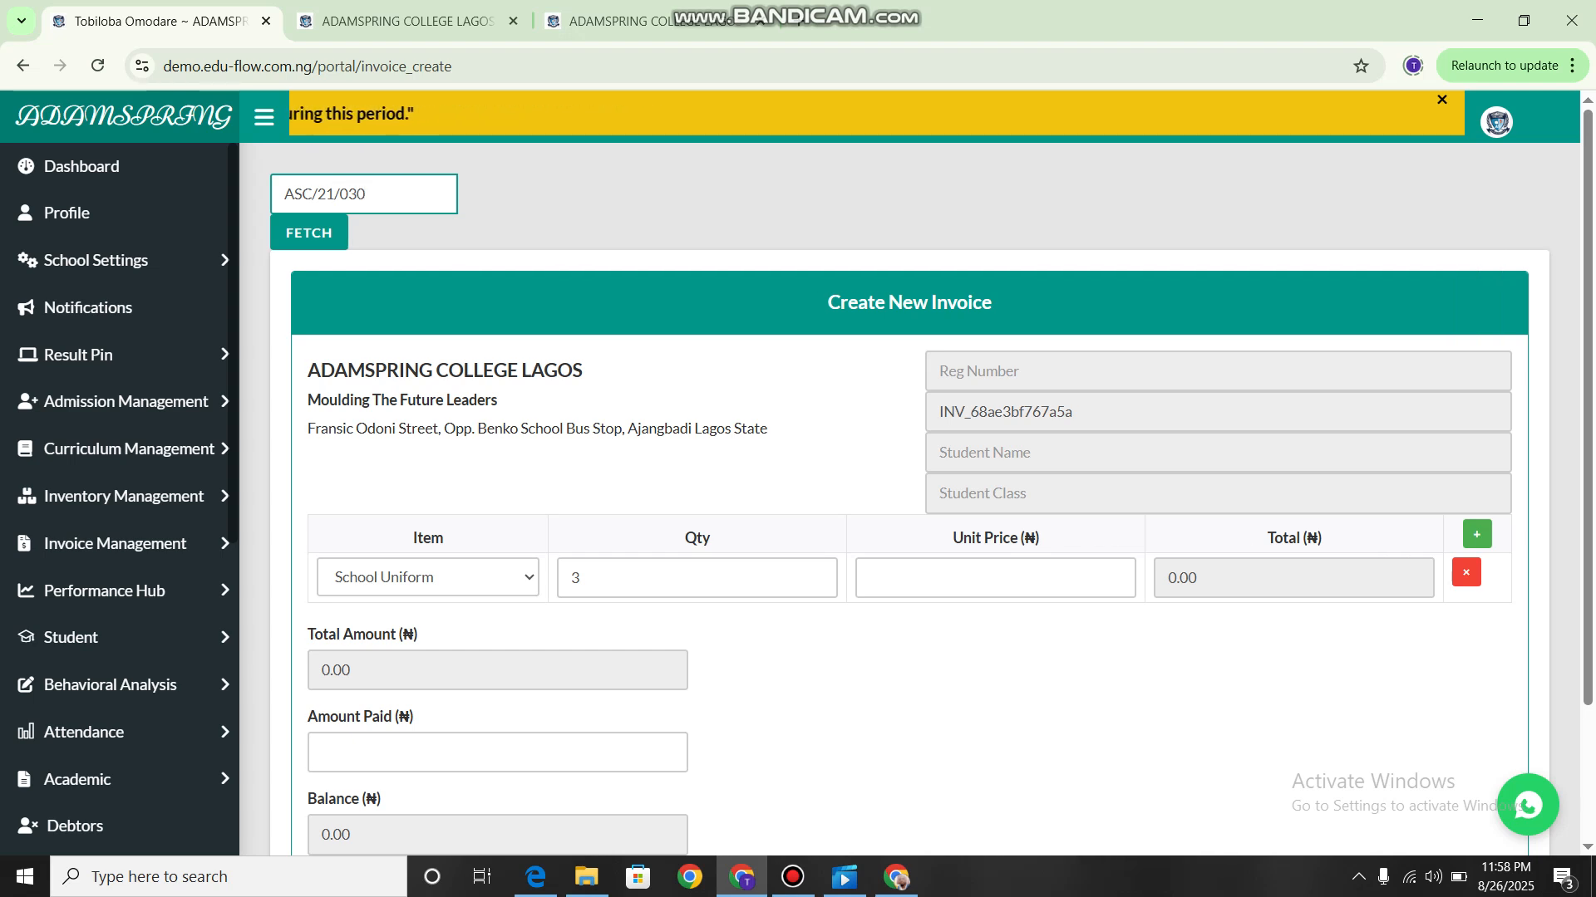
click(310, 233)
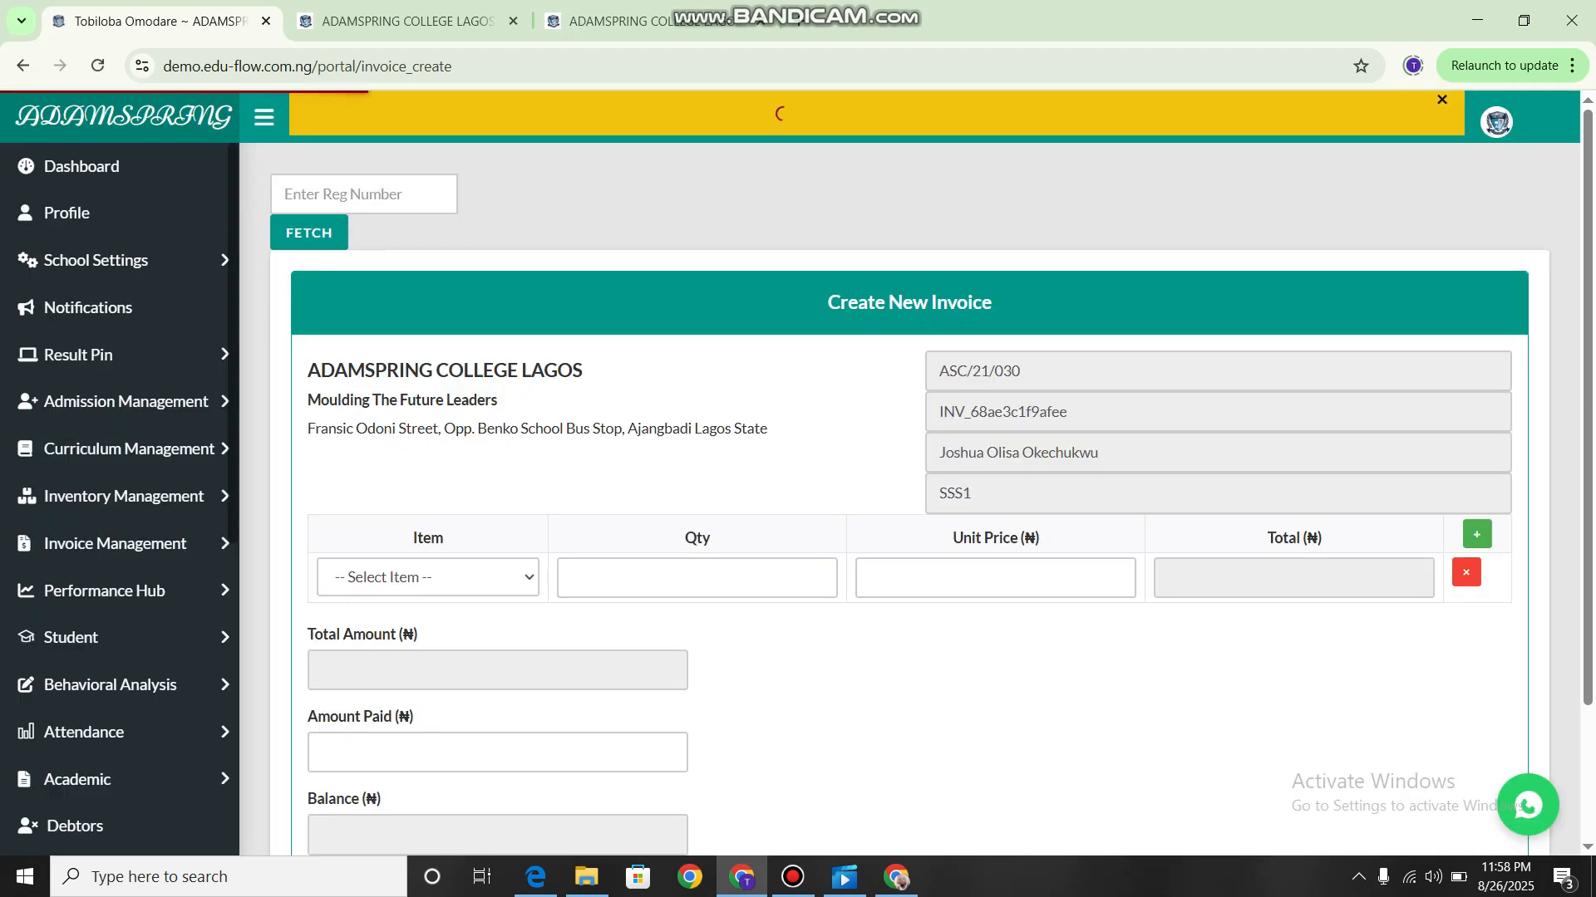
Fill the first invoice row with School Uniform, a quantity of 3 and a unit price of 300.
scroll(915, 499, down, 1)
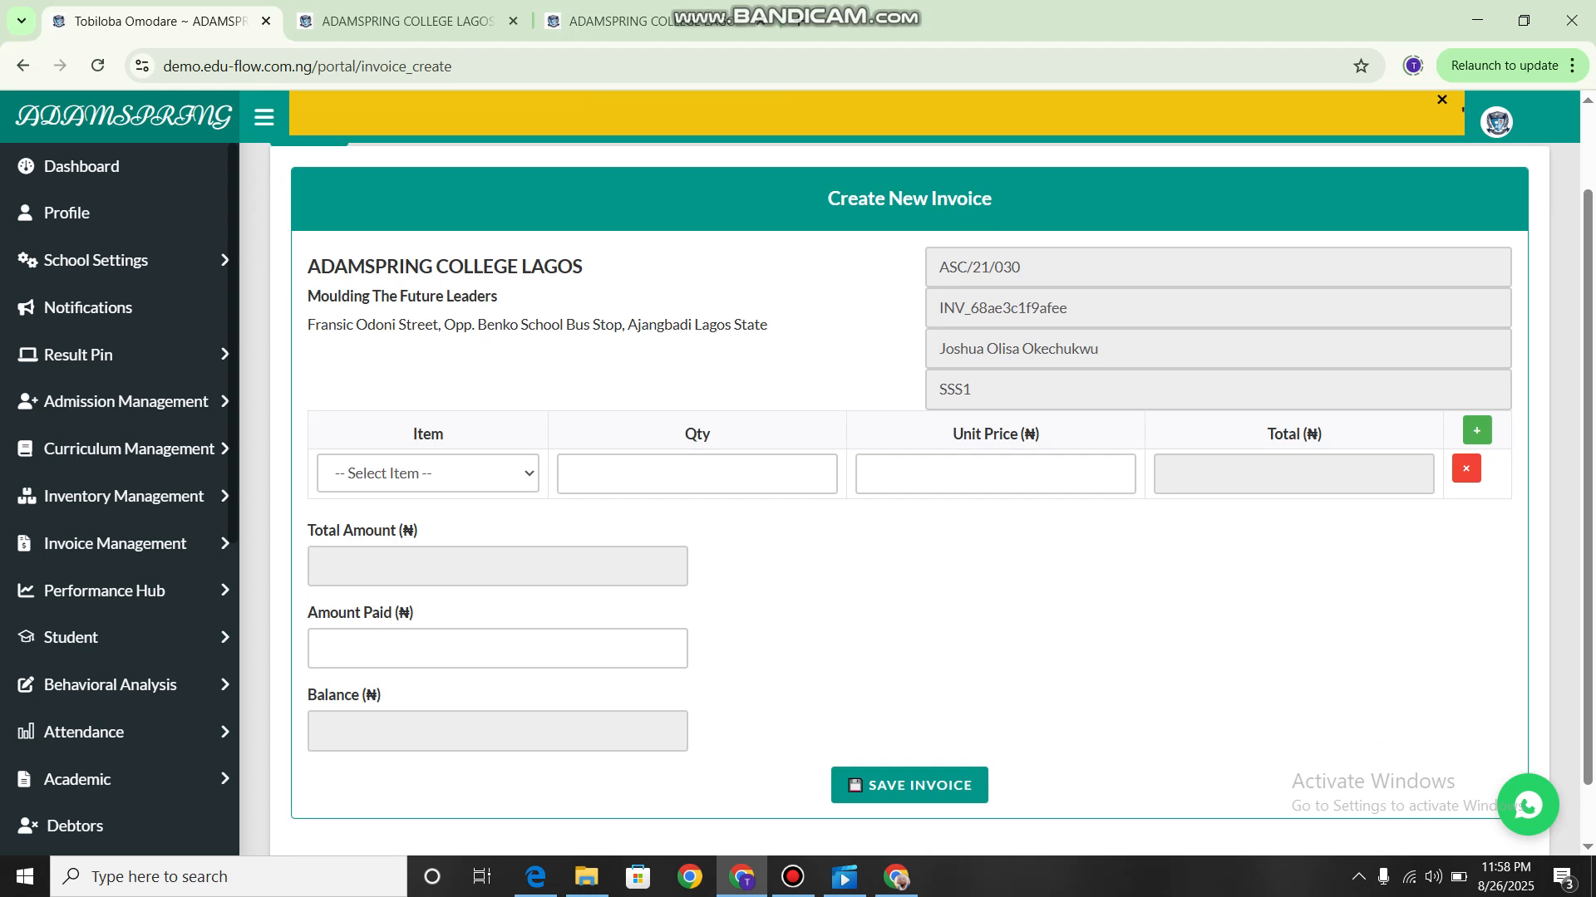
click(428, 473)
click(386, 586)
click(696, 474)
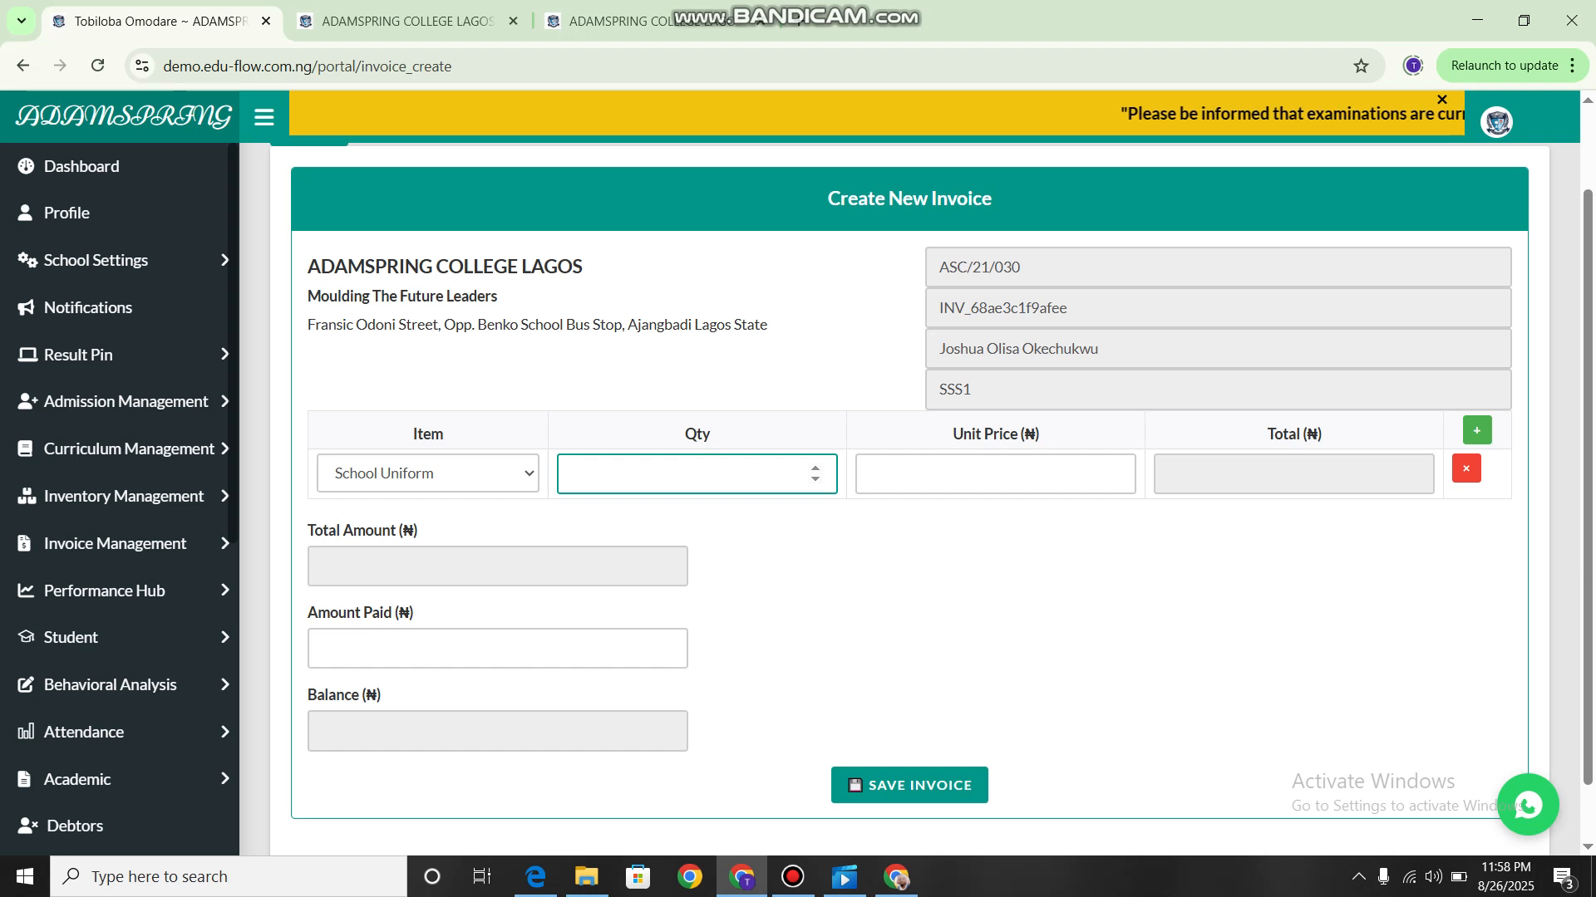
text(3)
key(Tab)
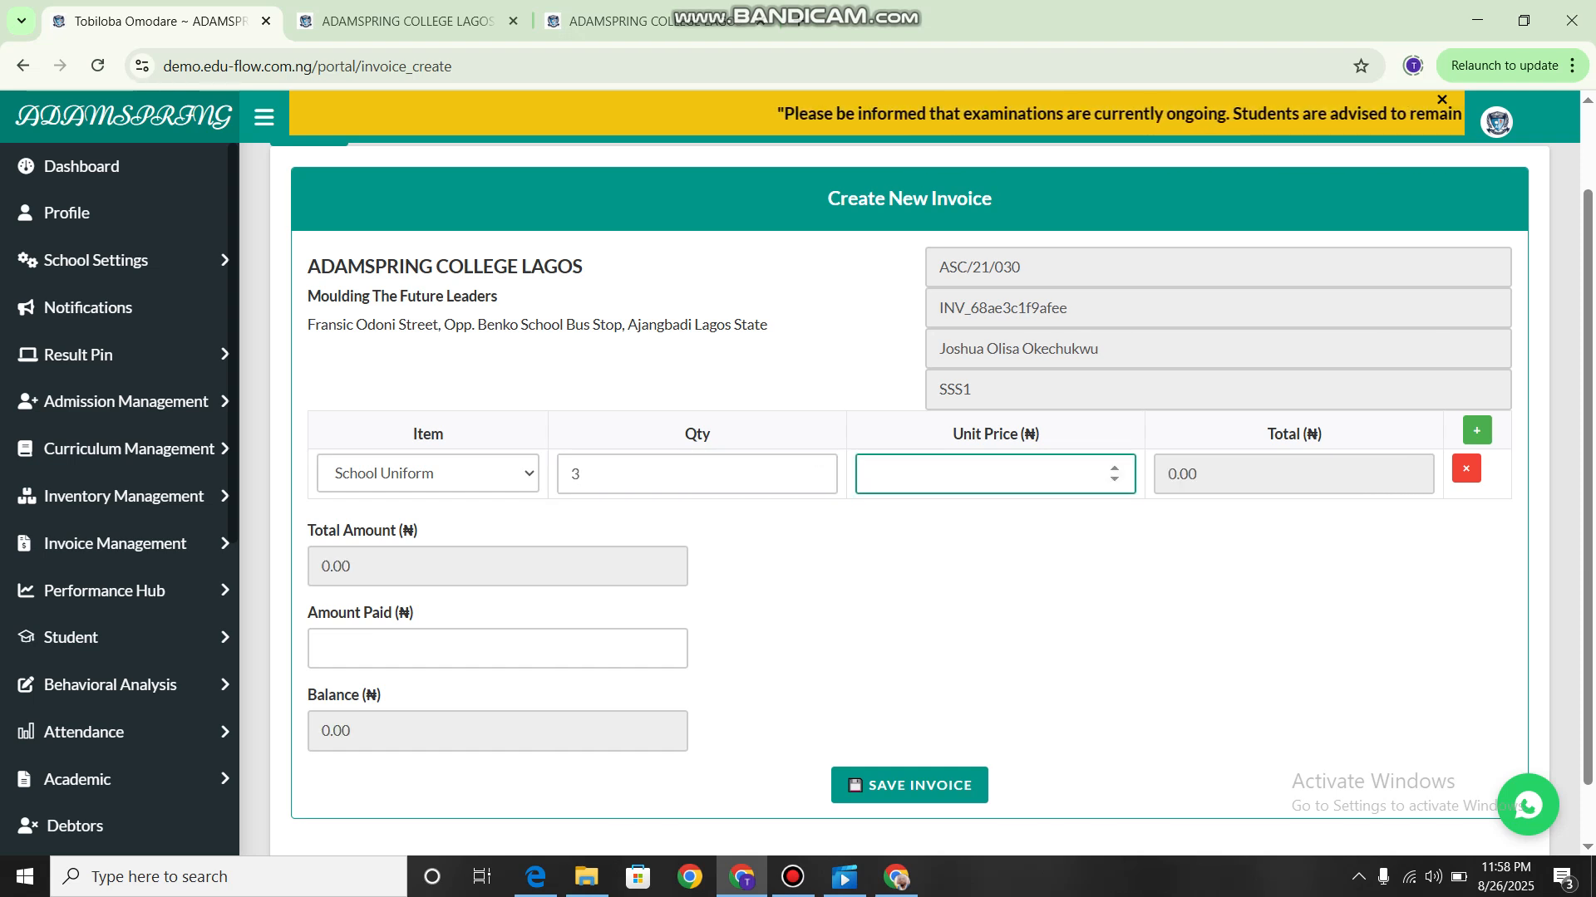
text(3)
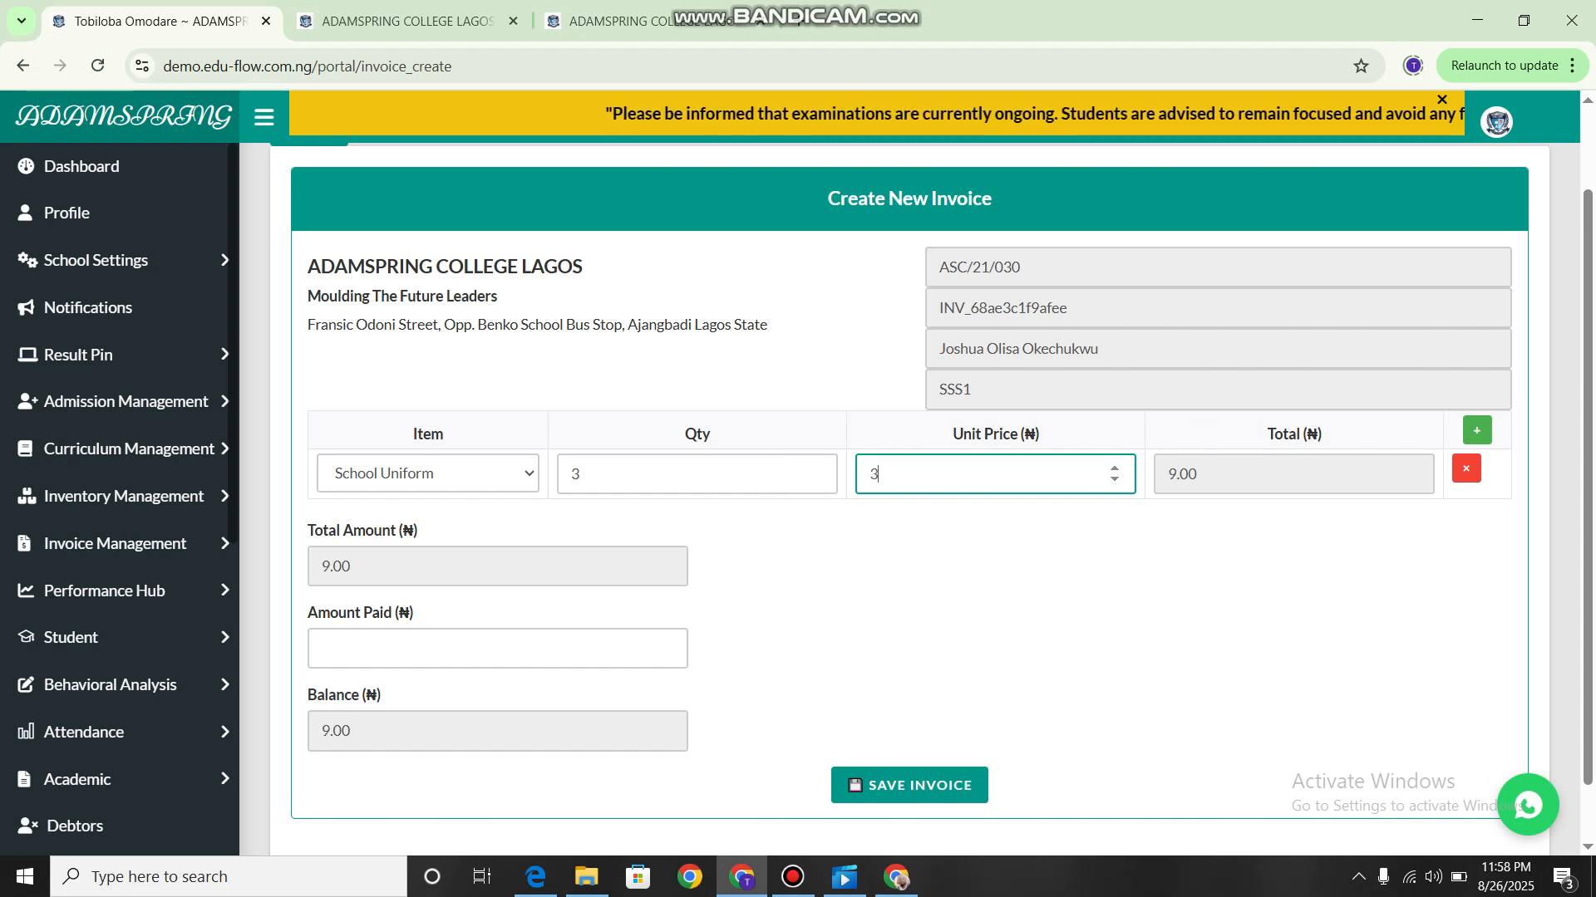
text(00)
click(956, 573)
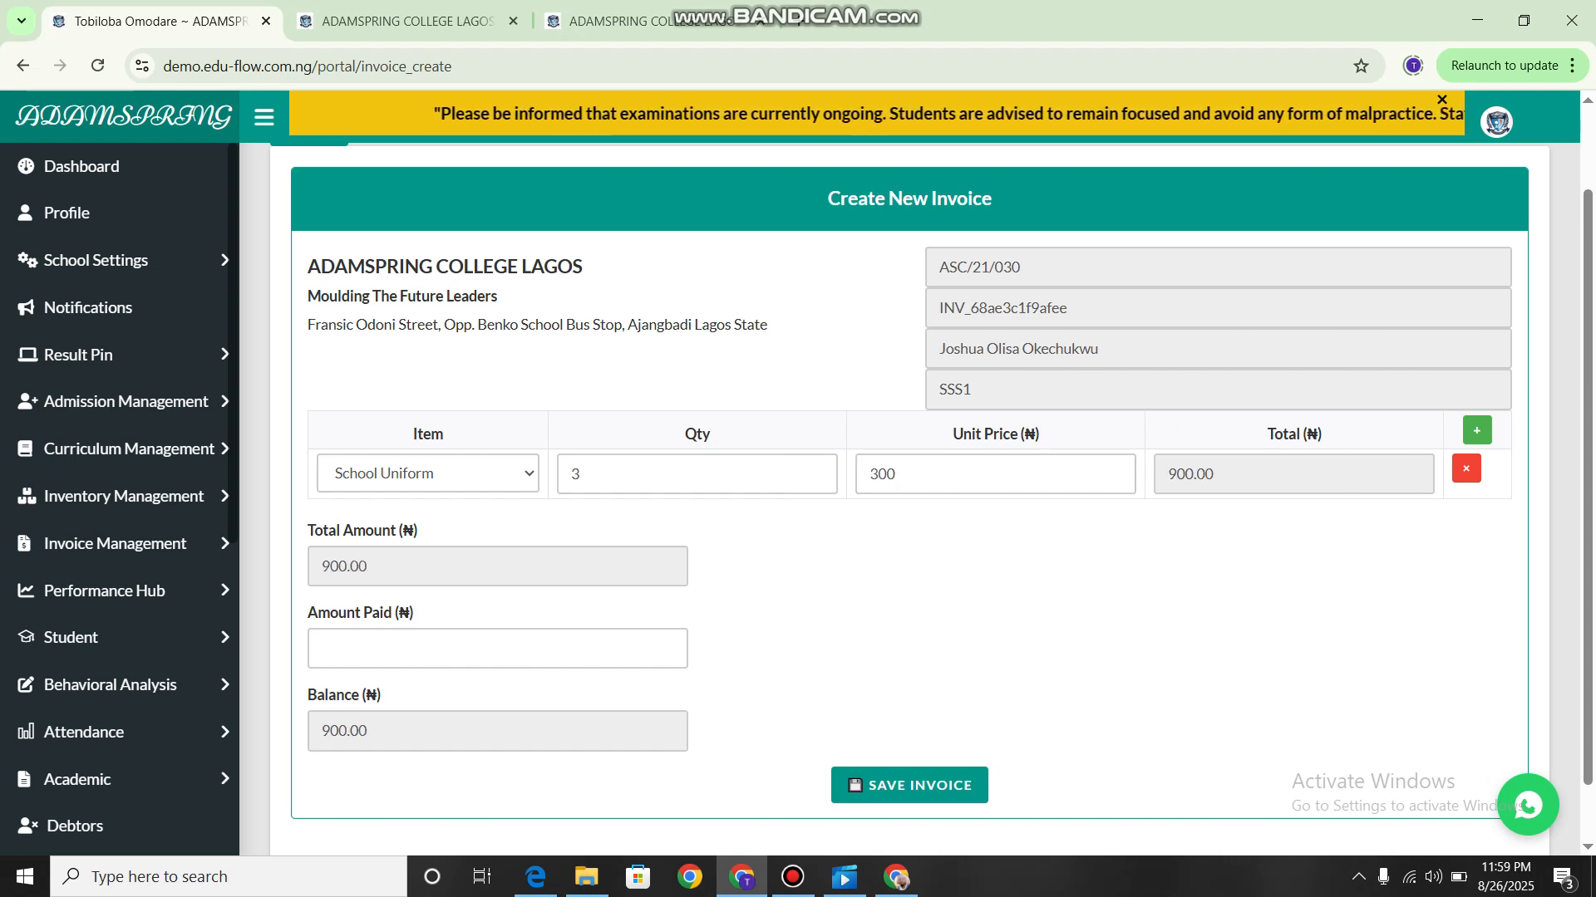
Set the amount paid to 900 and save the invoice.
click(497, 648)
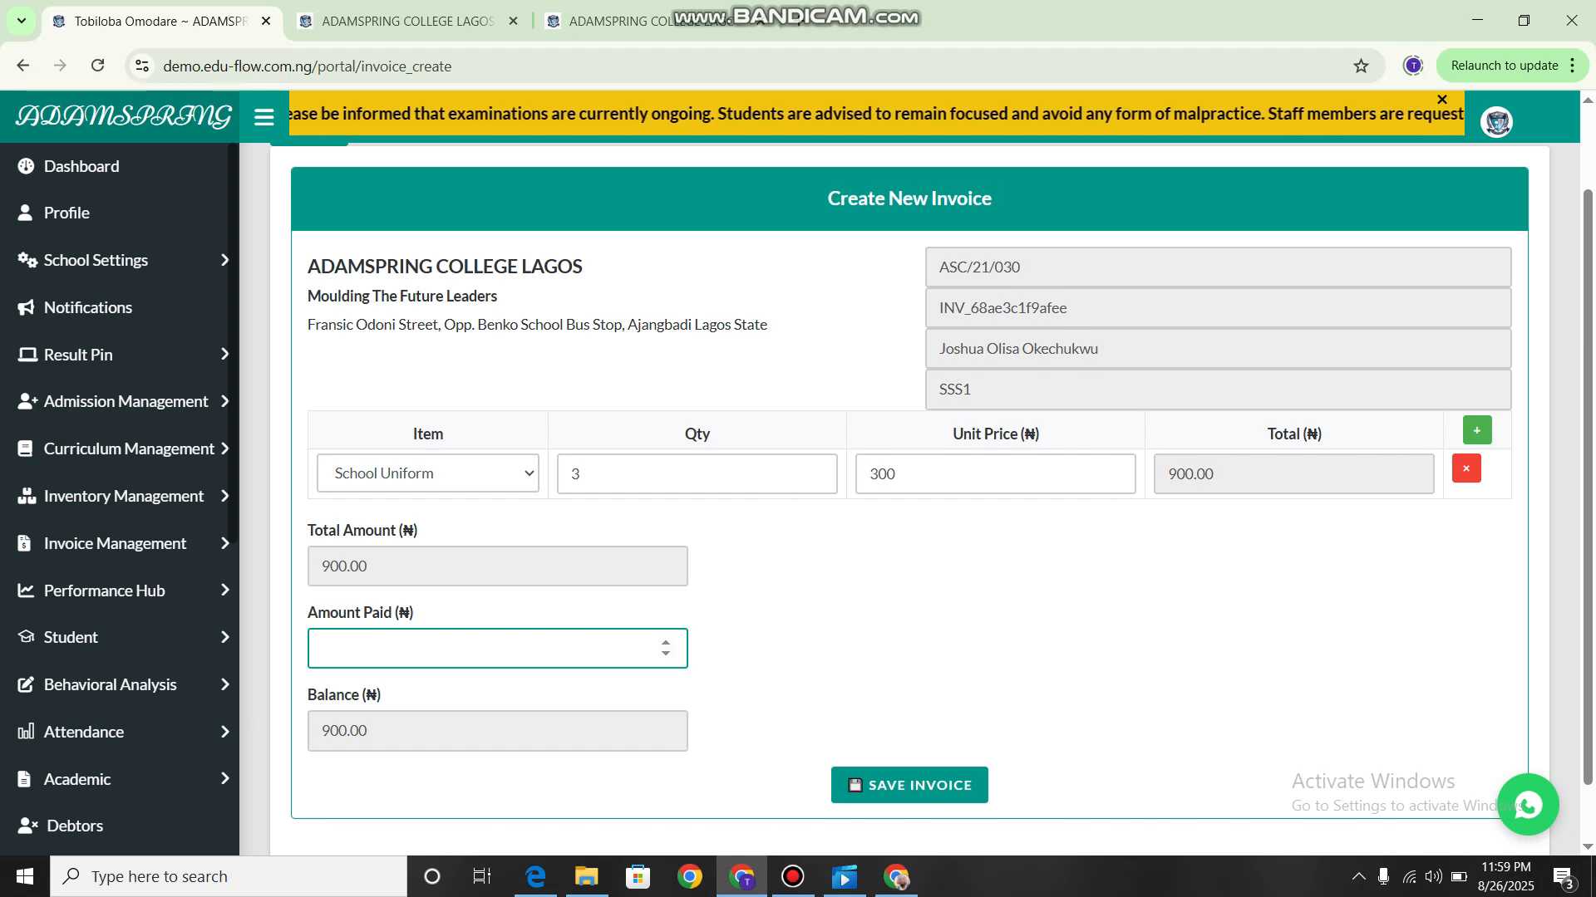
text(900)
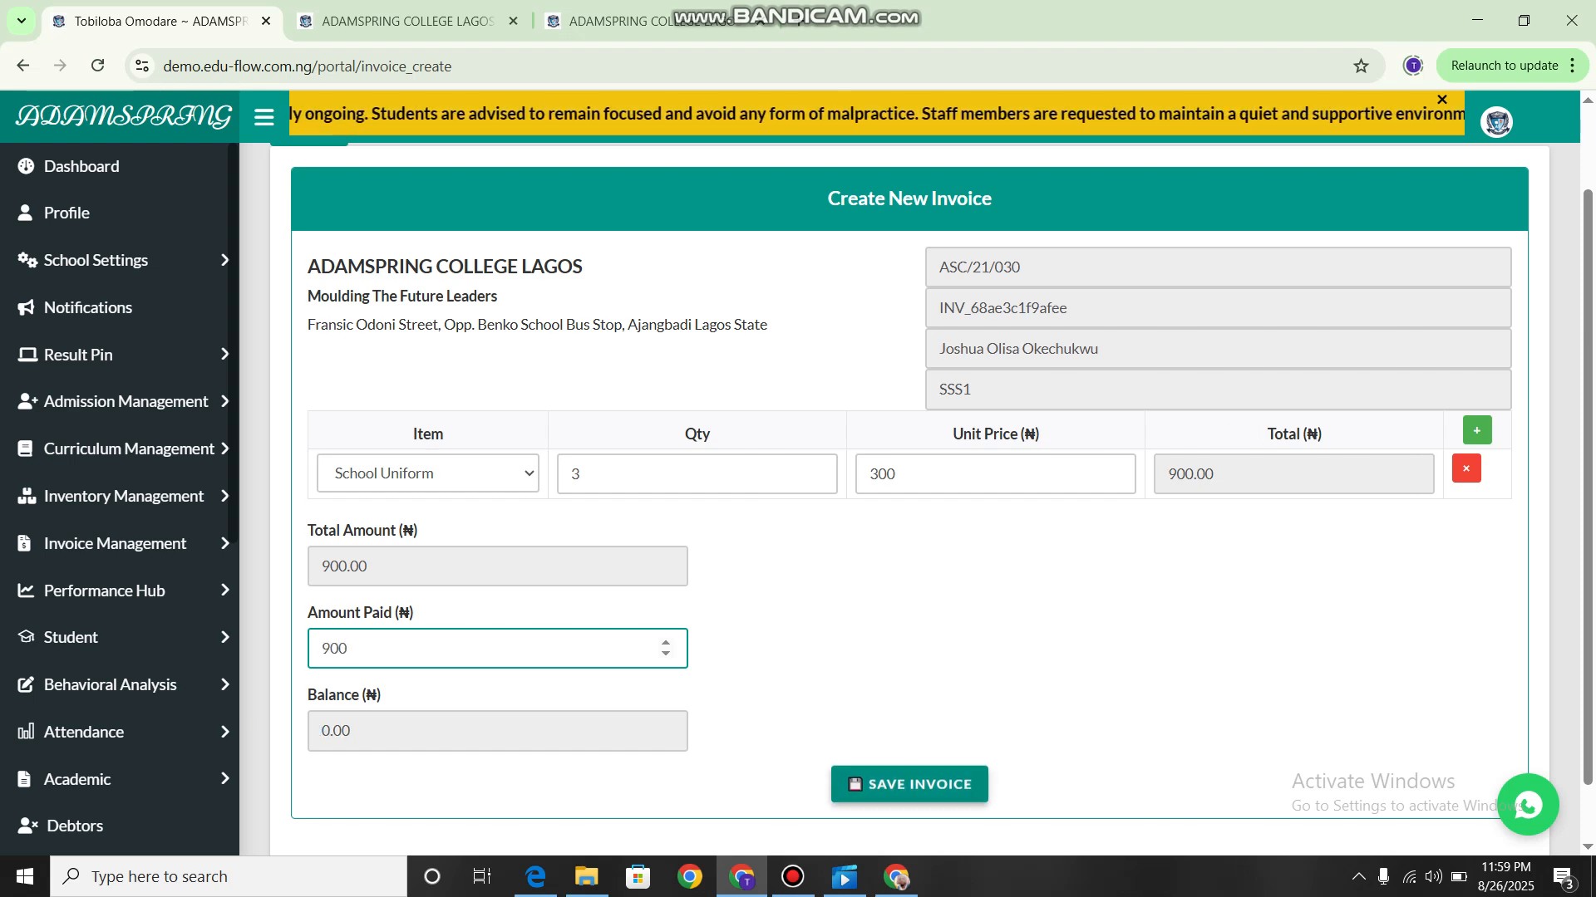
click(909, 785)
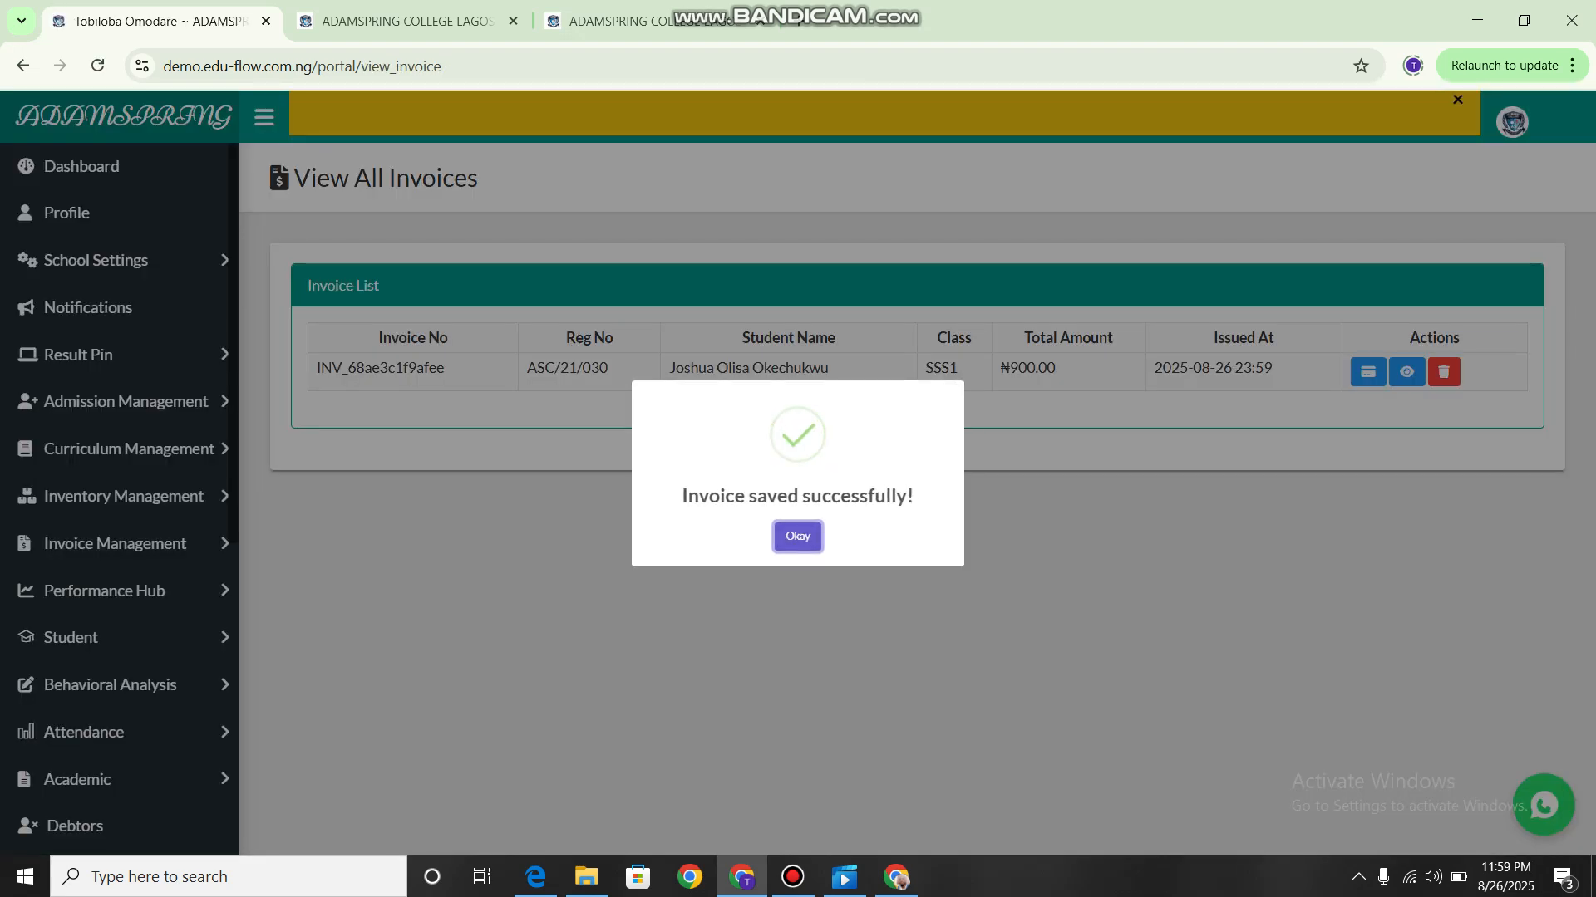
key(Return)
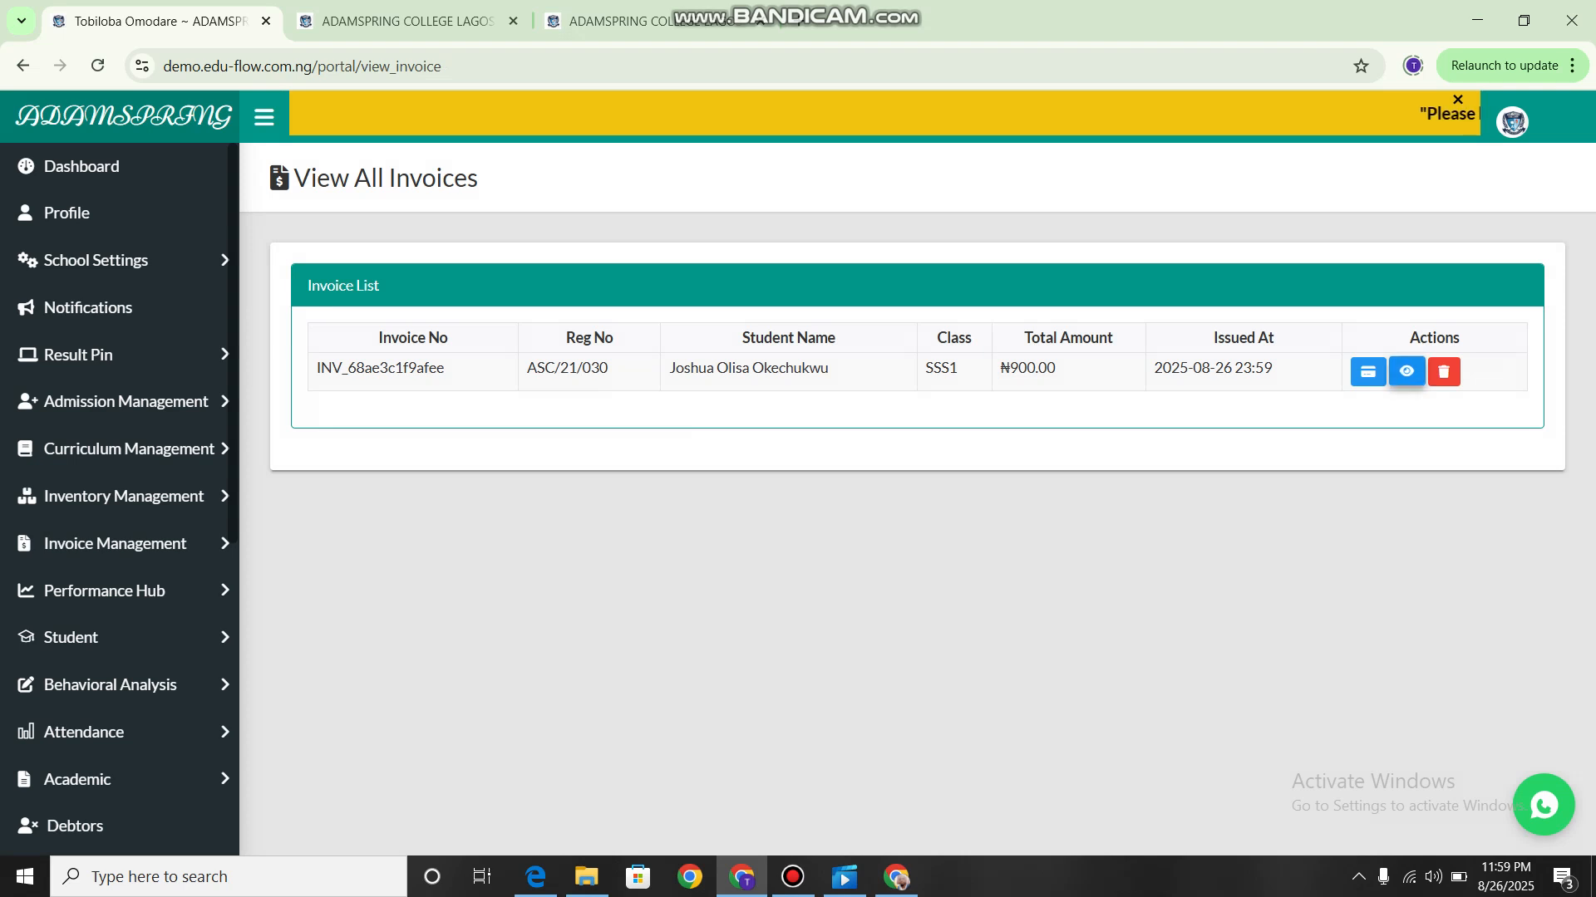
View the saved invoice's item details, close them, and open its Continue Payment form.
click(1406, 371)
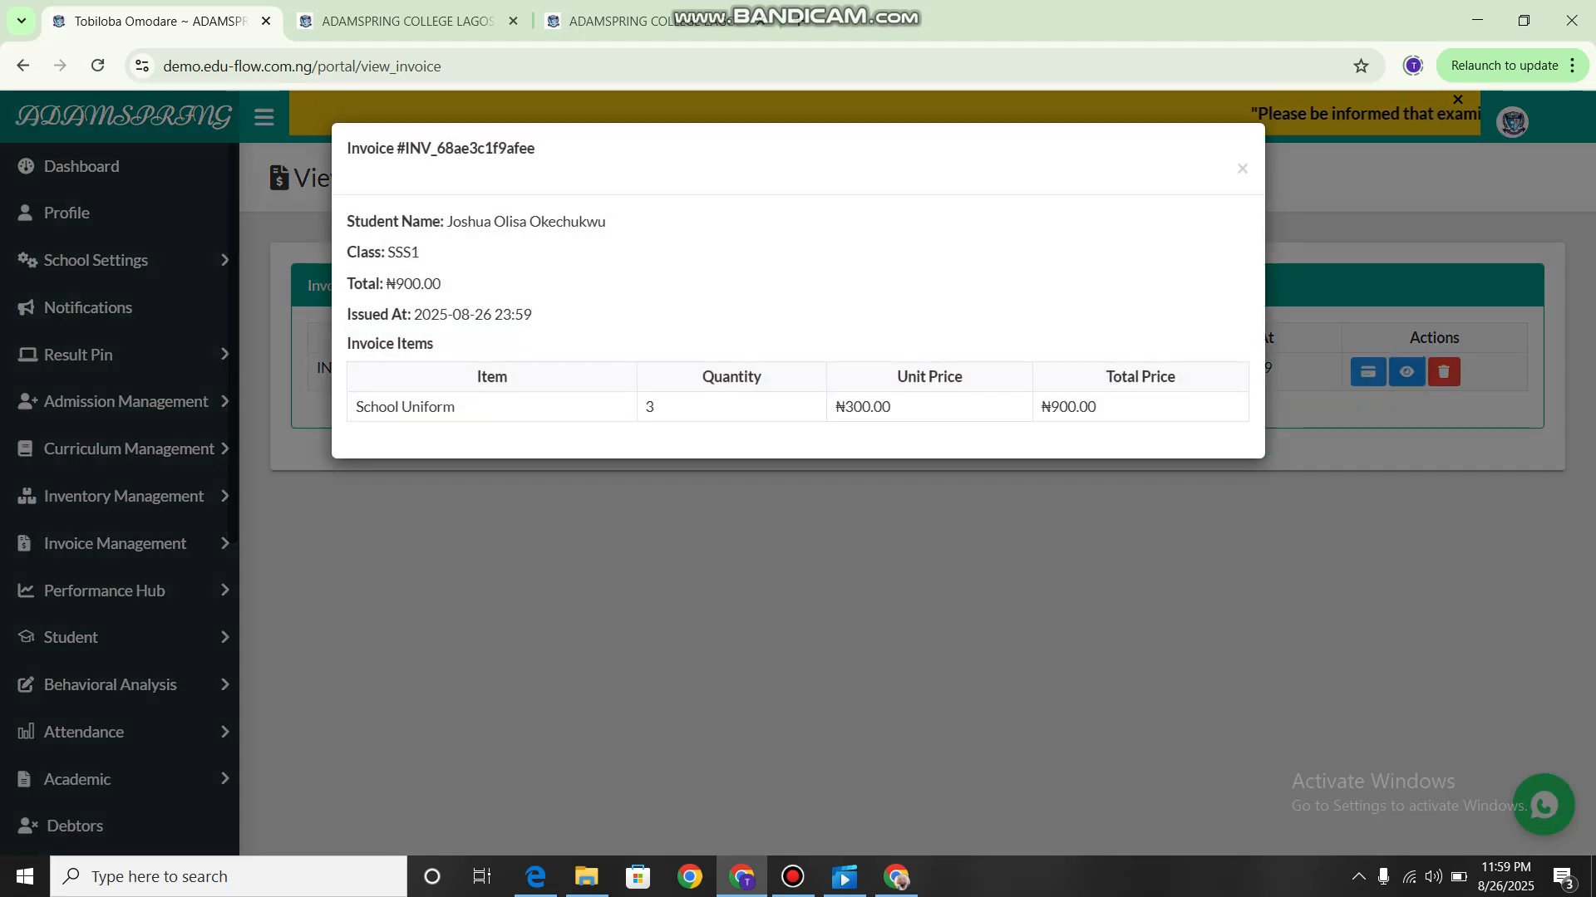
click(1406, 371)
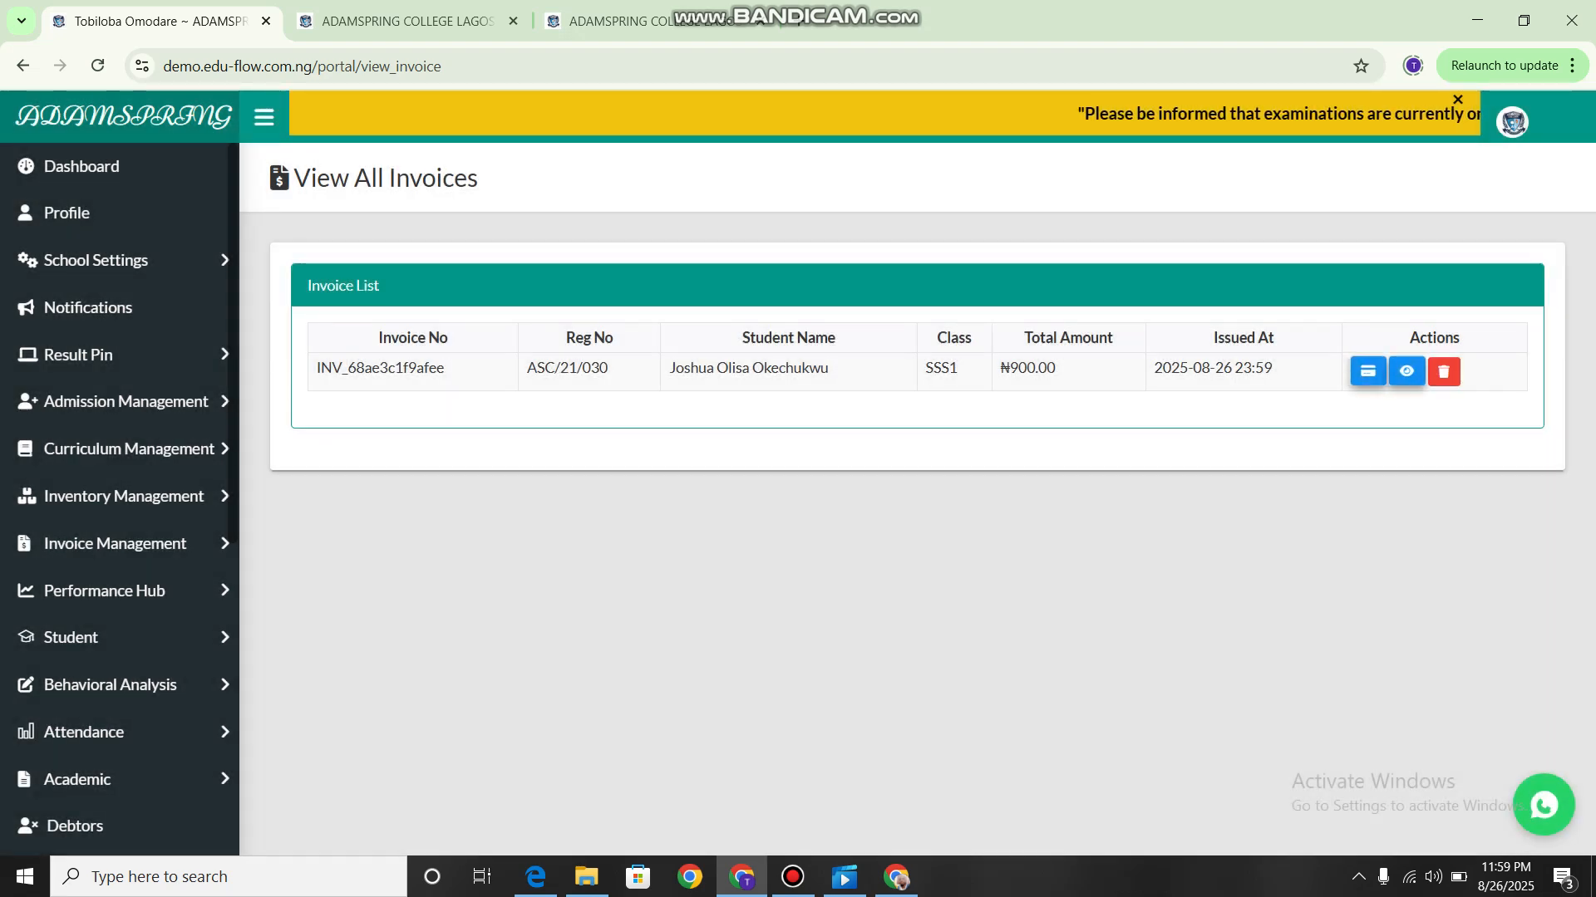
click(1368, 372)
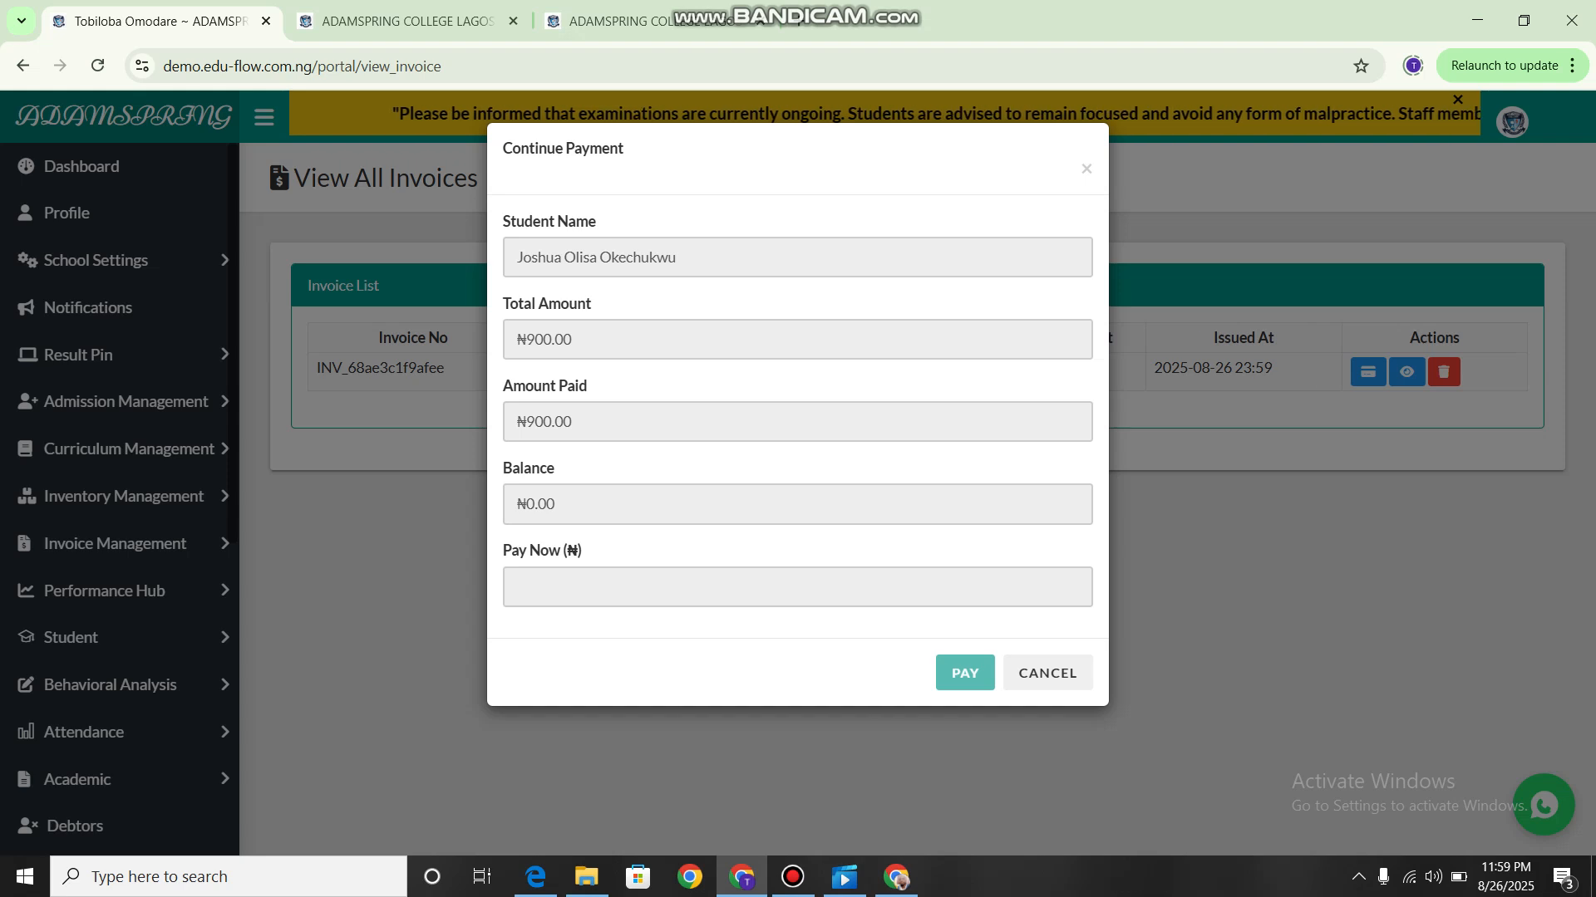
Cancel the Continue Payment form and open the Performance Hub's performance chart by class.
click(1047, 673)
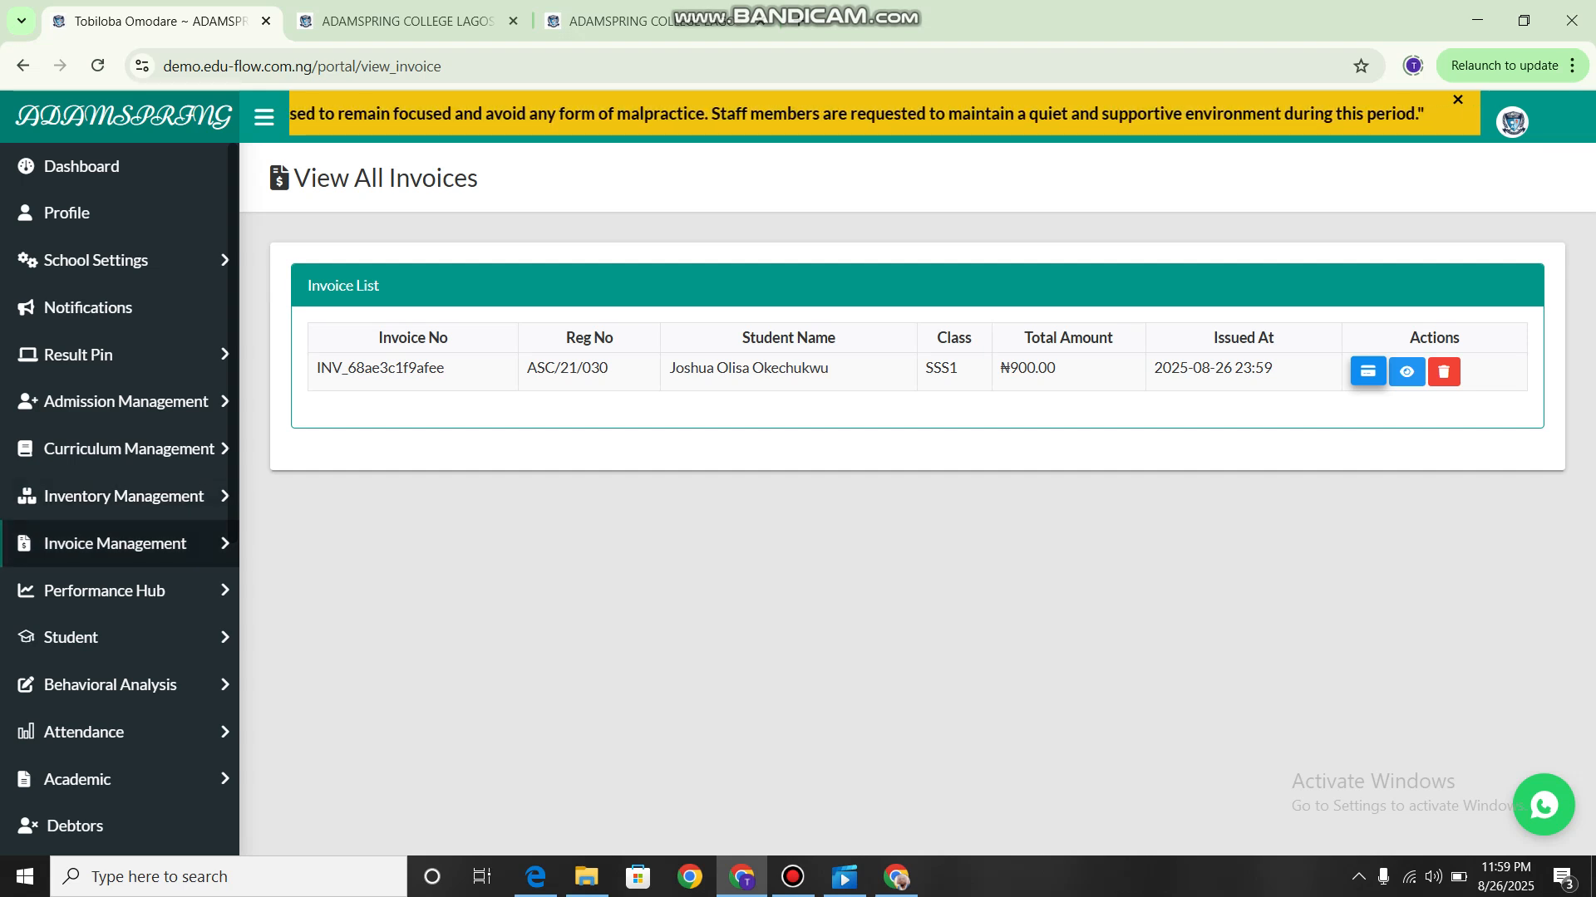
scroll(119, 586, down, 2)
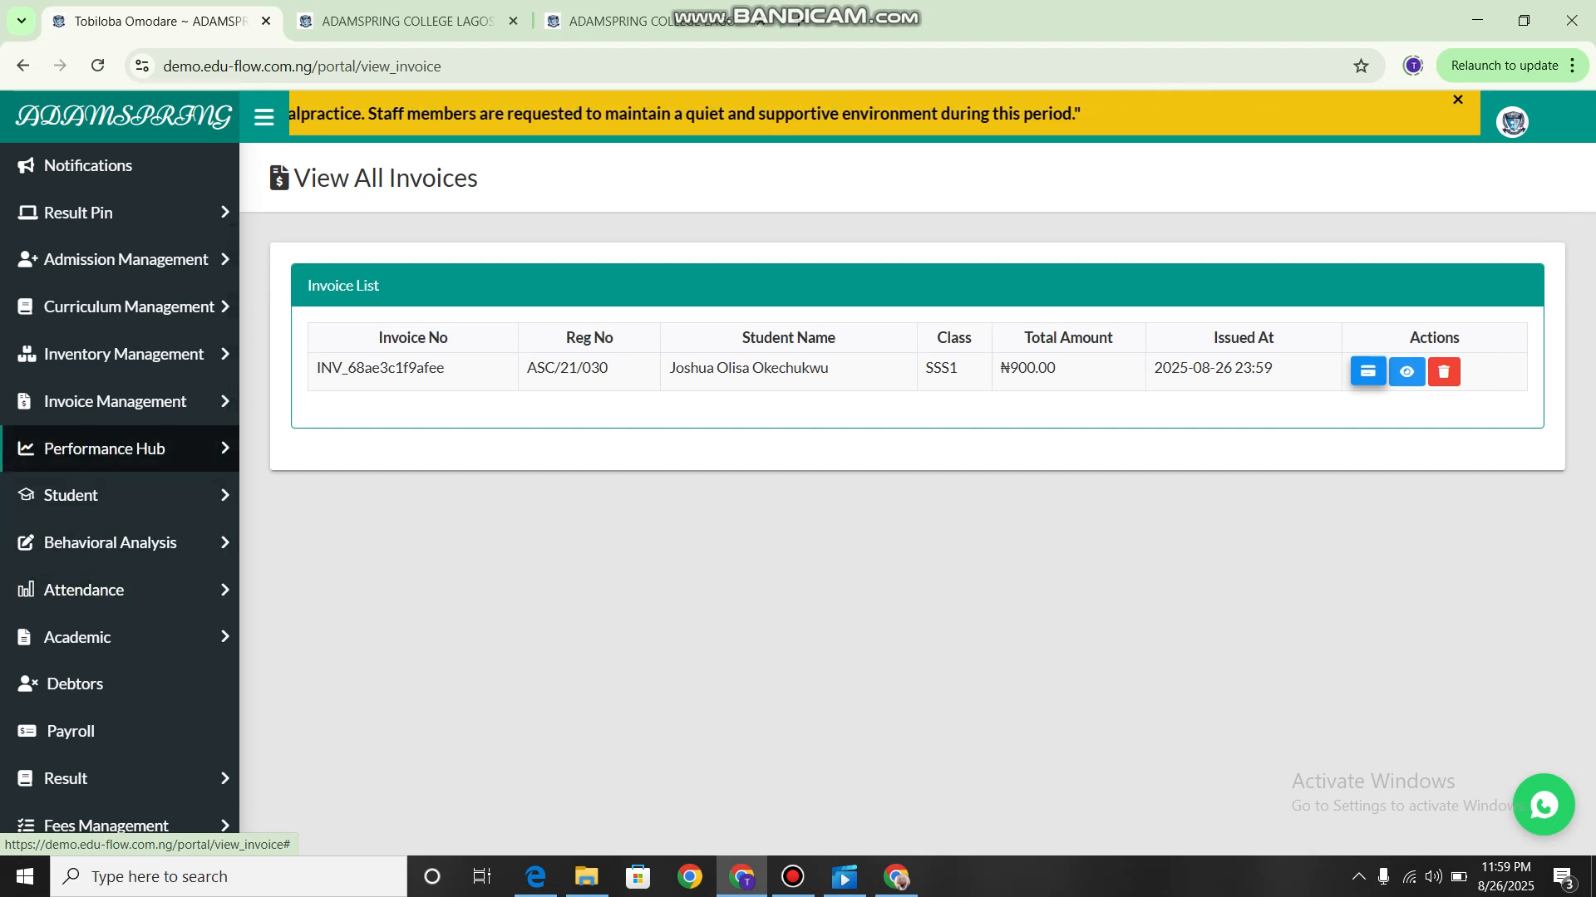
click(117, 449)
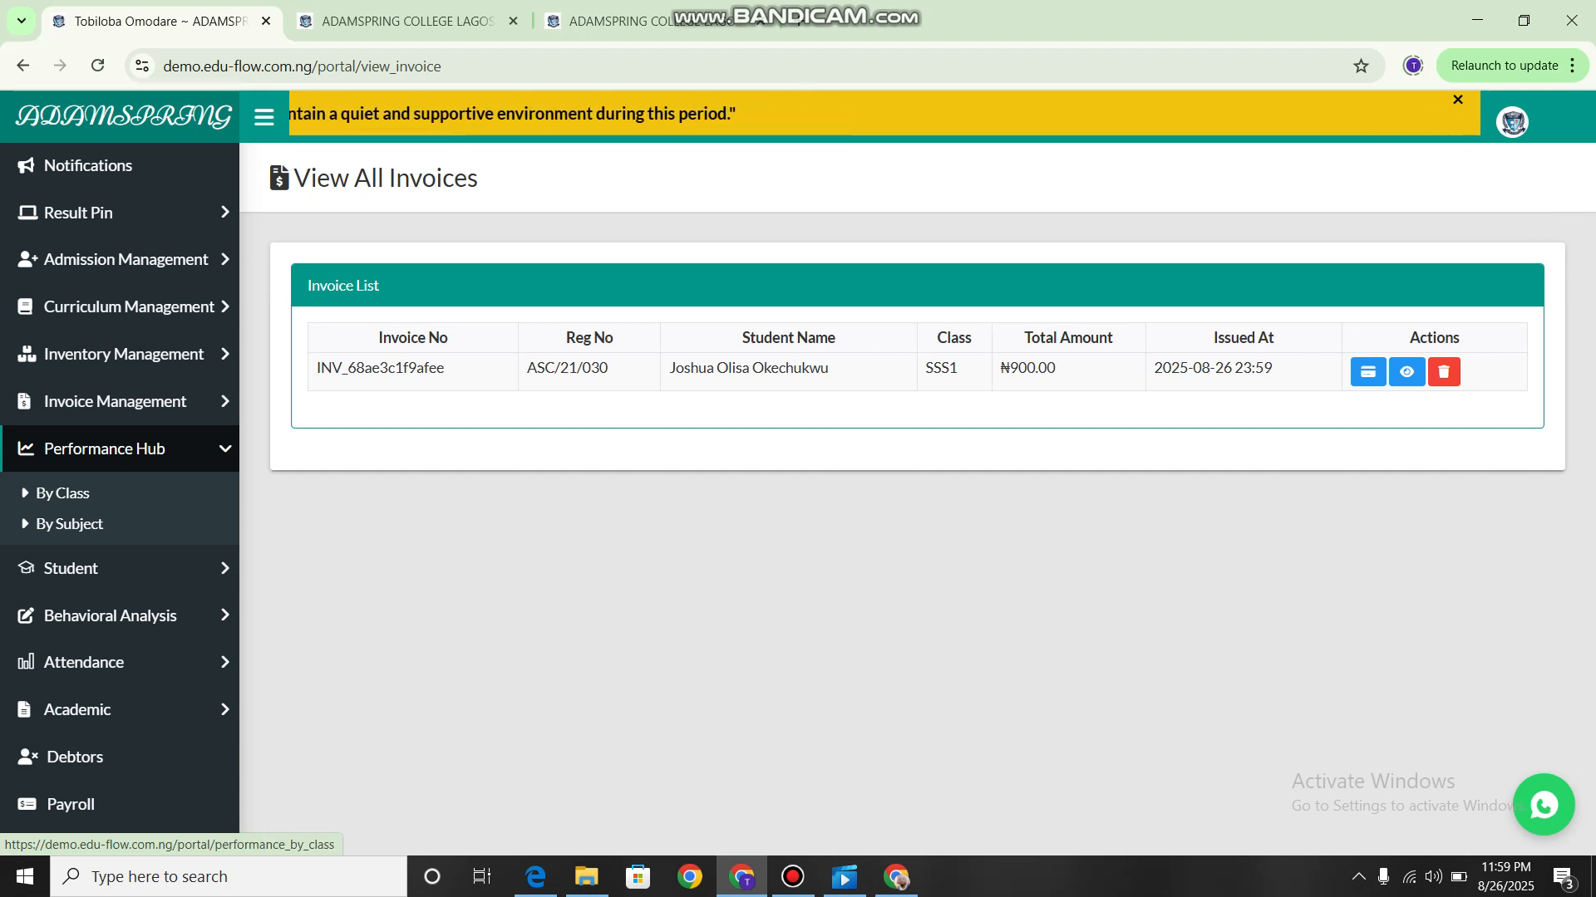
click(62, 492)
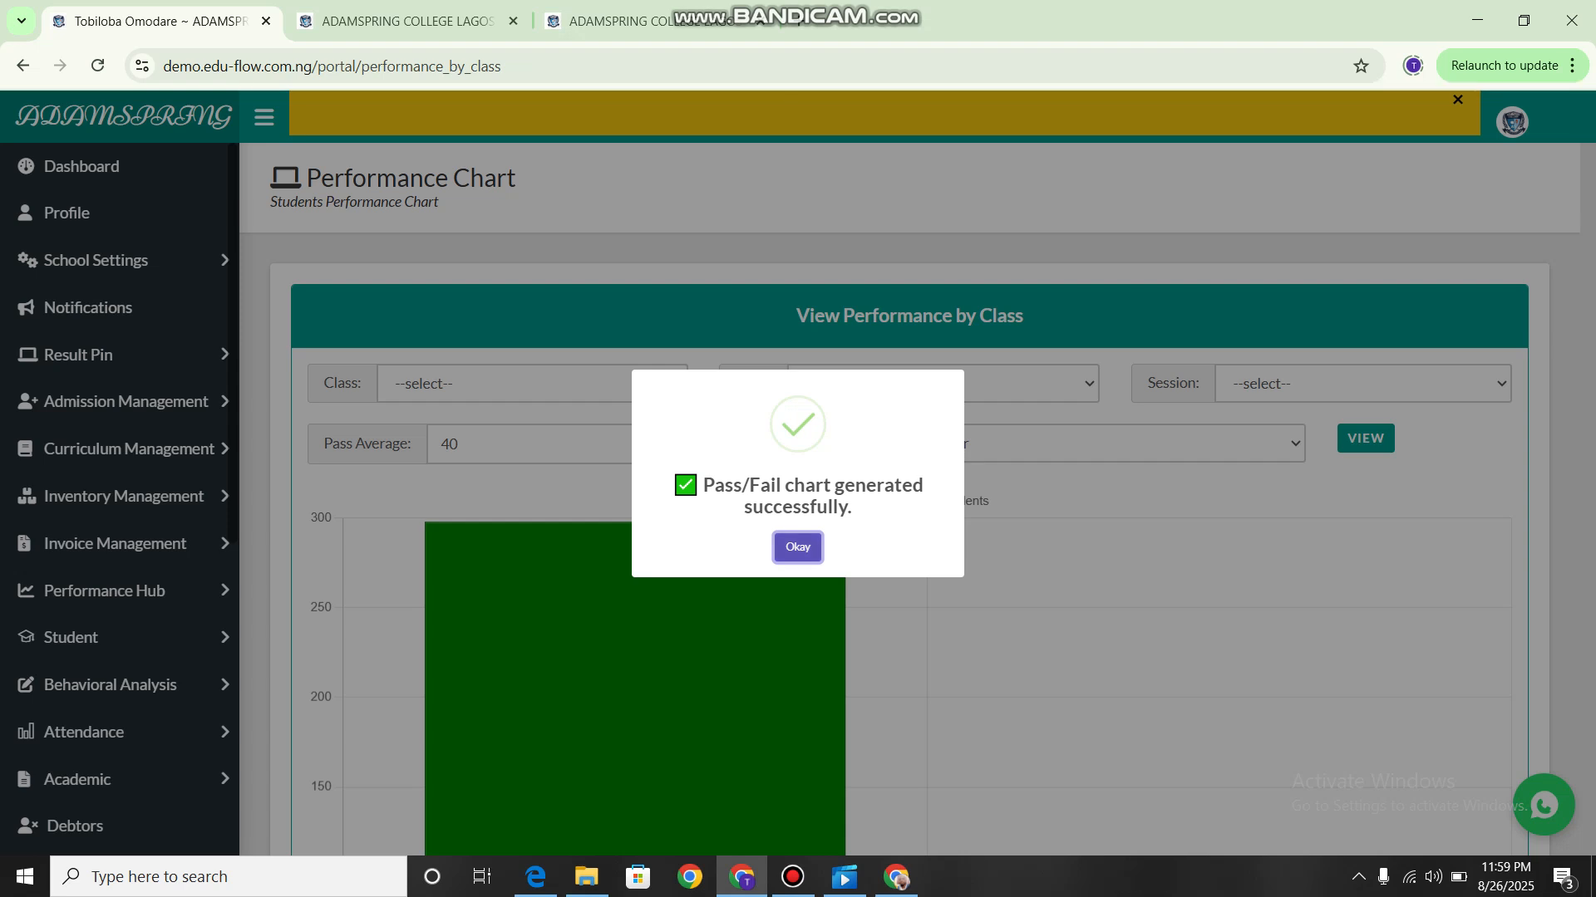
Dismiss the chart generation message and examine the pass/fail bar chart of student numbers.
click(797, 547)
scroll(797, 547, down, 1)
scroll(796, 546, down, 3)
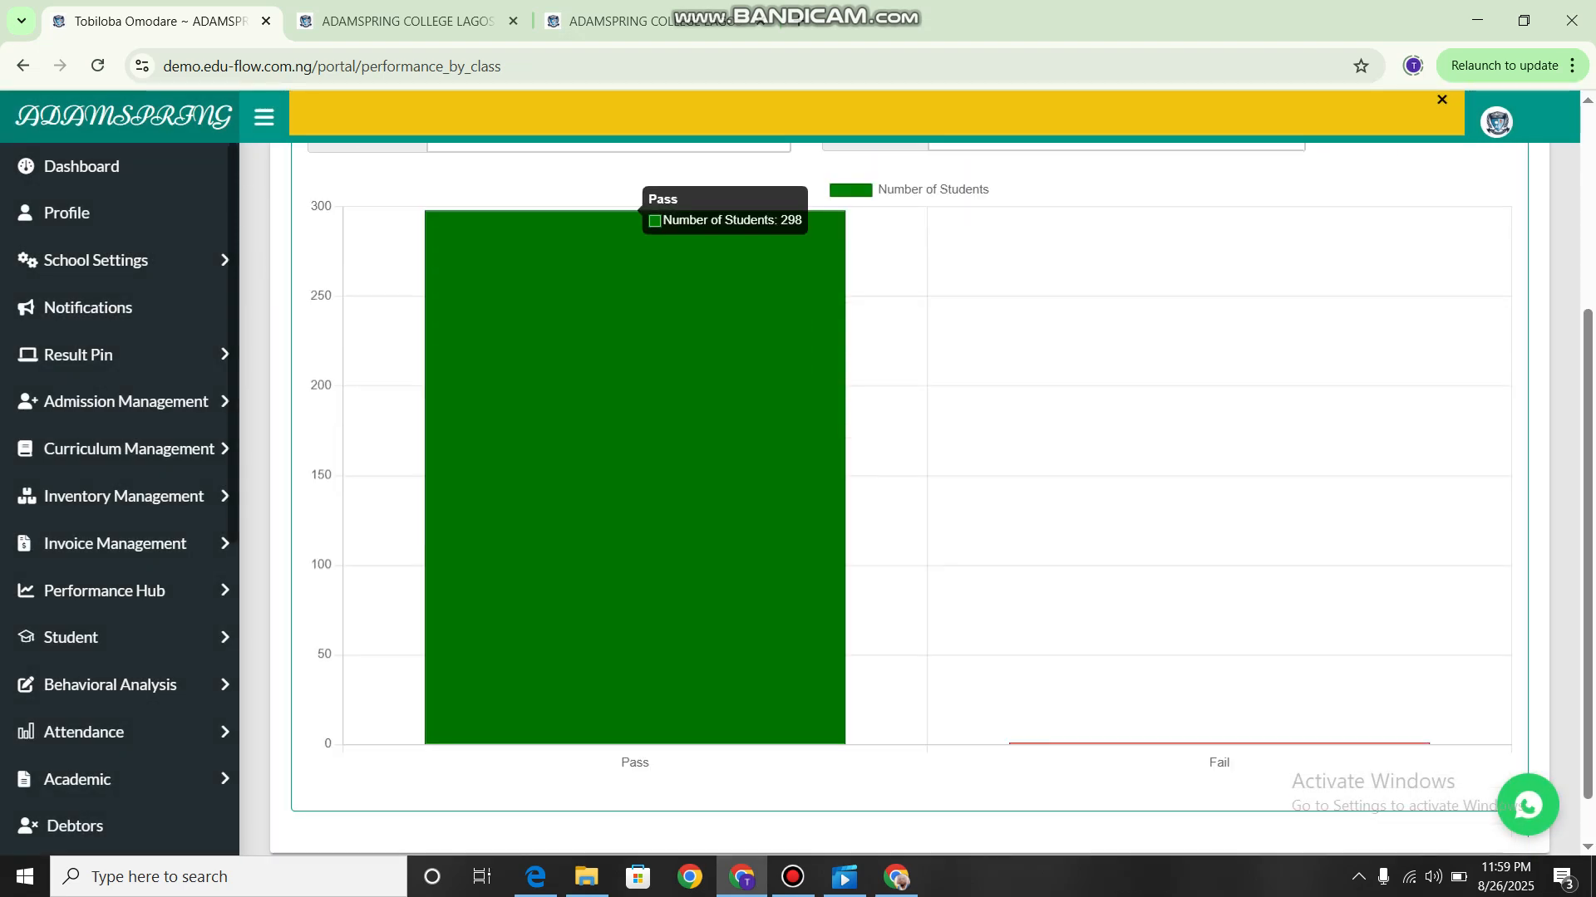
scroll(797, 547, up, 2)
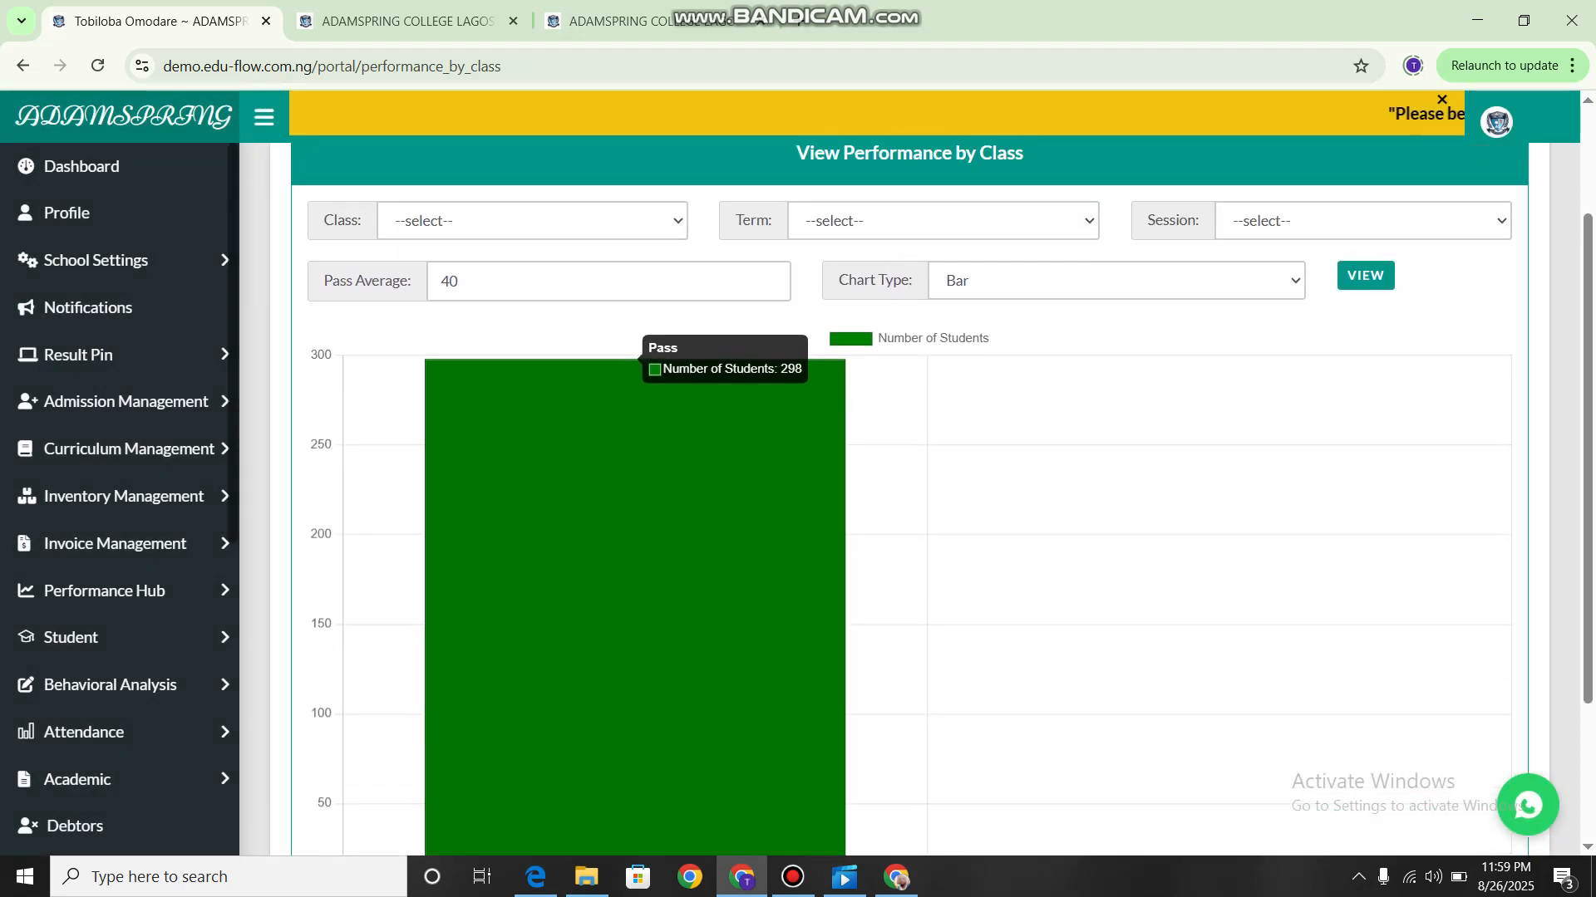
Look through the available chart types for the class performance chart, down to the Line option.
click(1116, 281)
key(Down)
key(Down)
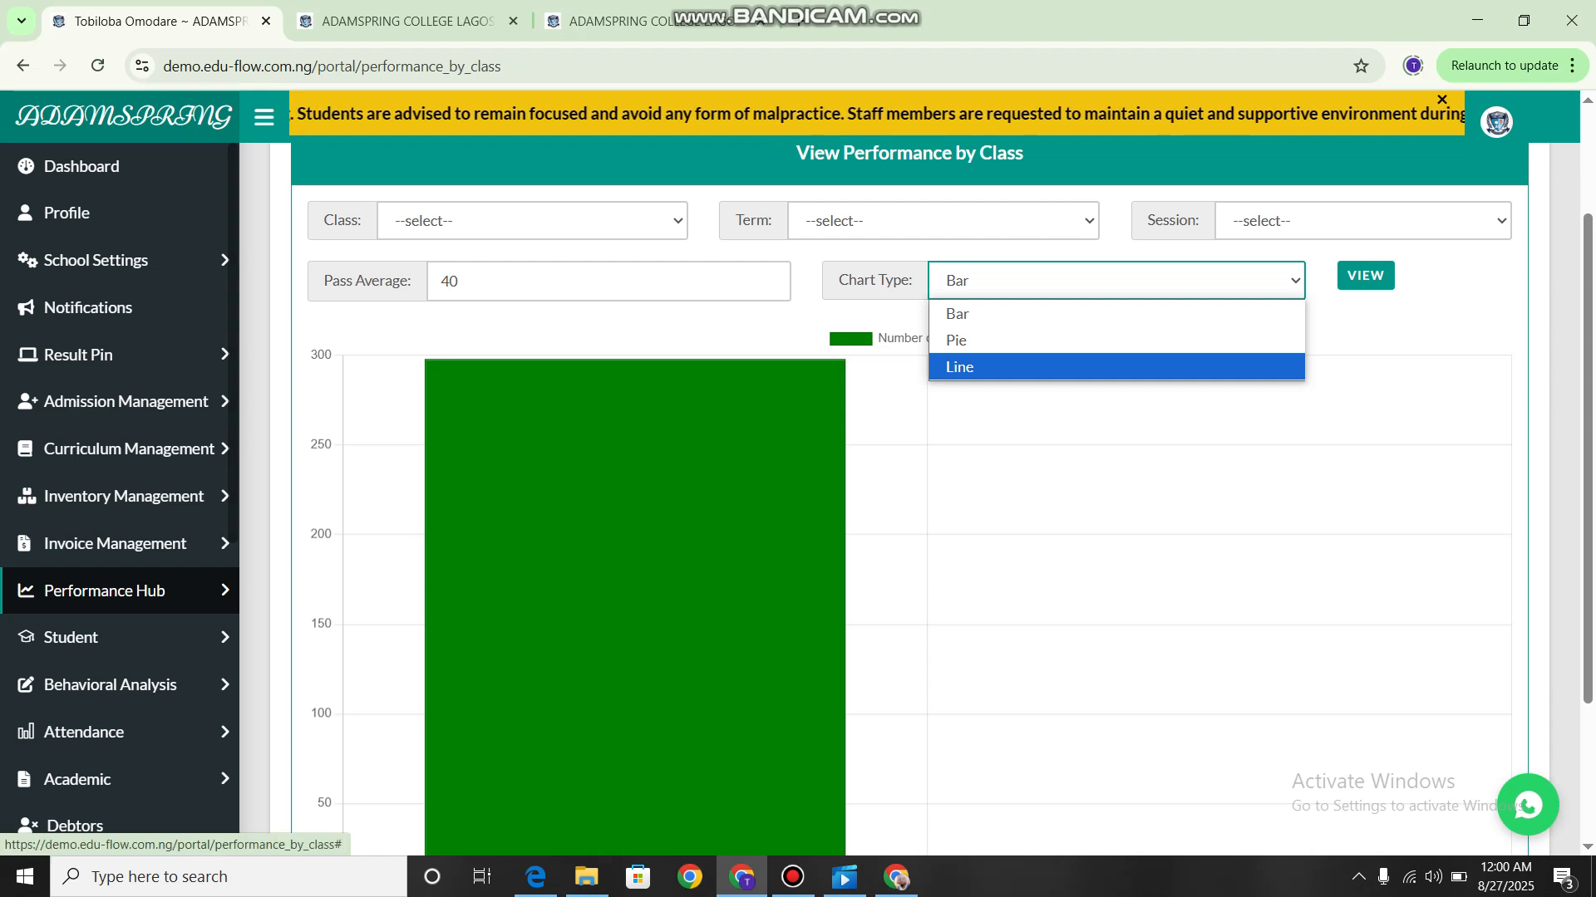
scroll(120, 541, down, 2)
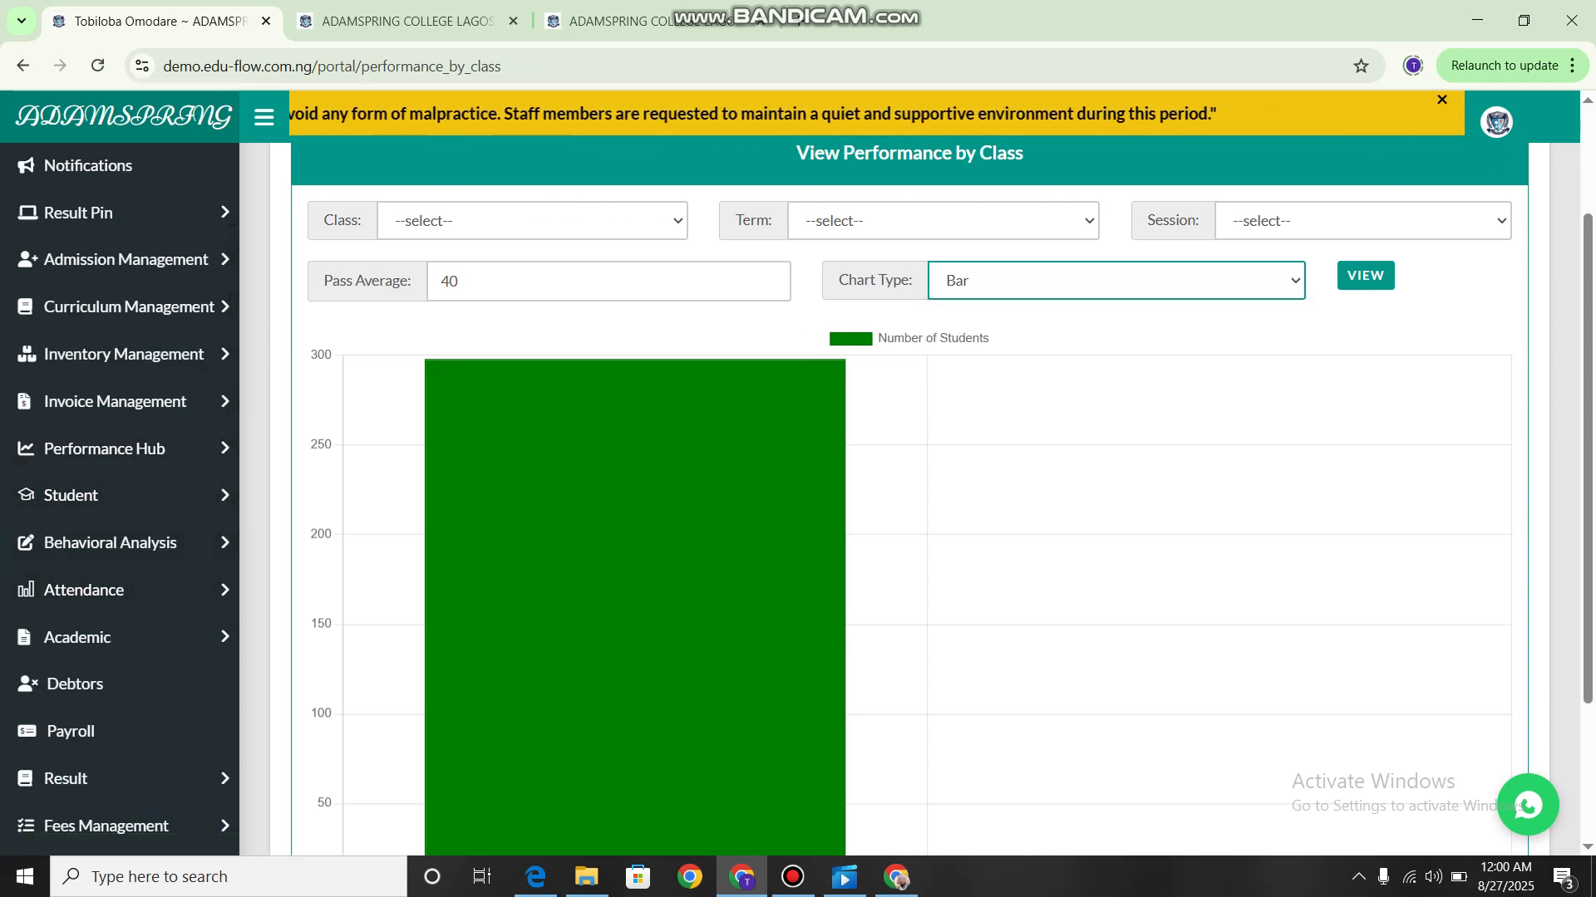
scroll(13, 352, up, 2)
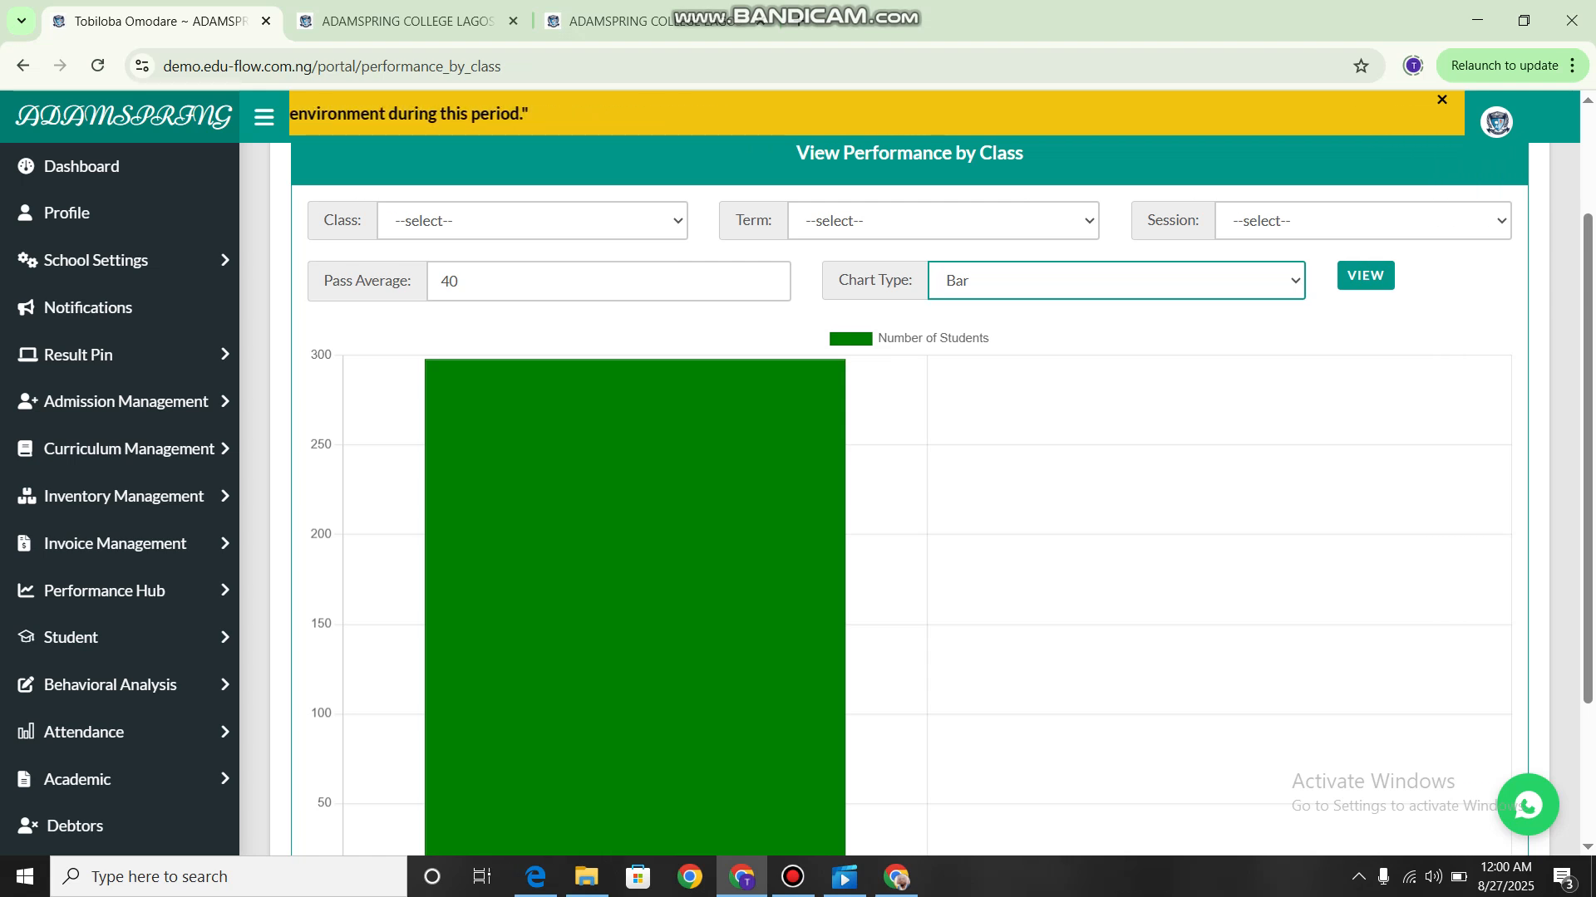
scroll(124, 543, down, 2)
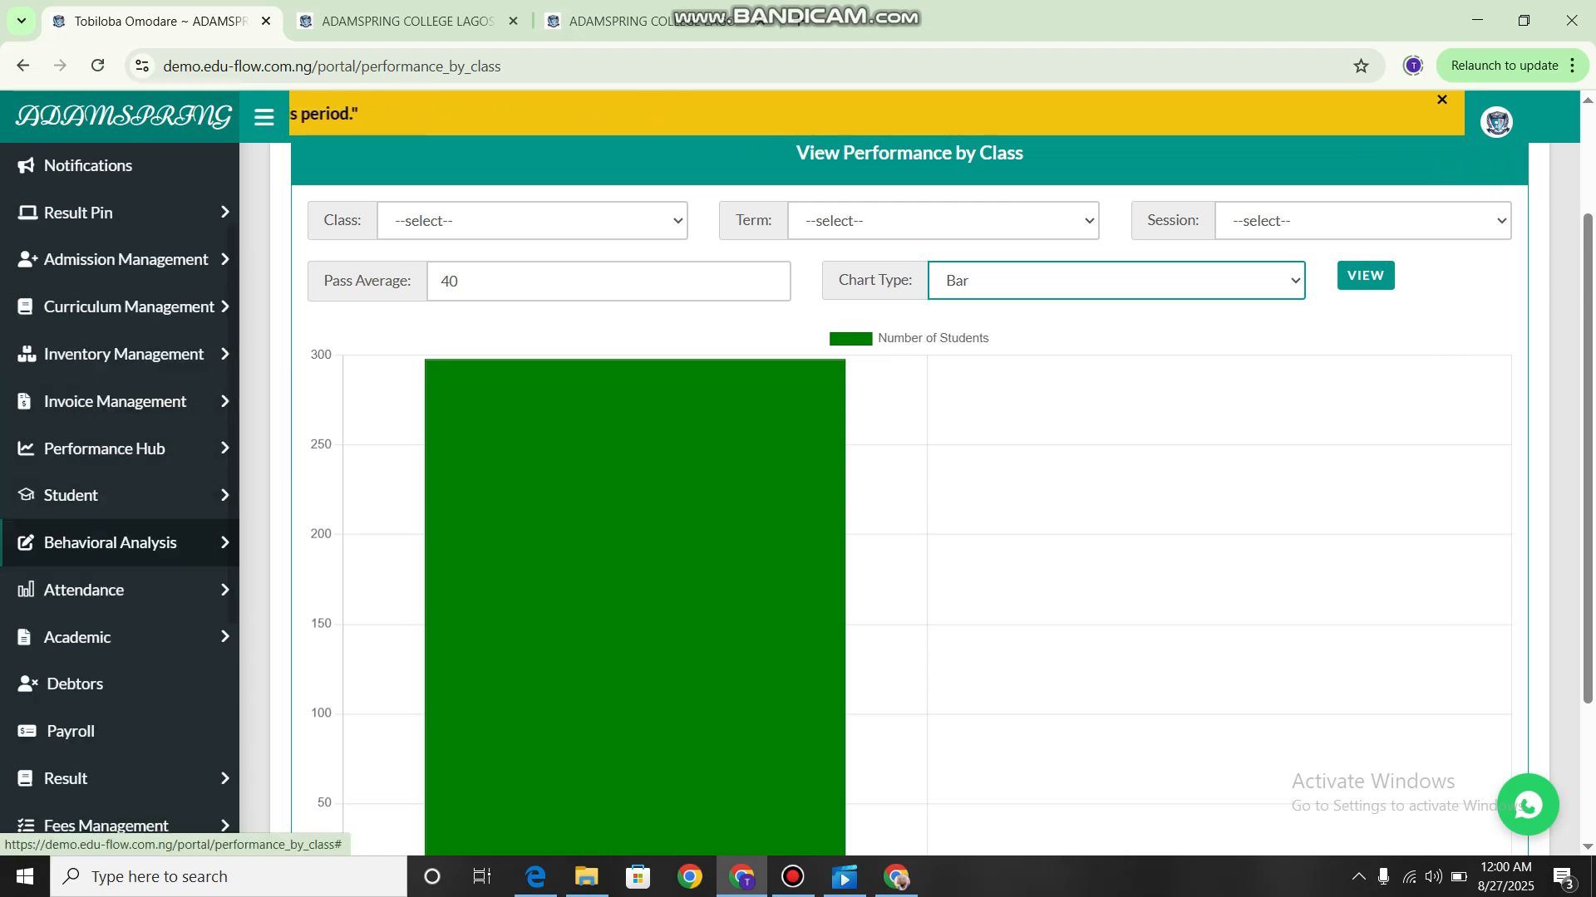